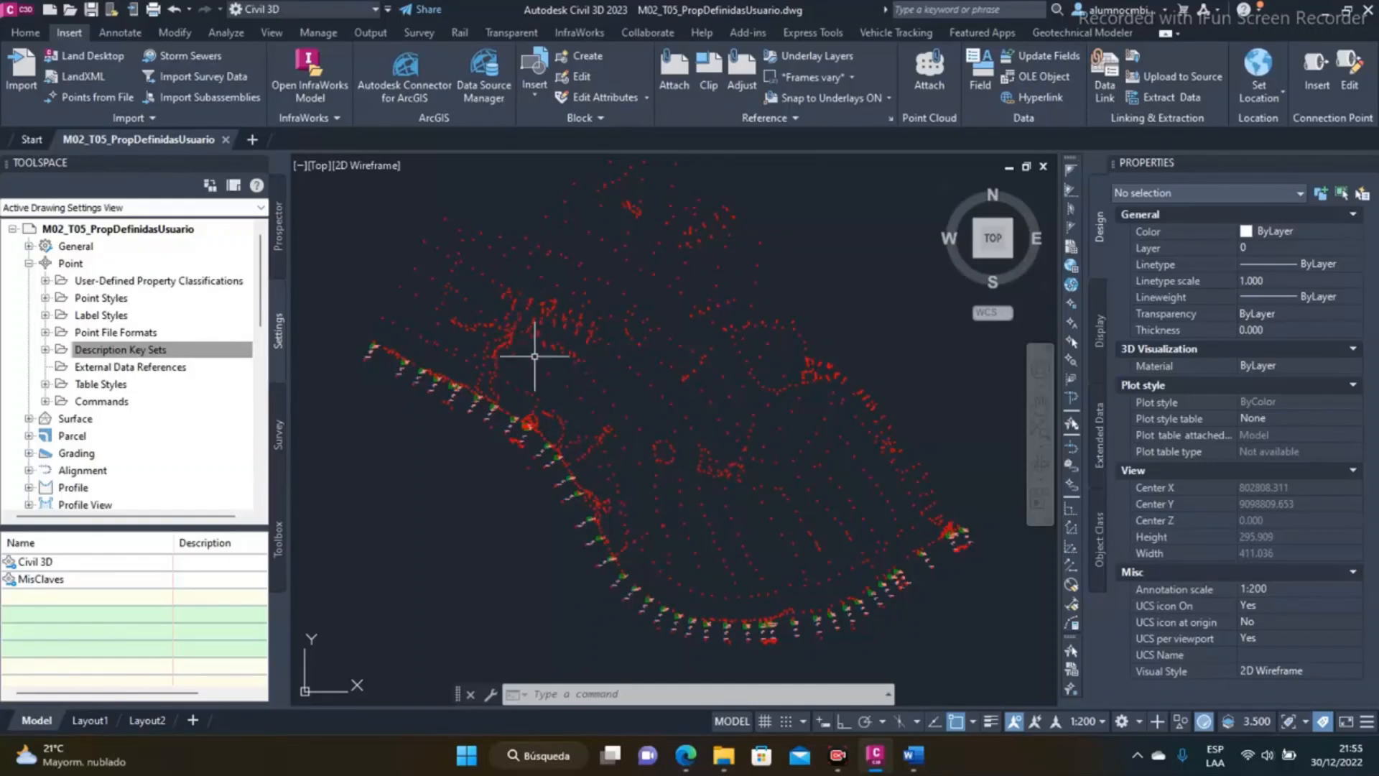
- Examine the data columns of the BB-D F point at the line's upper end in the Point Editor
mouse_move(547, 342)
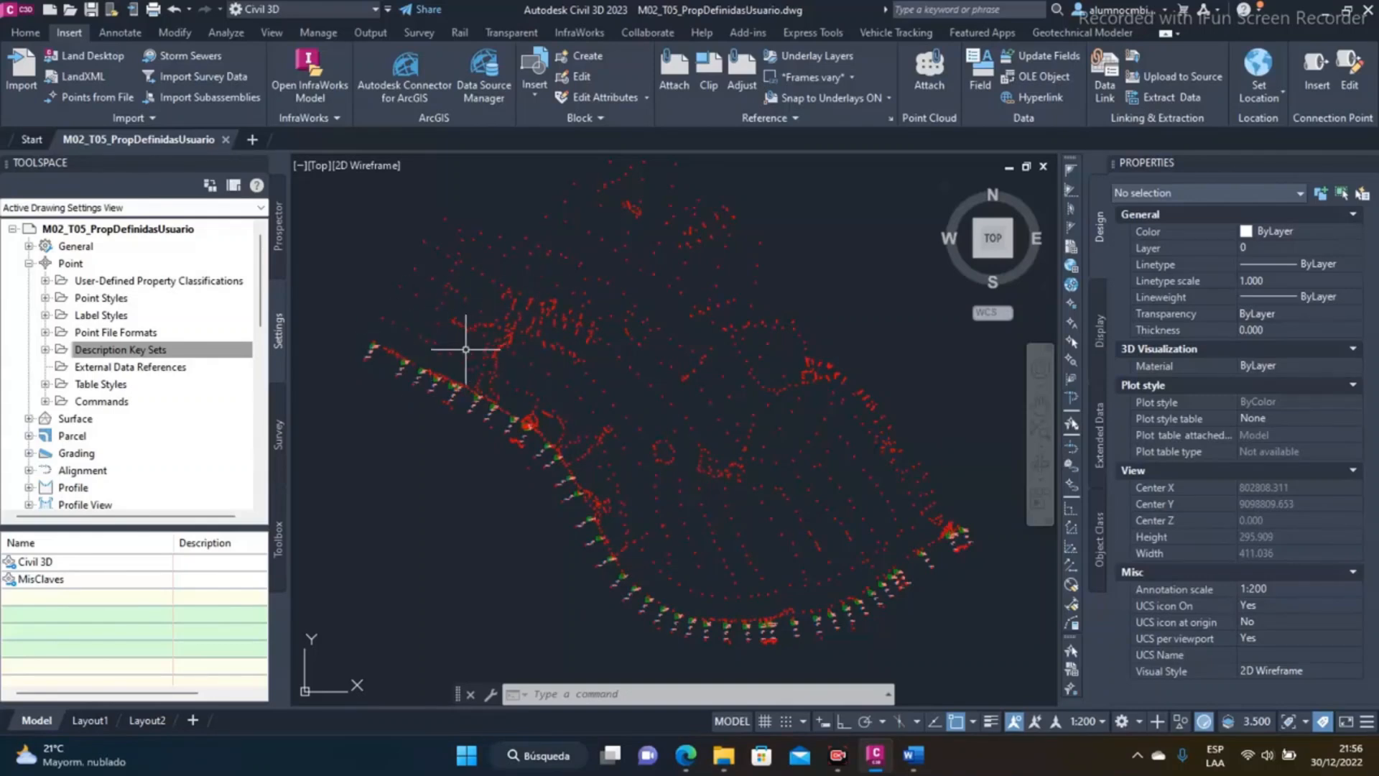
scroll(403, 357, "up", 10)
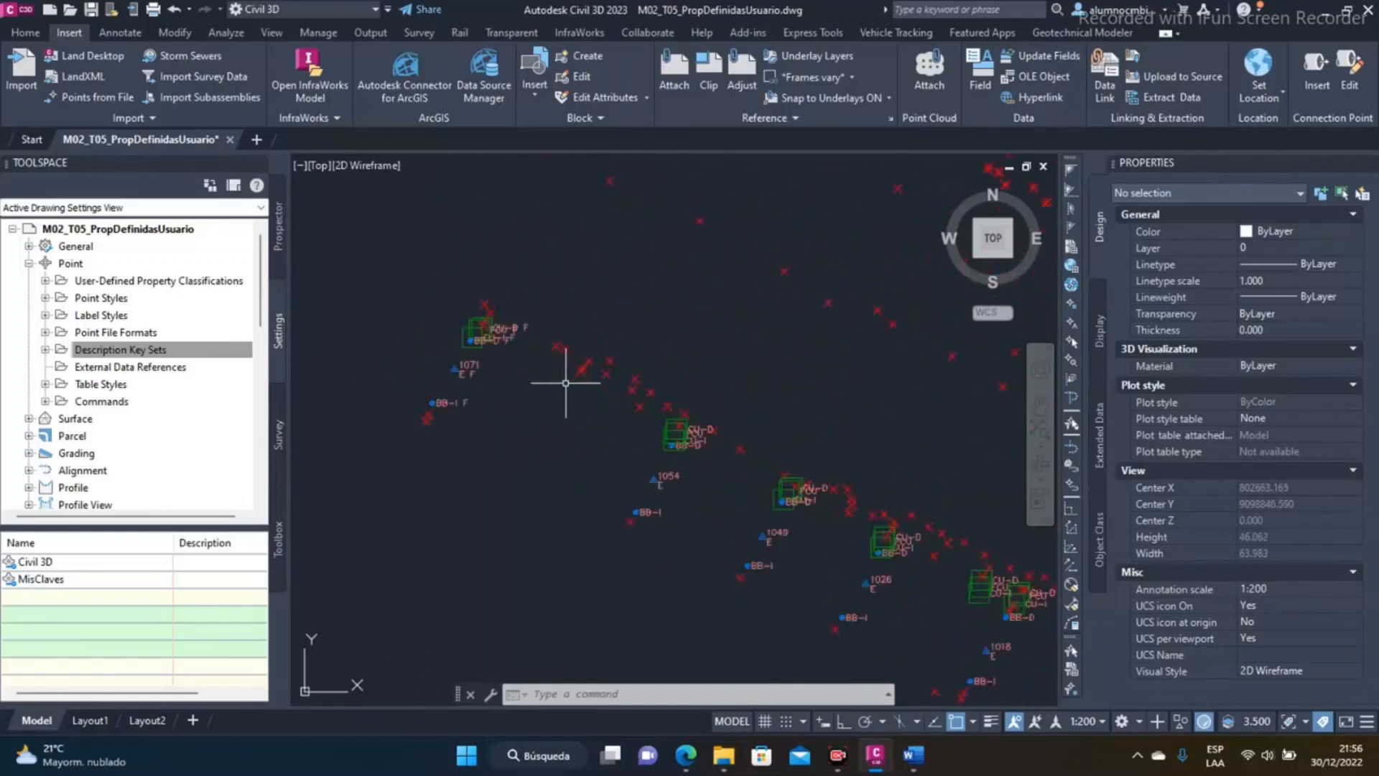
middle_click_drag(462, 307, 642, 384)
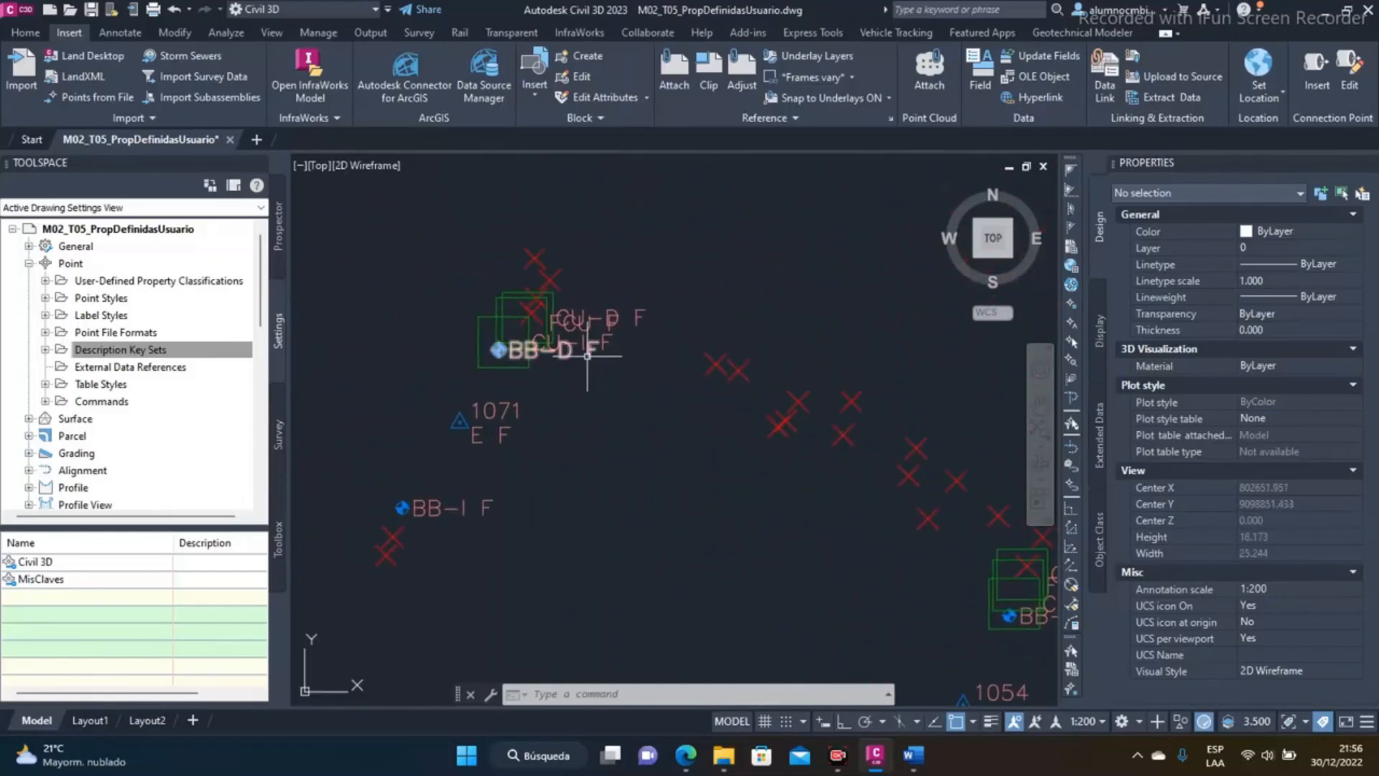
left_click(587, 352)
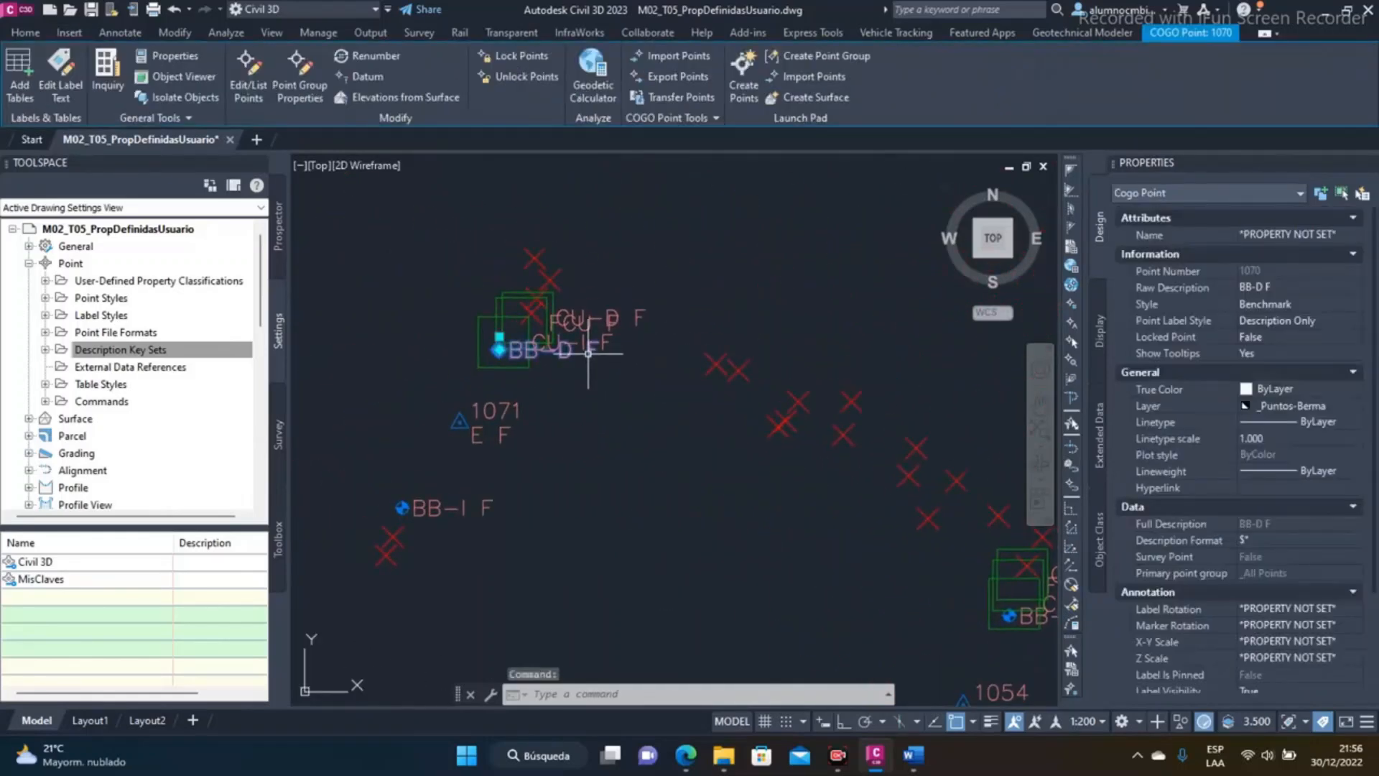
scroll(498, 336, "up", 3)
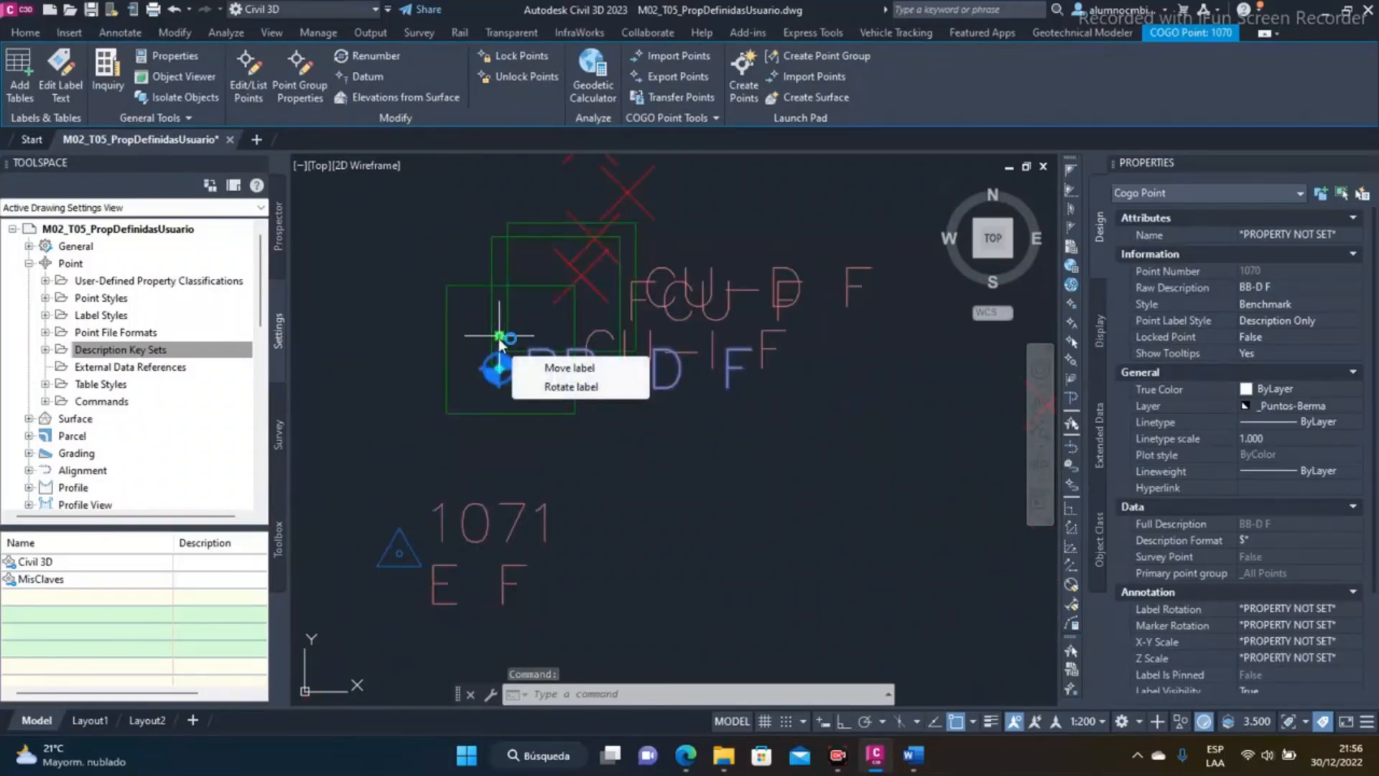
left_click(248, 83)
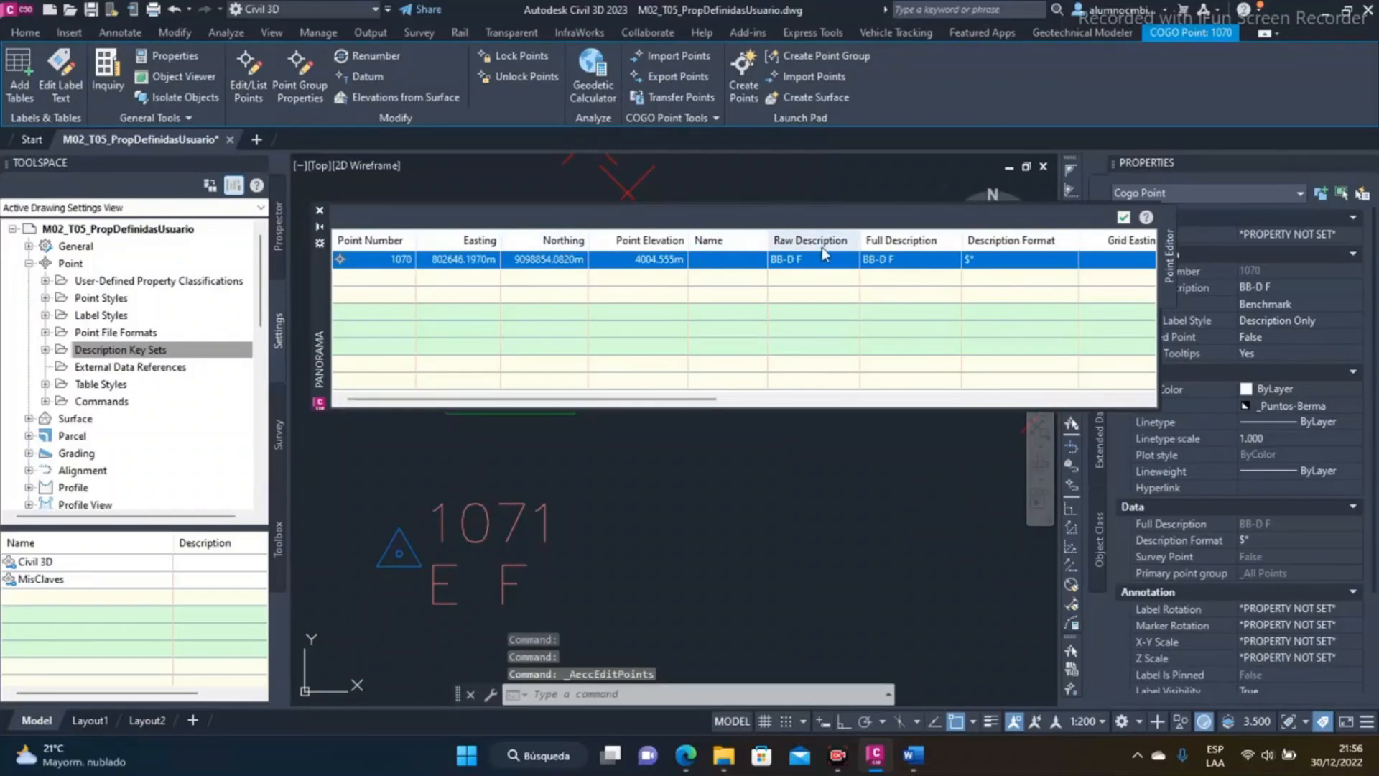
left_click_drag(656, 399, 1064, 404)
left_click_drag(906, 399, 955, 395)
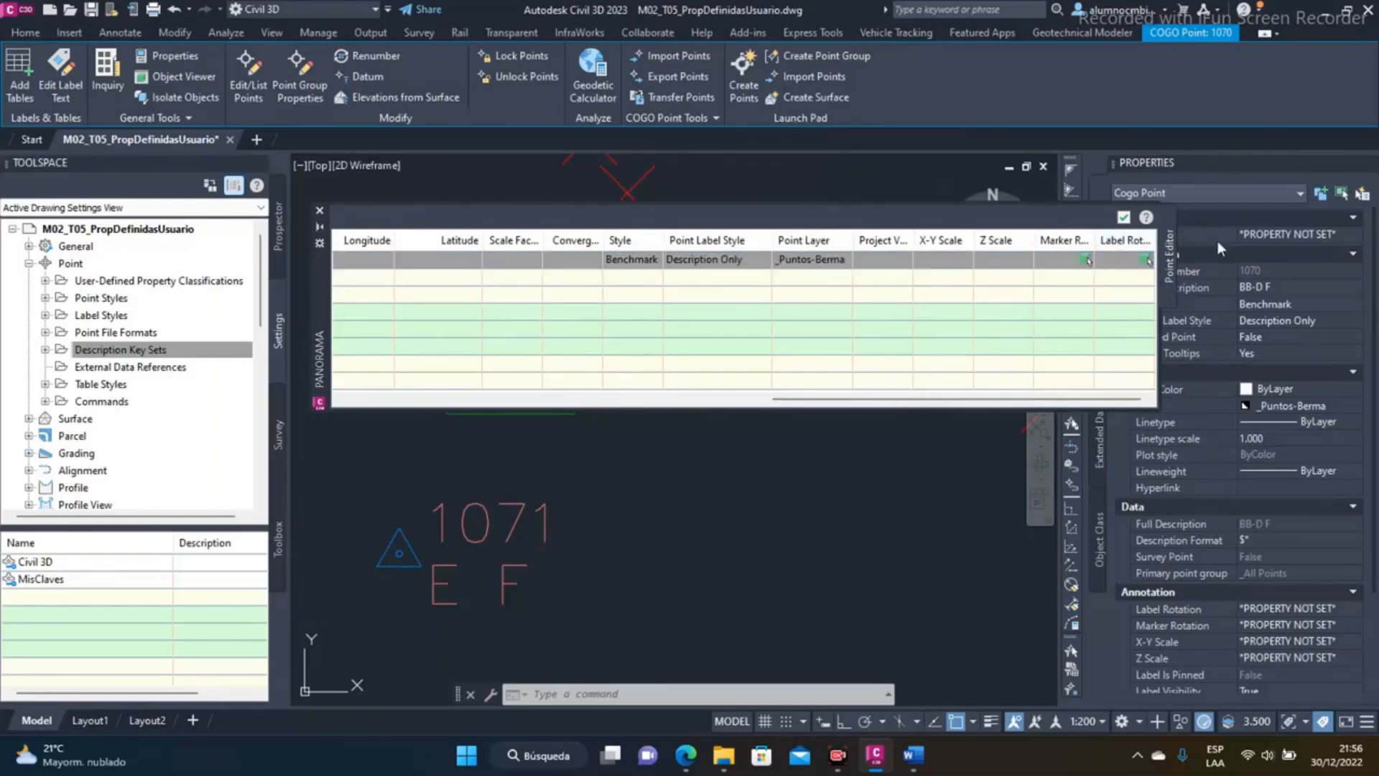
left_click(1123, 217)
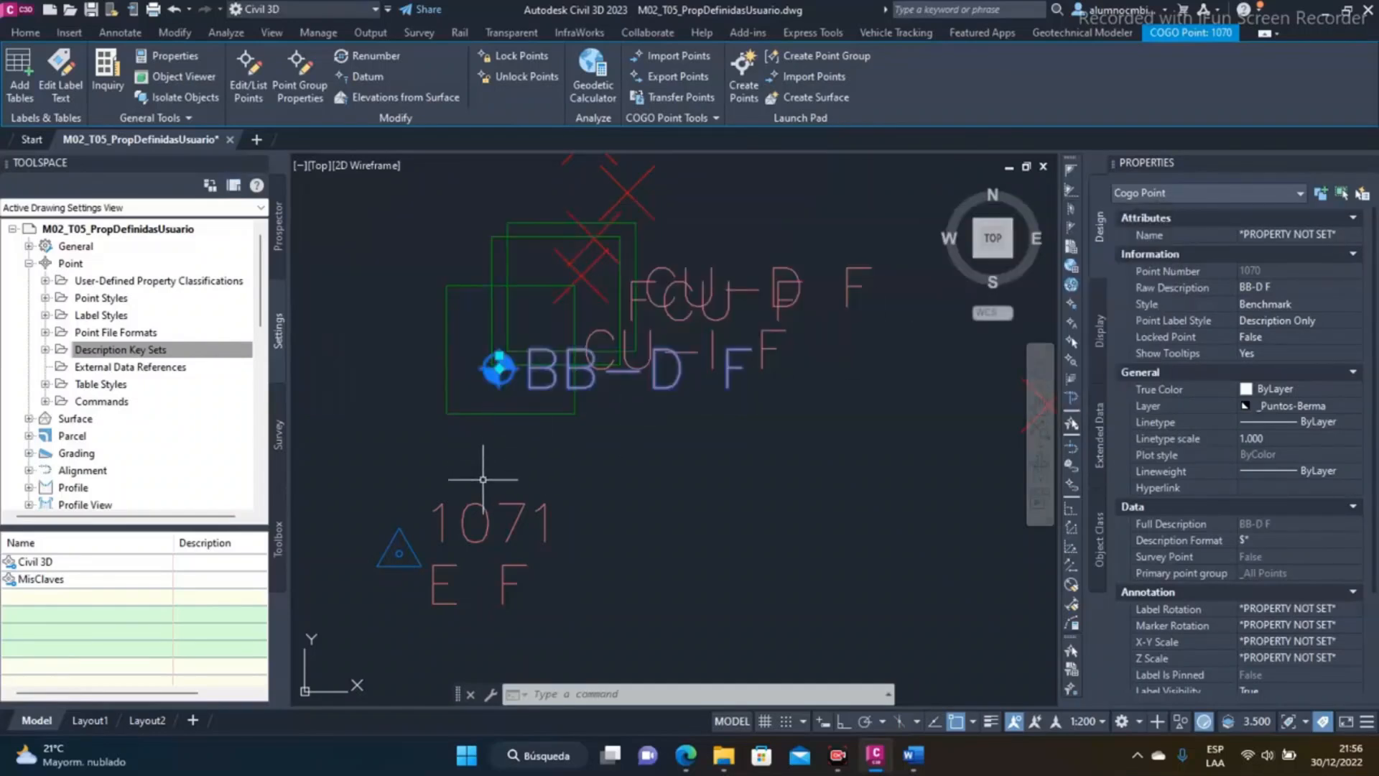
- Reopen the point table for the selected BB-D F point and check its Name and Raw Description fields
scroll(477, 482, "down", 2)
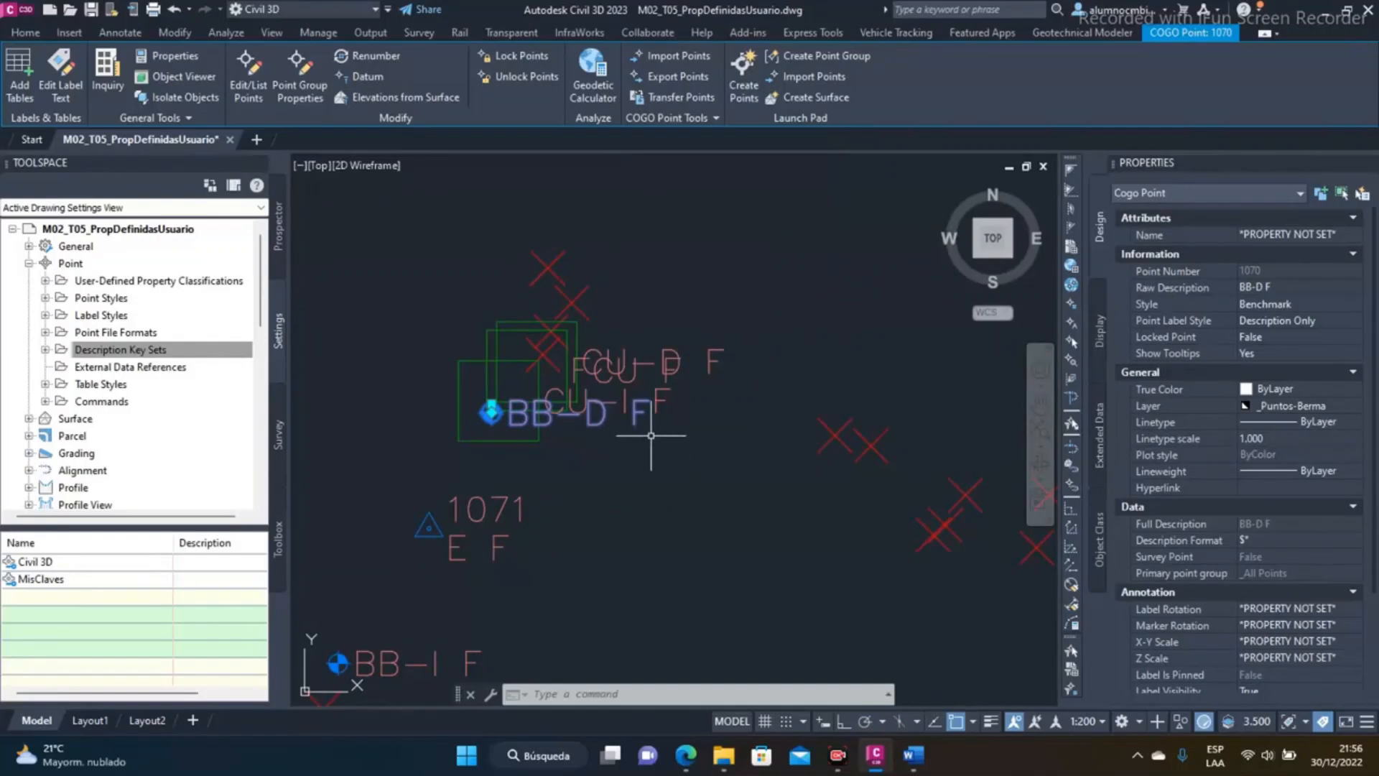
scroll(532, 431, "up", 1)
scroll(481, 420, "up", 1)
scroll(482, 420, "down", 1)
left_click(248, 85)
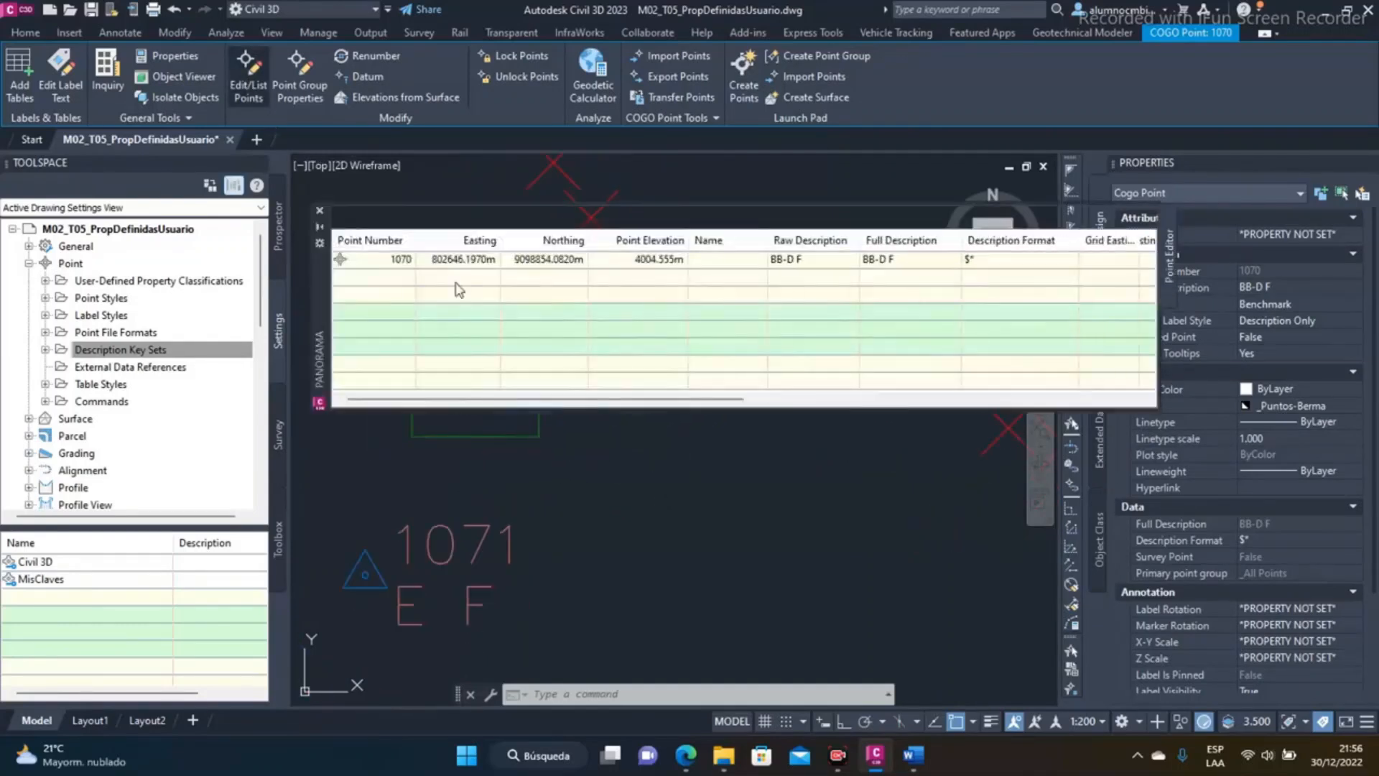
left_click(727, 260)
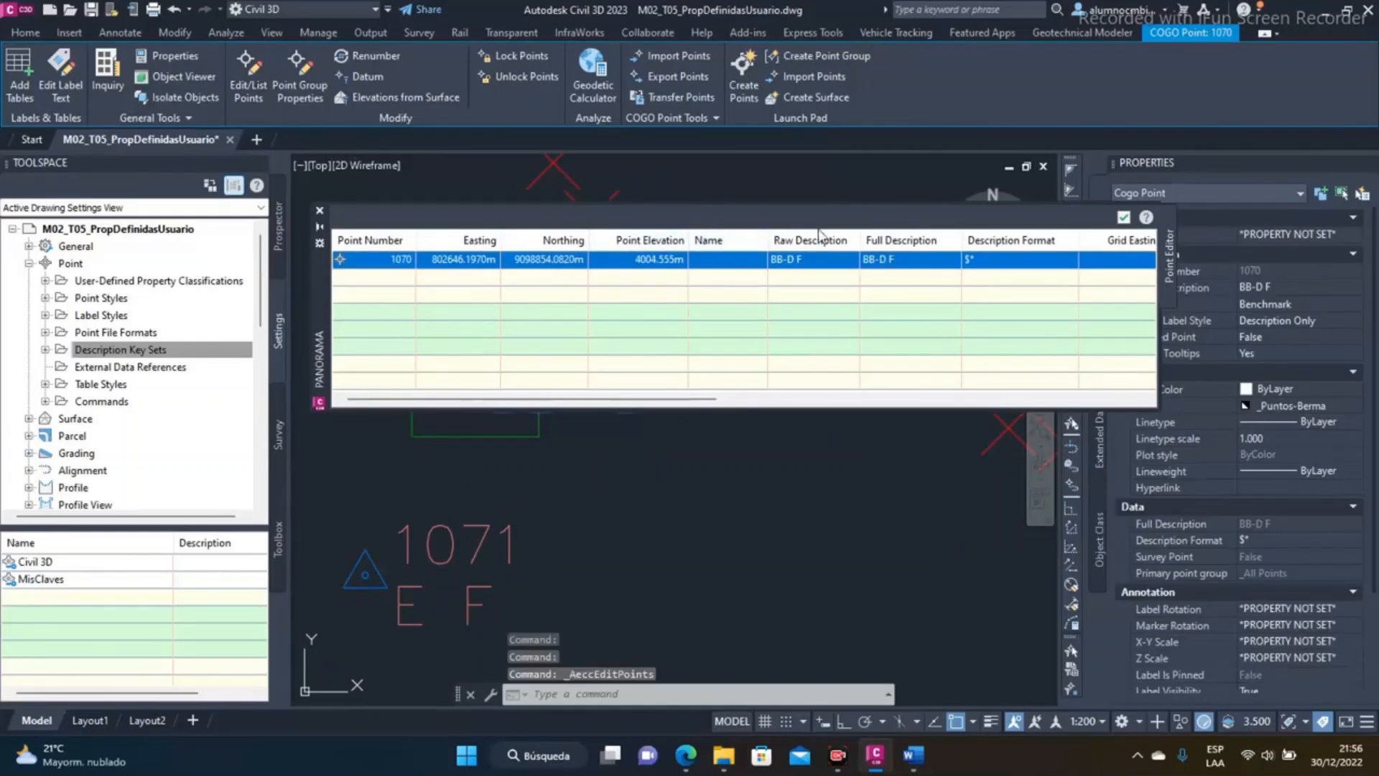
left_click(1123, 217)
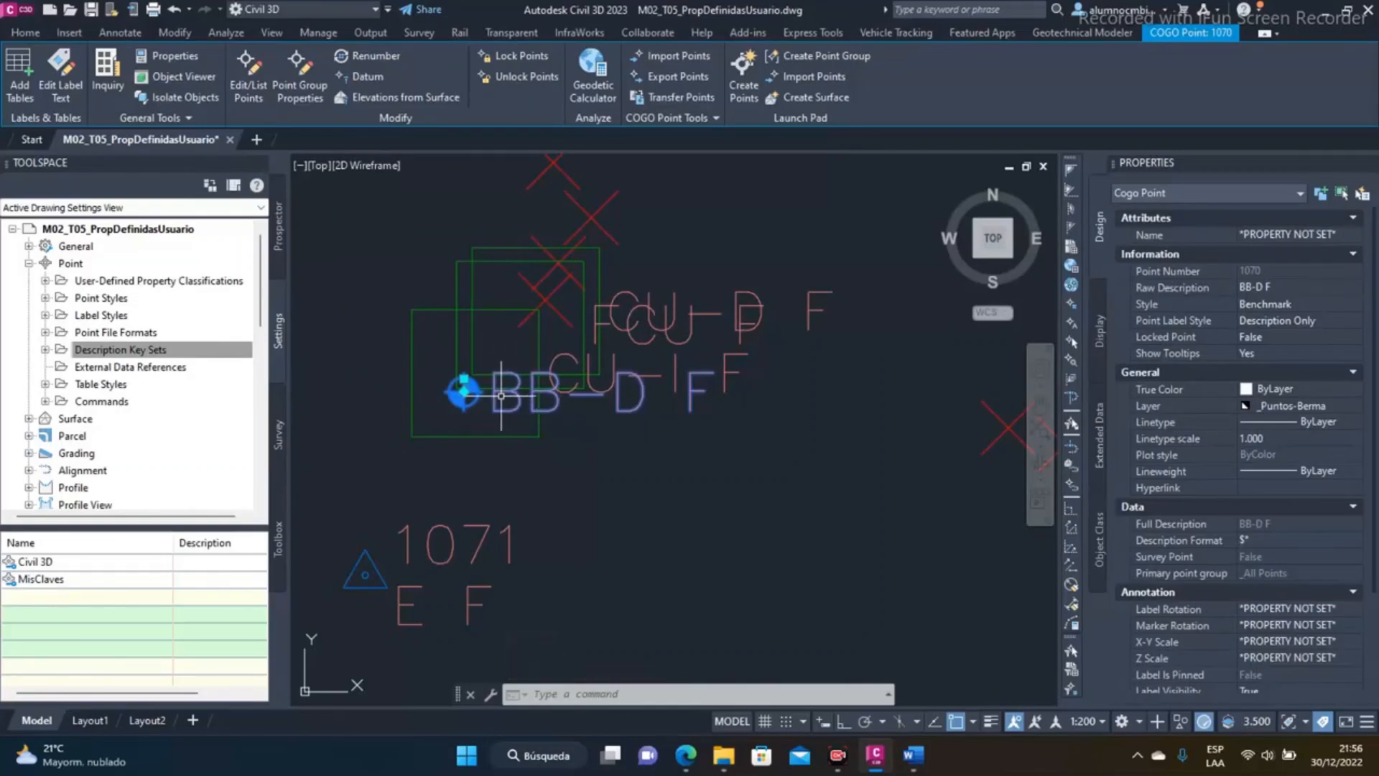
- Choose the Elevation and Description label style for the _All Points group and open that style to inspect its preview
right_click(511, 328)
left_click(579, 429)
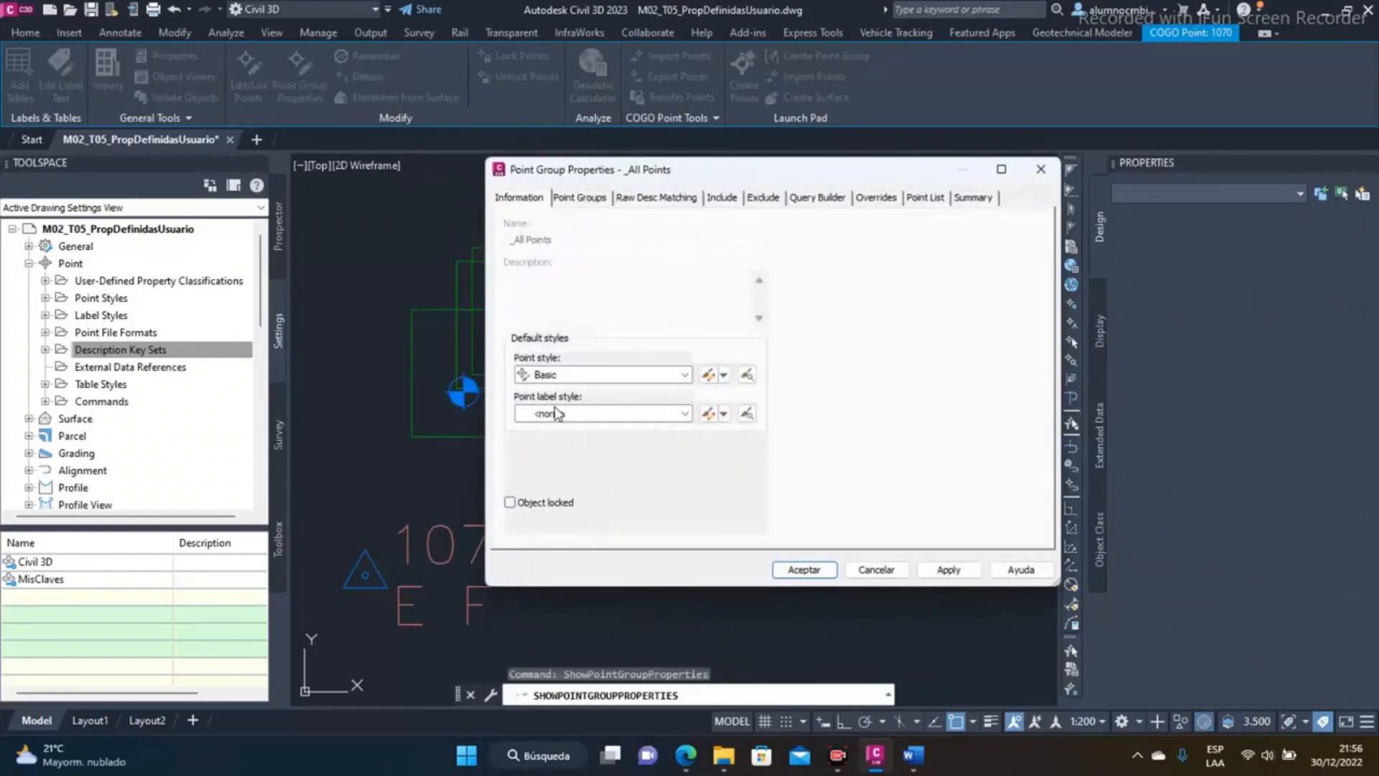
left_click_drag(646, 173, 733, 165)
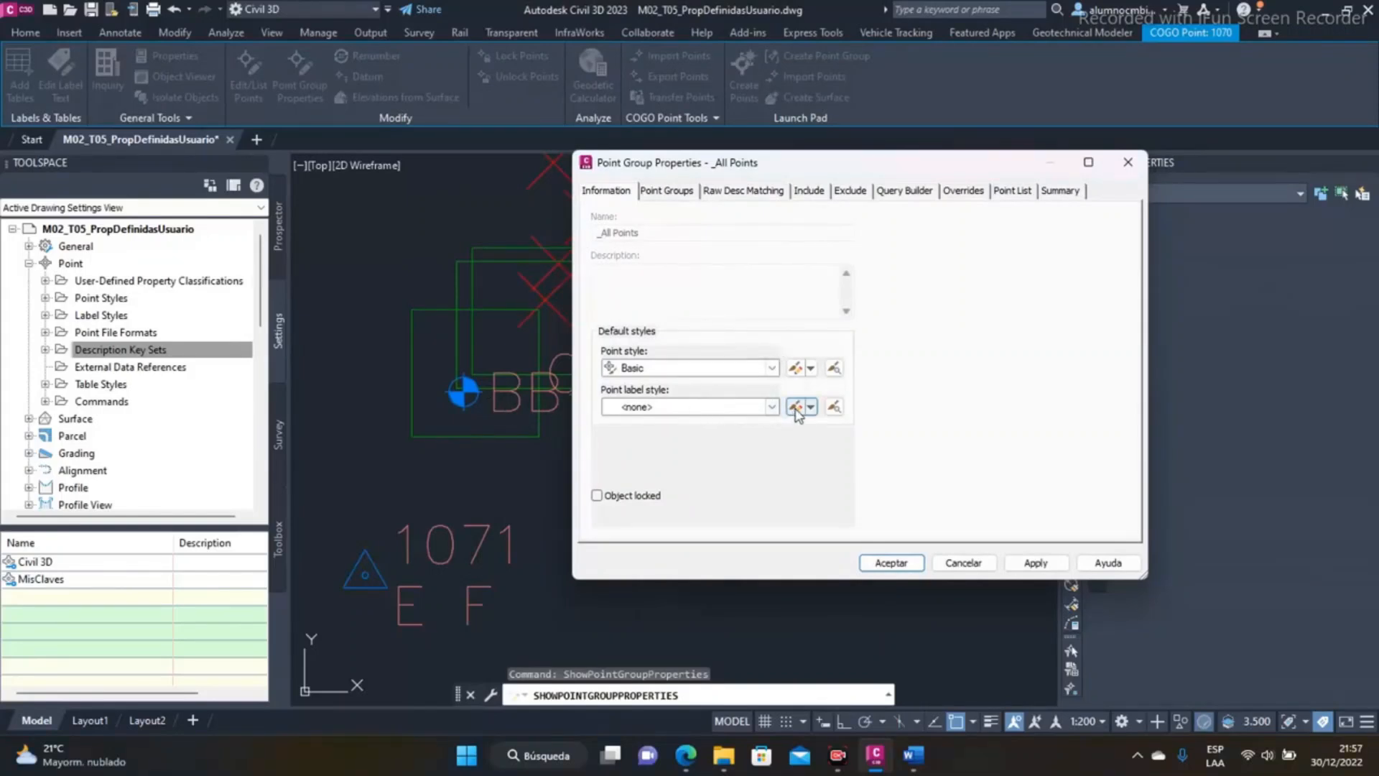
left_click(762, 407)
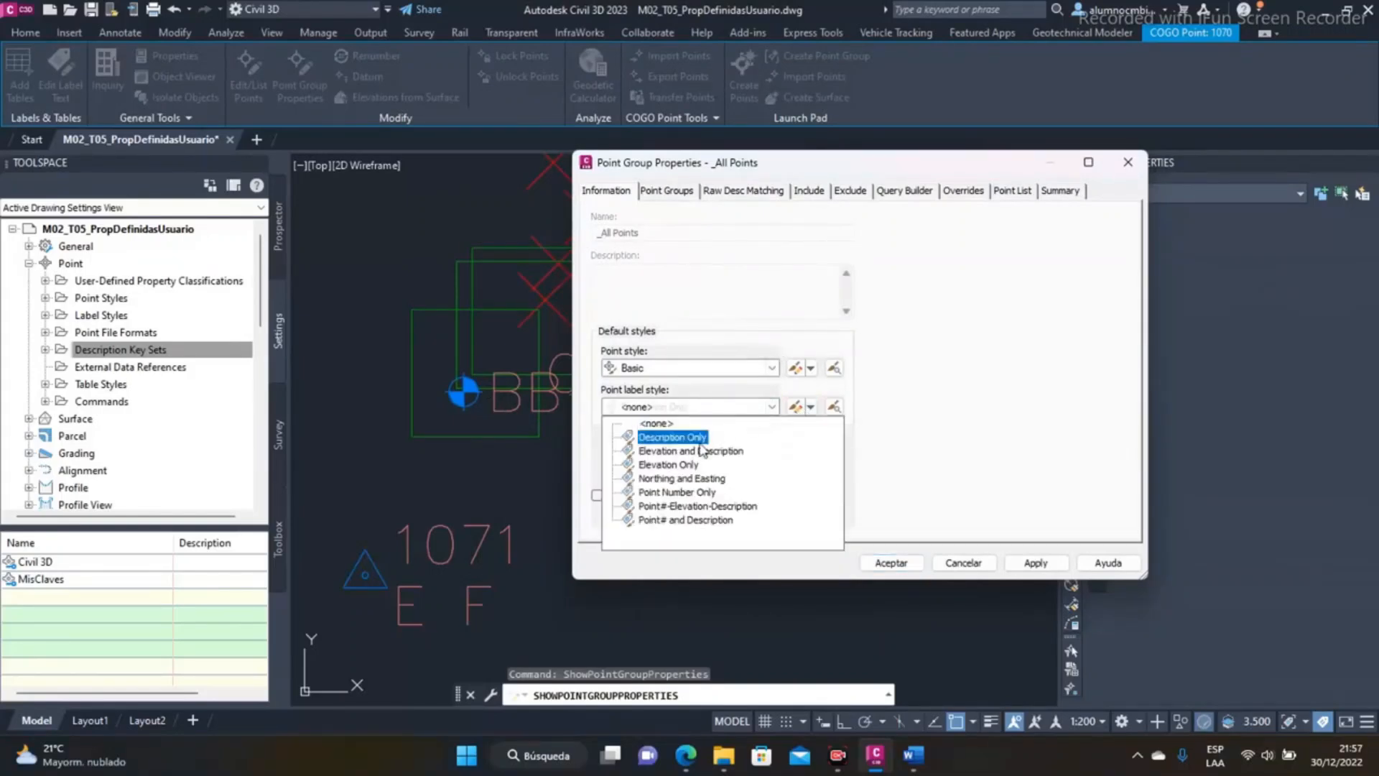
left_click(690, 450)
left_click(795, 407)
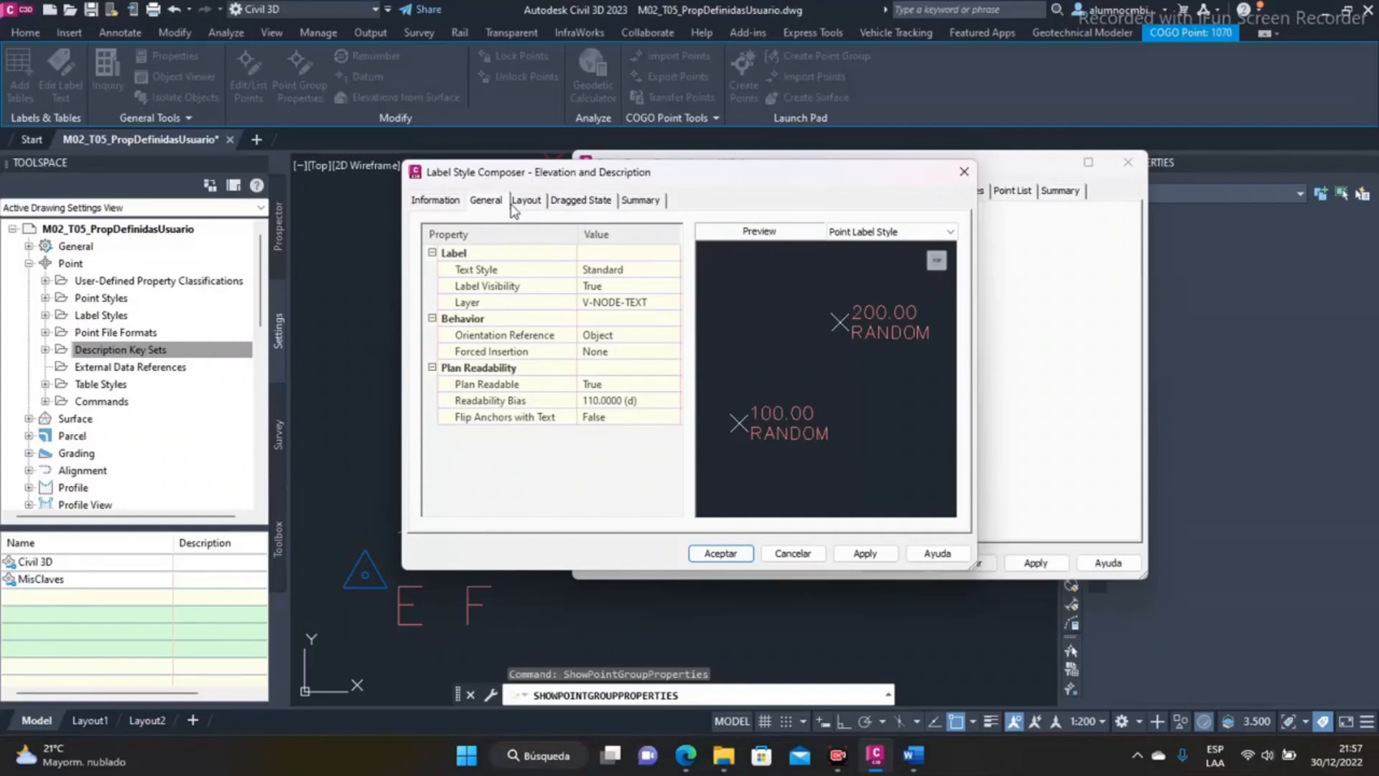
middle_click_drag(864, 342, 848, 343)
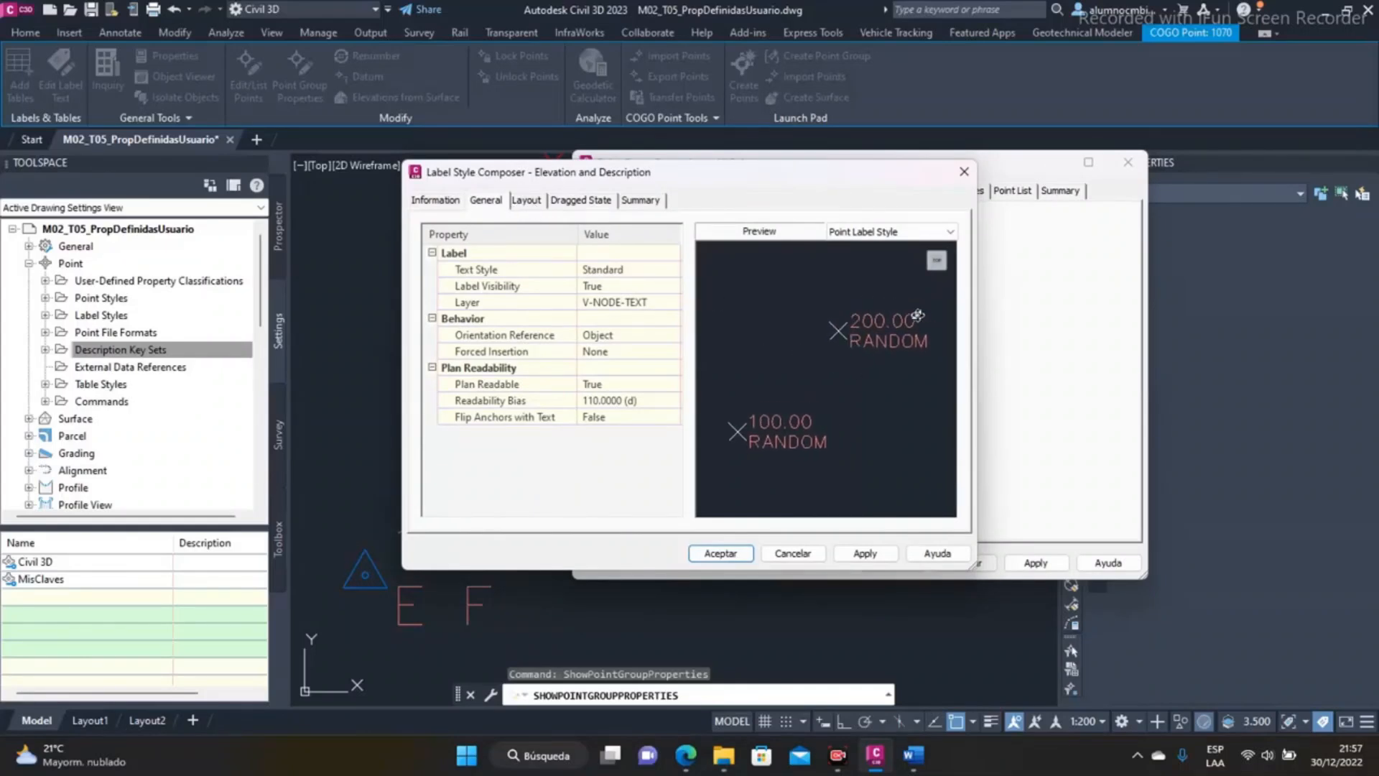
scroll(877, 321, "up", 3)
scroll(855, 320, "down", 1)
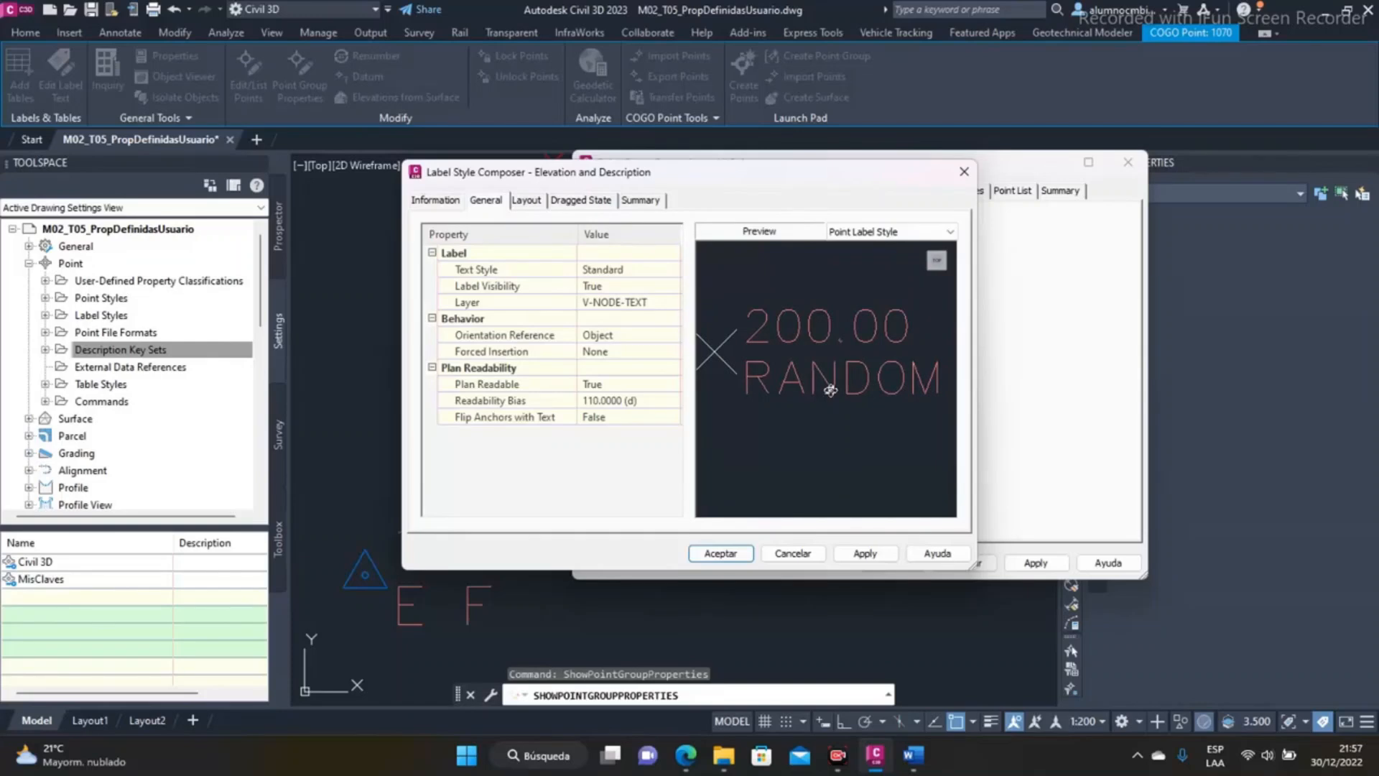
- Inspect the label layout's Point Description and Point Elev components, and open the Point Elev contents for editing
left_click(535, 202)
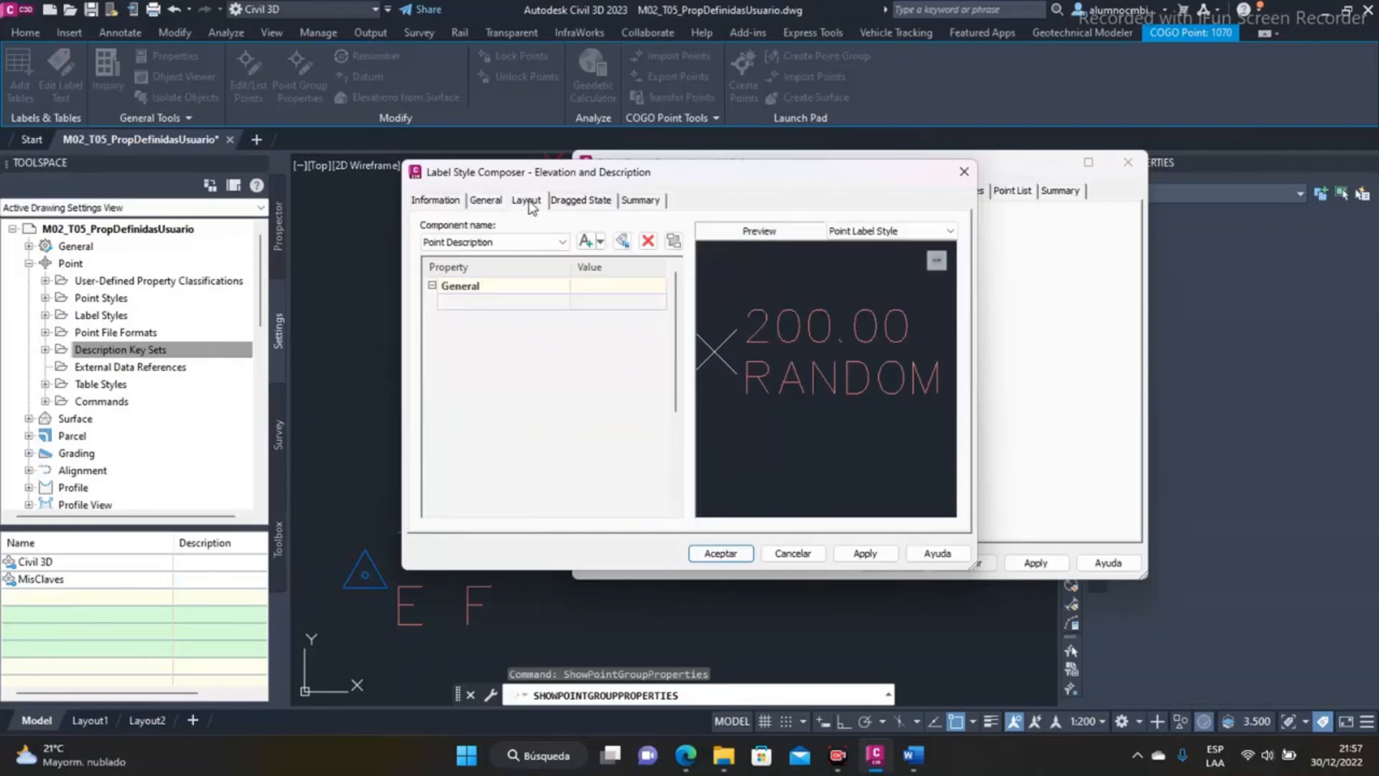
left_click(497, 243)
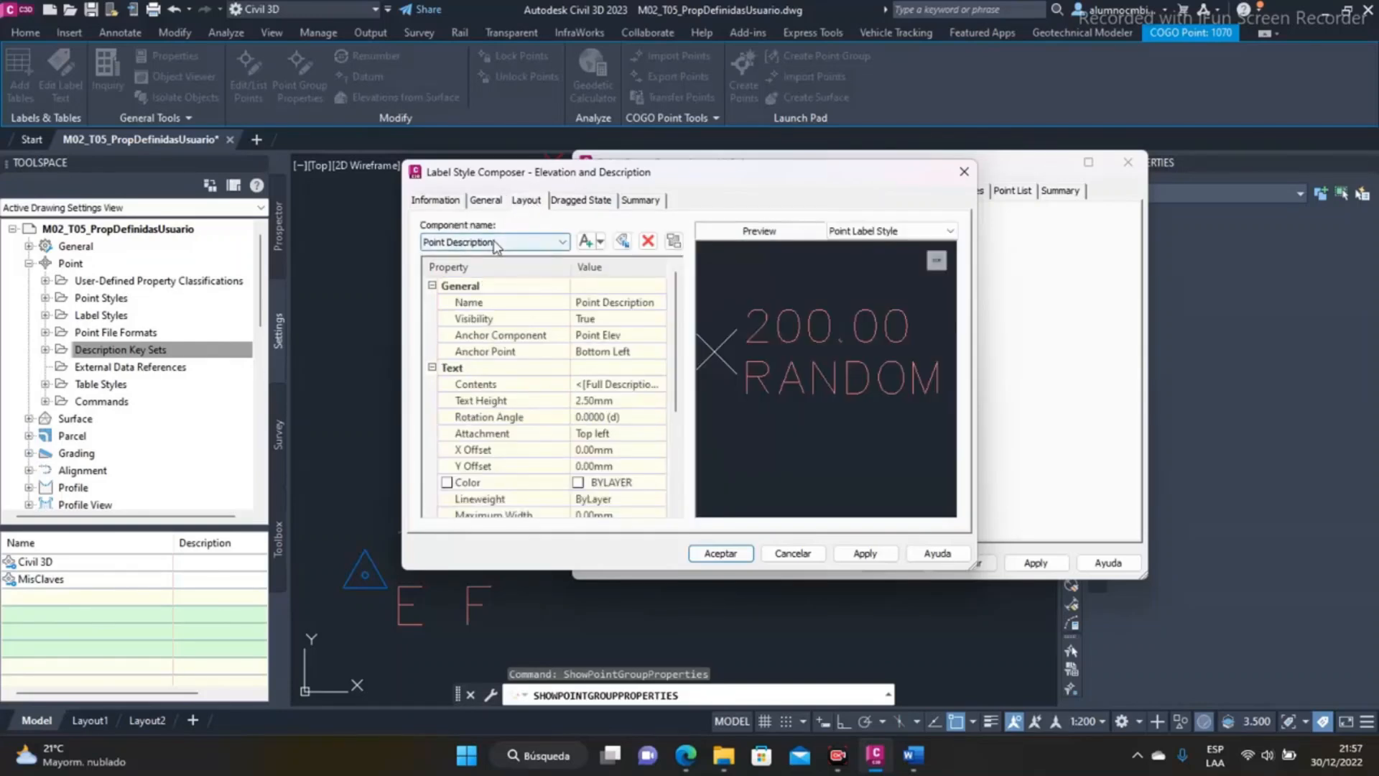
left_click(491, 257)
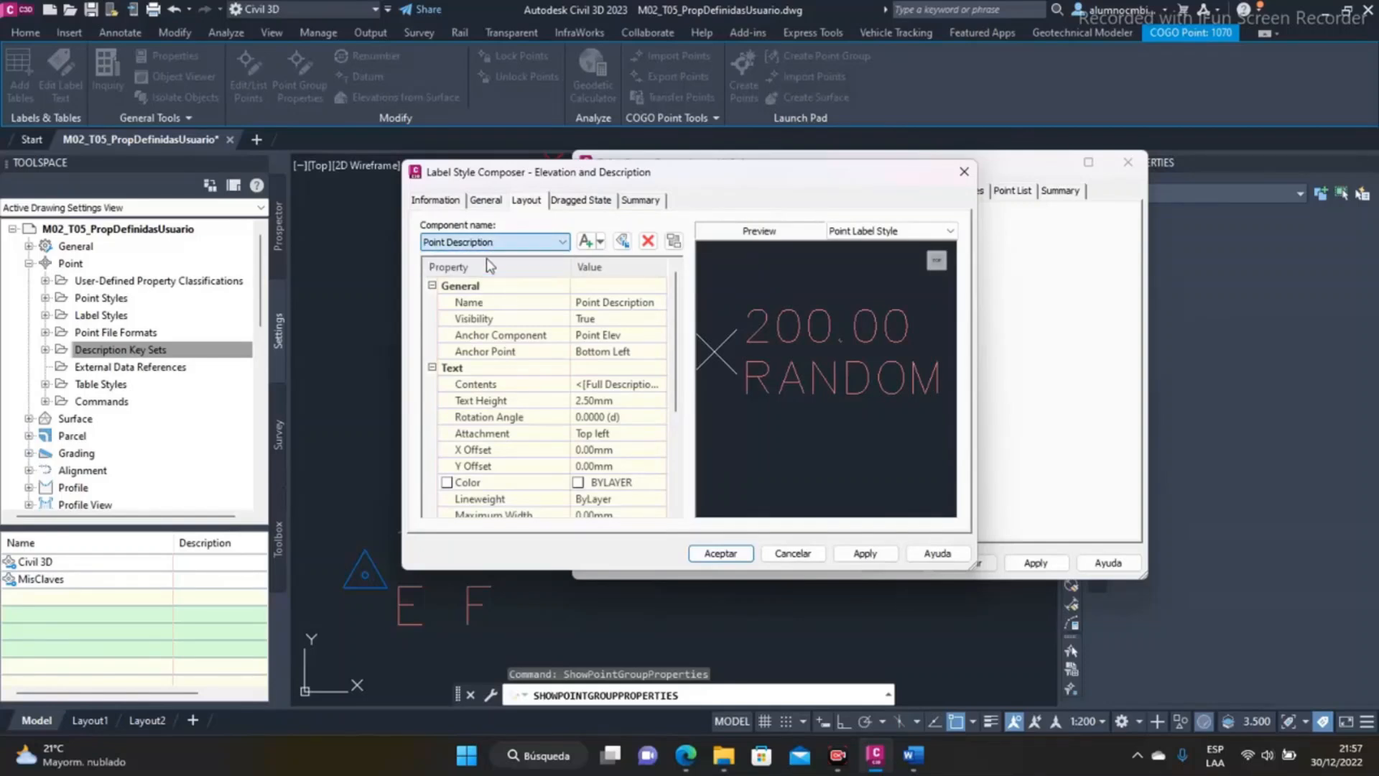
left_click(499, 241)
left_click(494, 270)
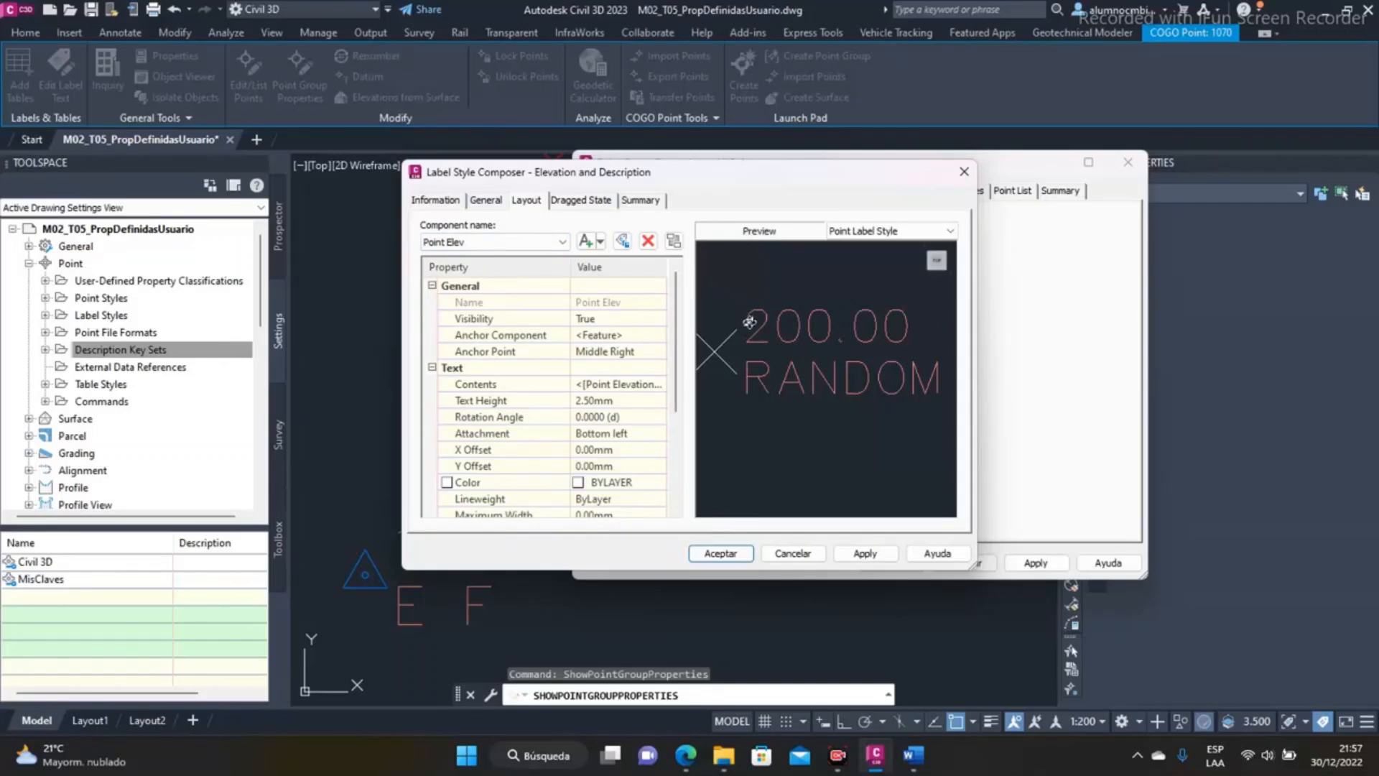
left_click(500, 386)
left_click(618, 384)
left_click(660, 384)
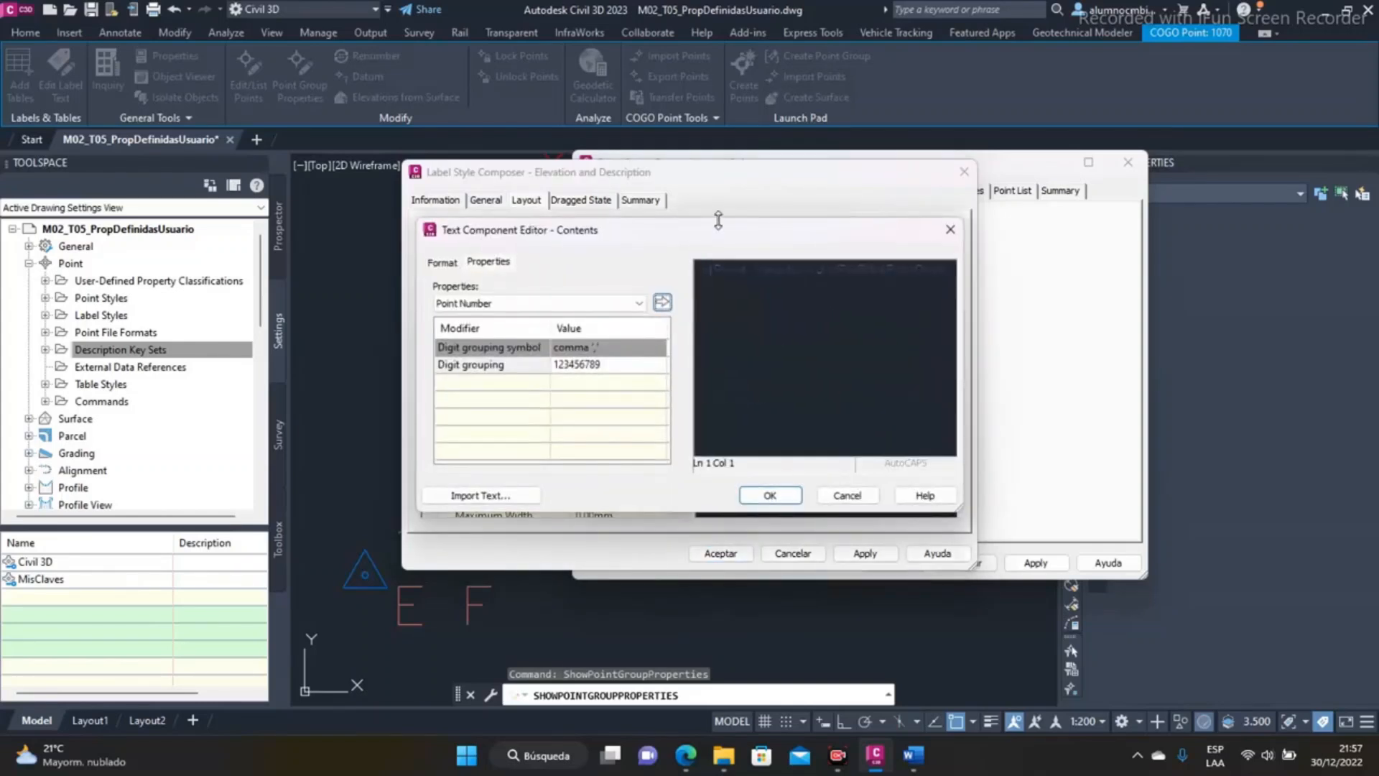
- Examine the point properties available for label text, then close the text, label style and point group dialogs without saving
left_click_drag(708, 235, 589, 224)
left_click(397, 293)
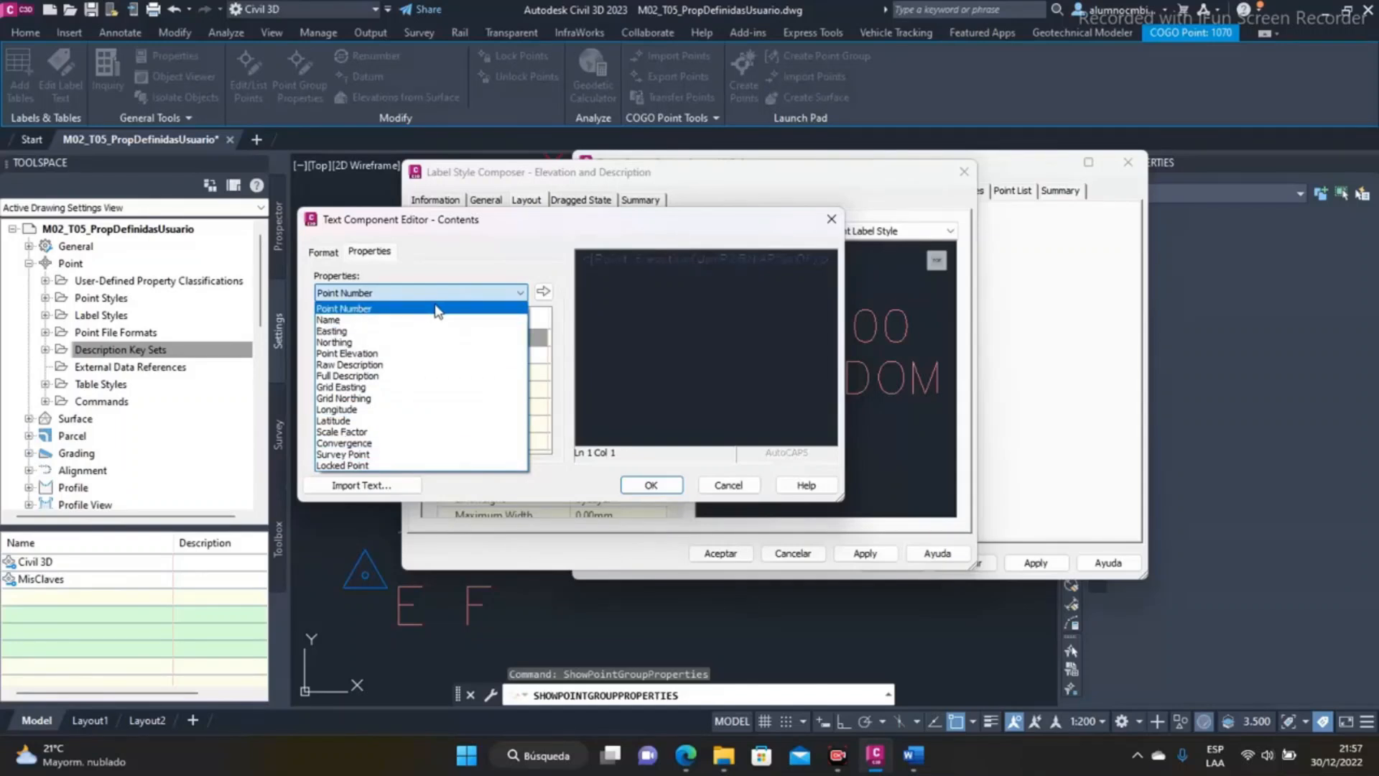
left_click(526, 228)
left_click_drag(508, 223, 689, 240)
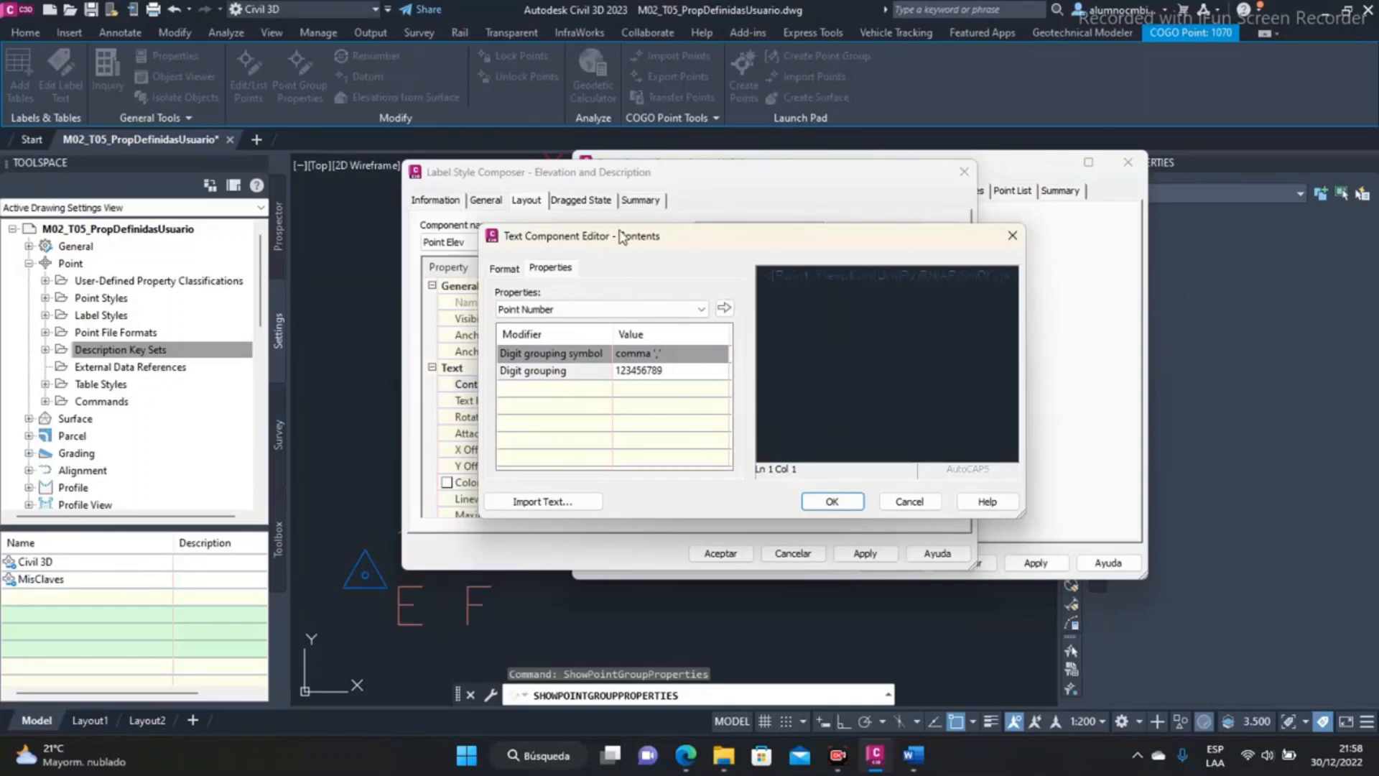
left_click(531, 308)
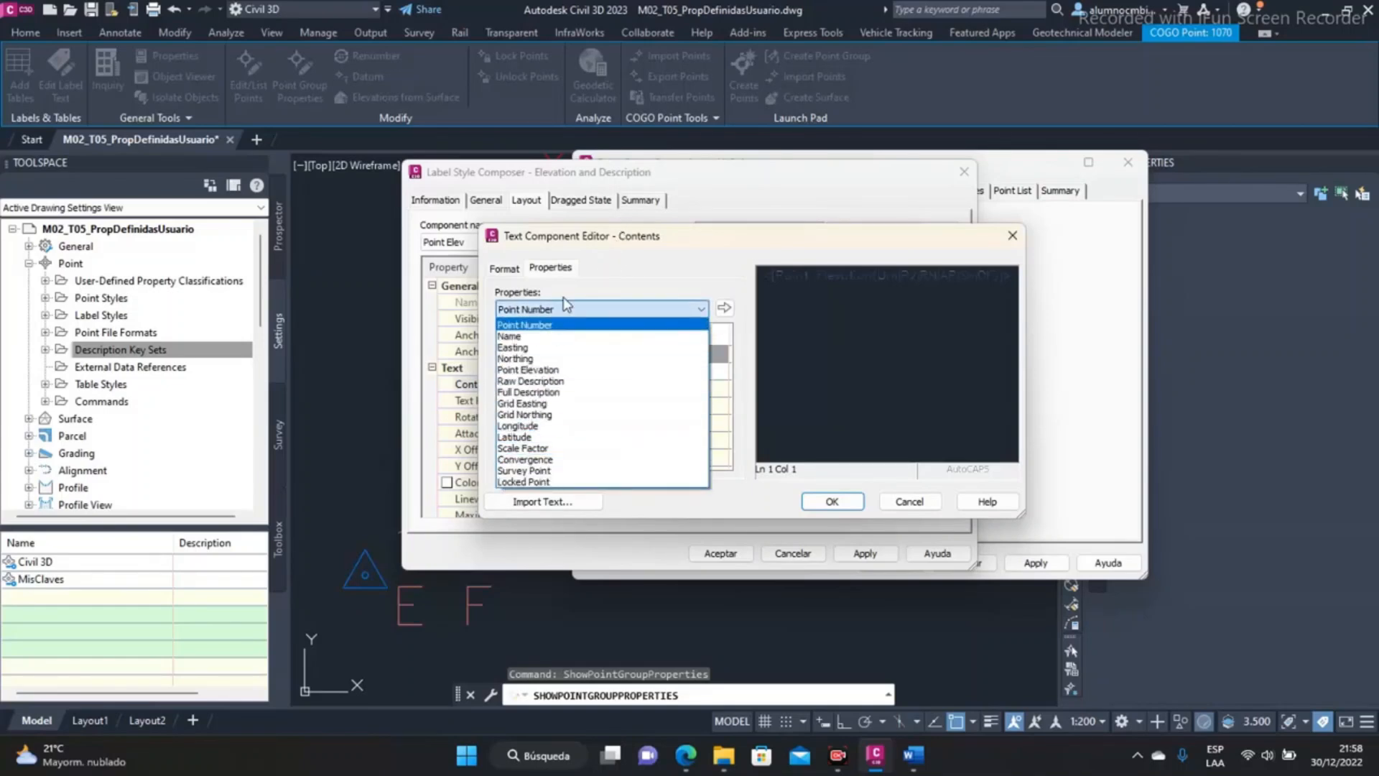
left_click(530, 325)
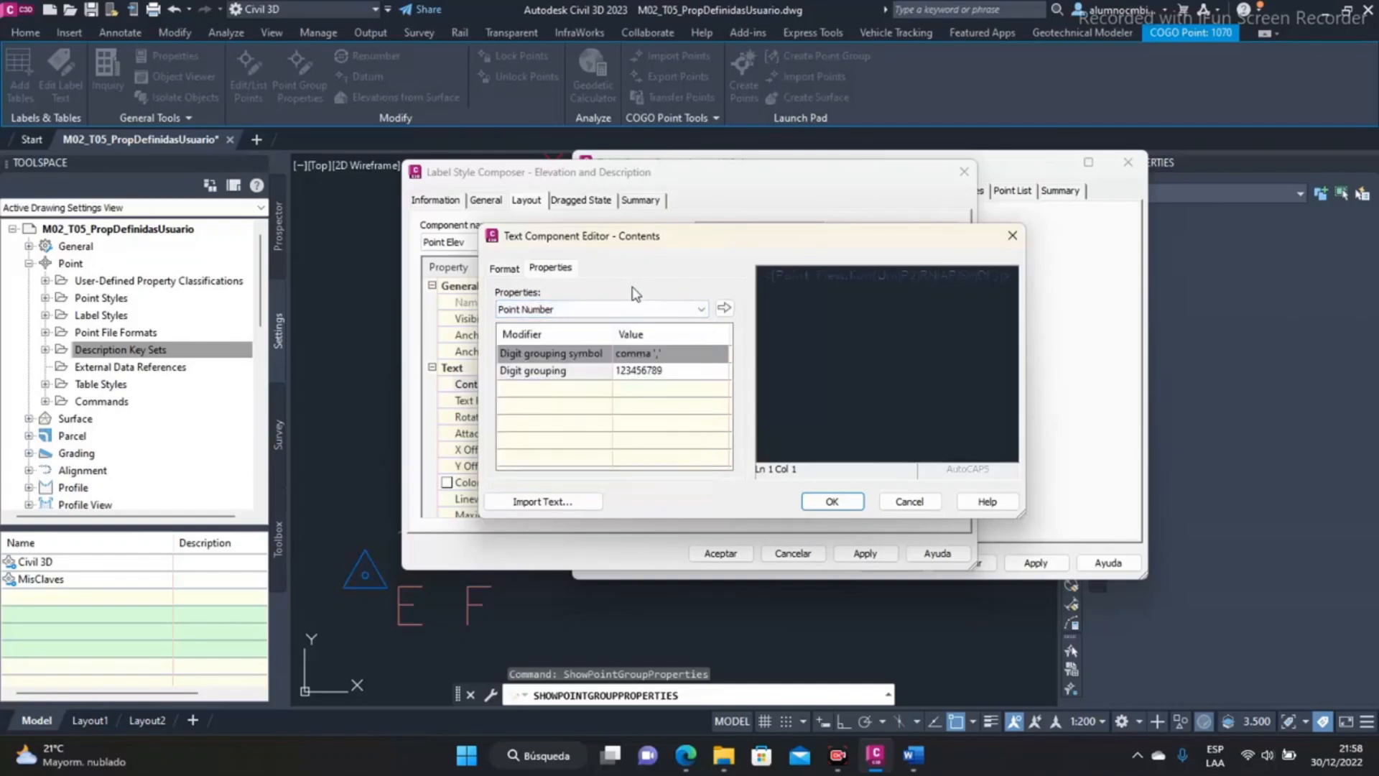
left_click(1011, 235)
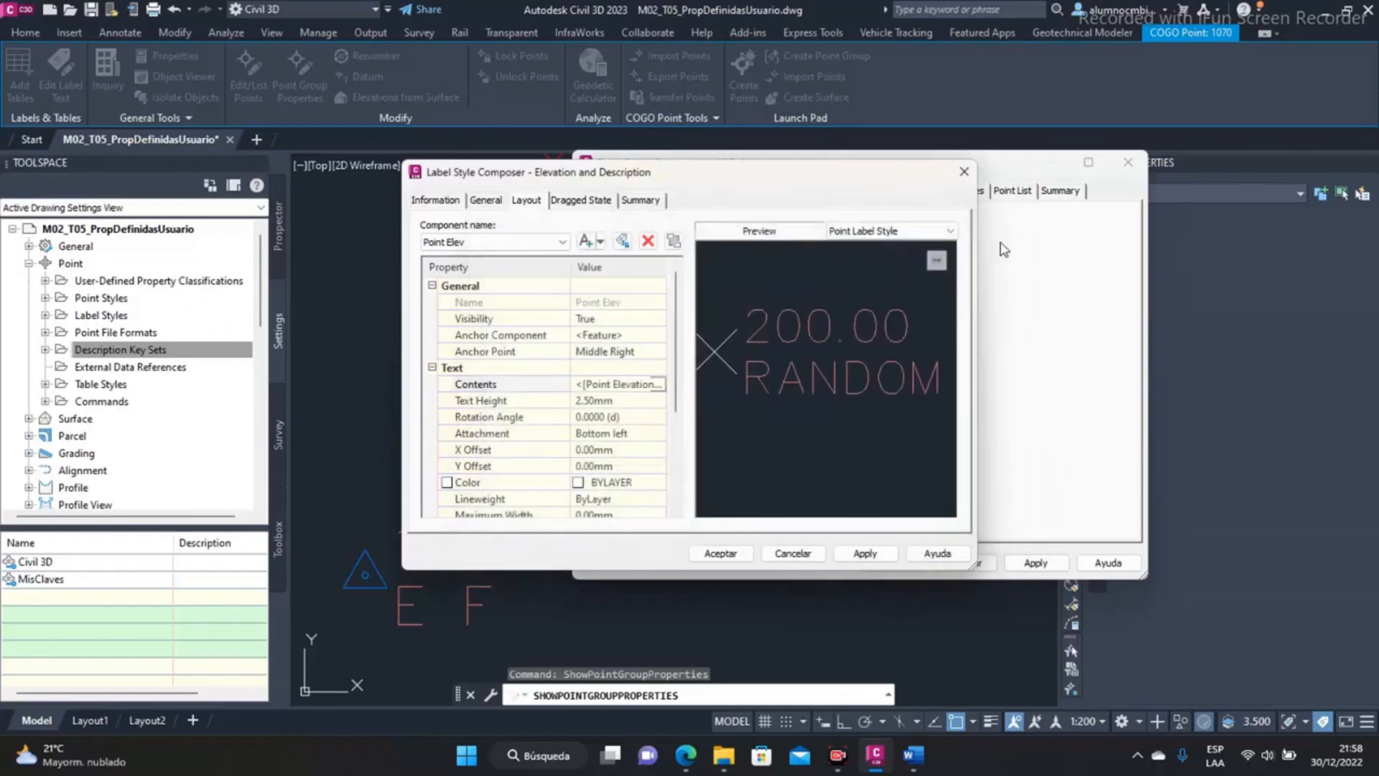
left_click(964, 172)
left_click(1127, 162)
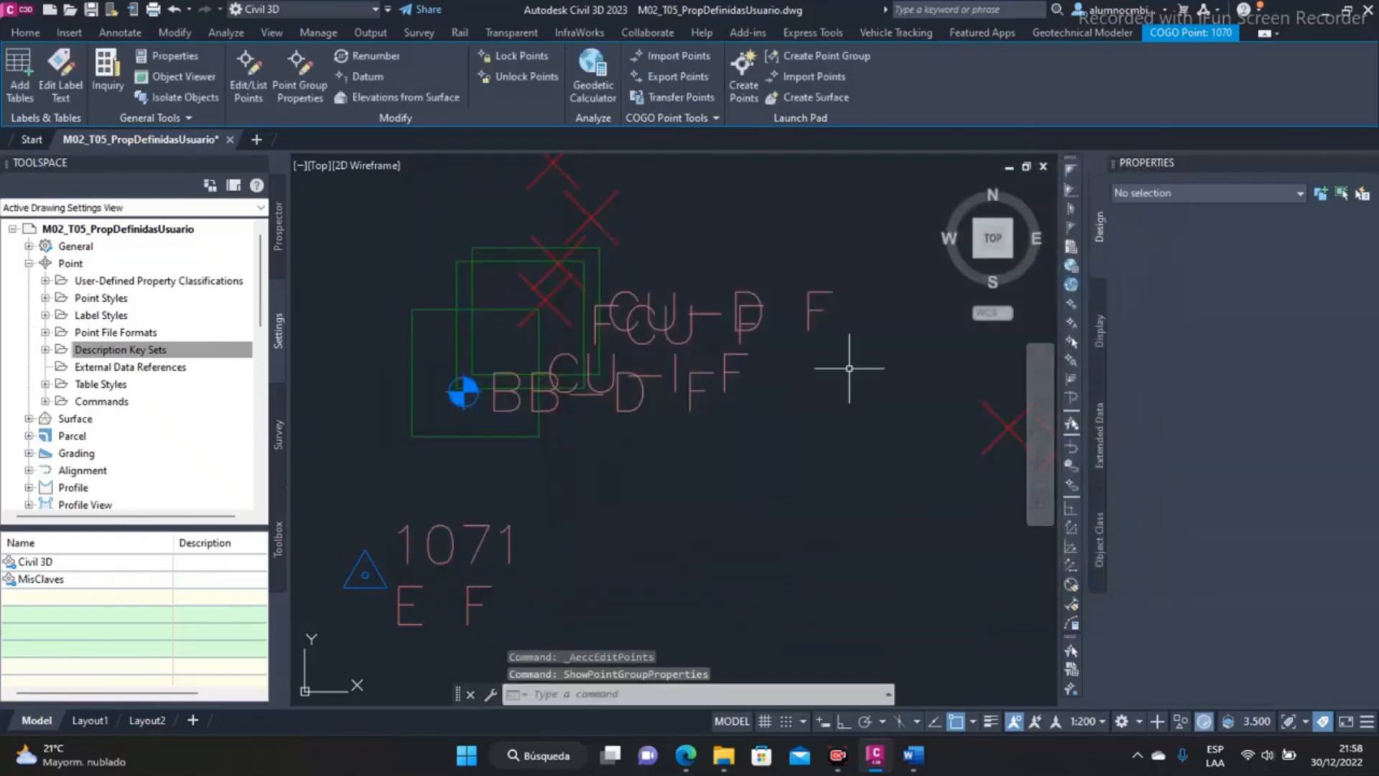
- Expand the point User-Defined Property Classifications and check the existing Unclassified entry
left_click(98, 282)
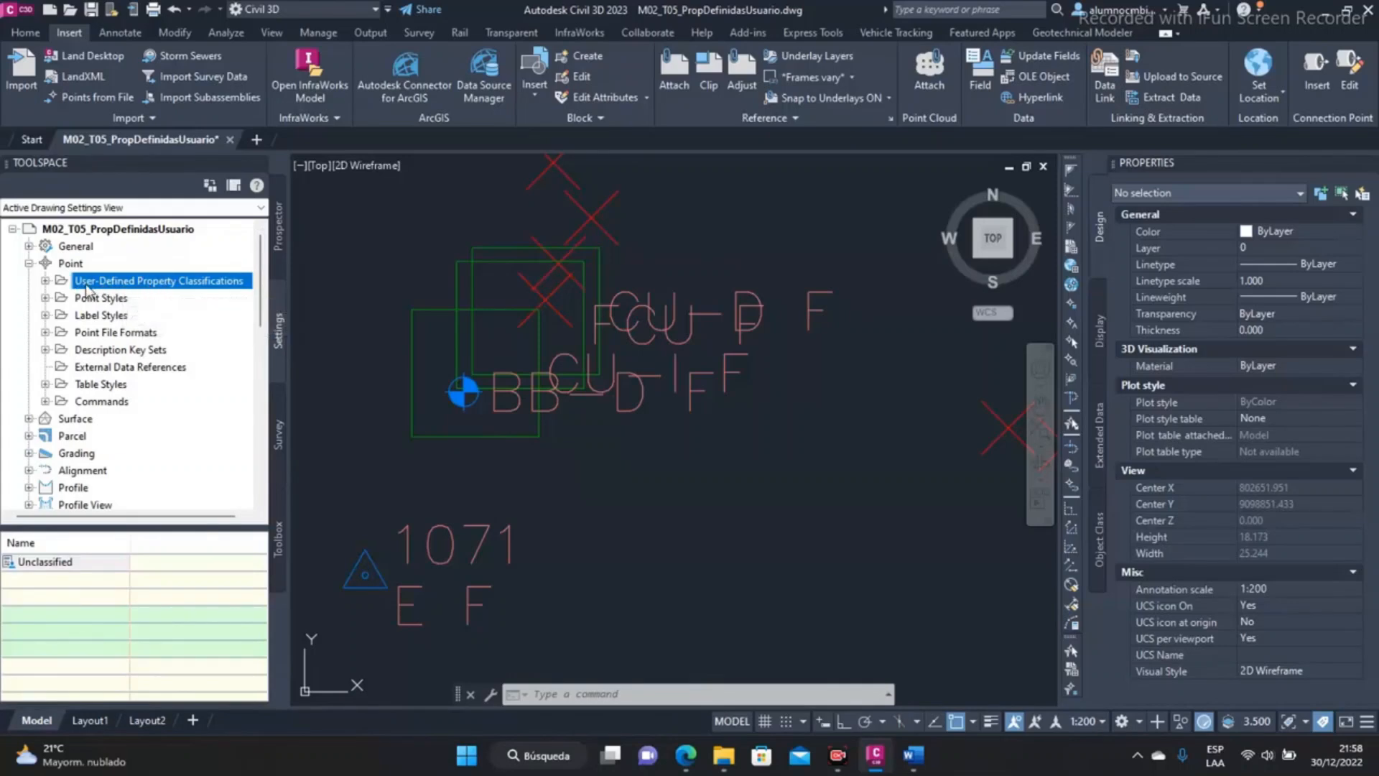
left_click(46, 281)
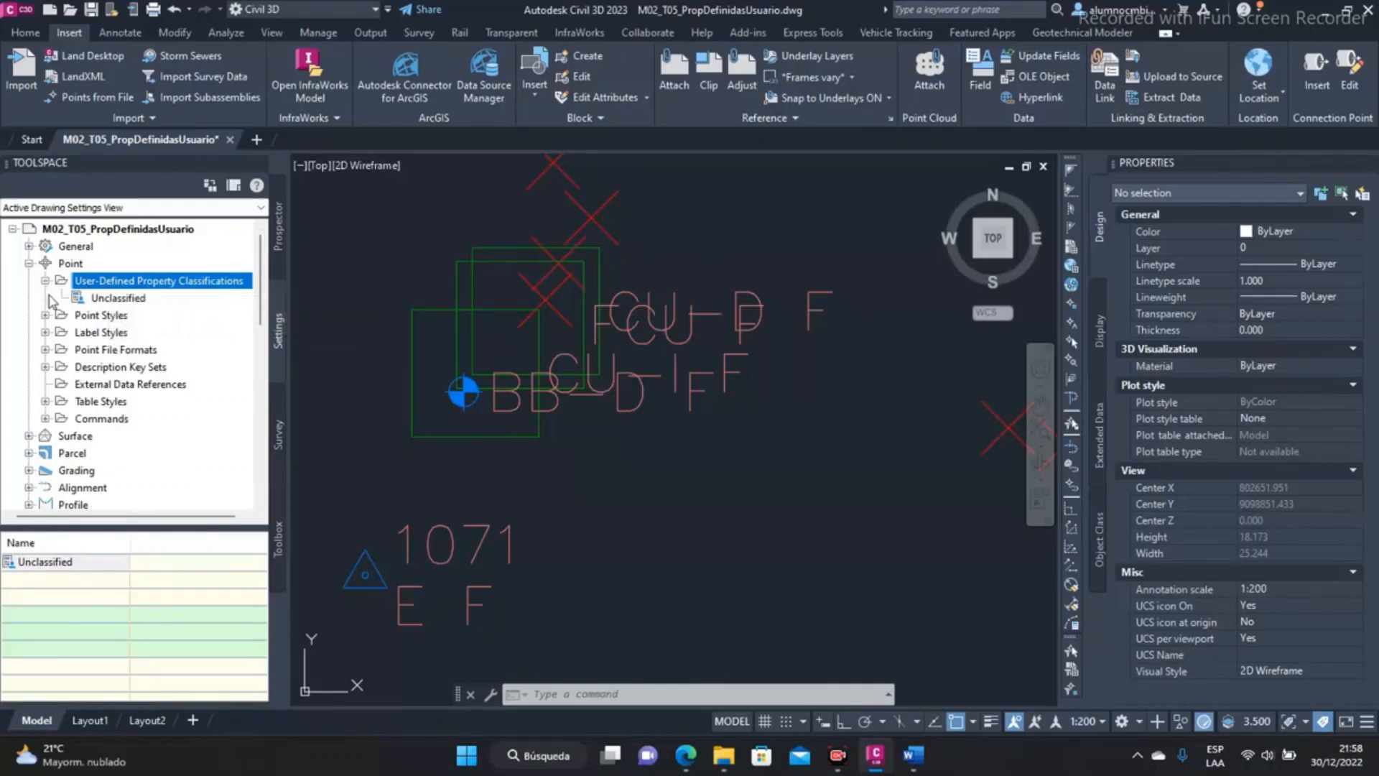
left_click(117, 300)
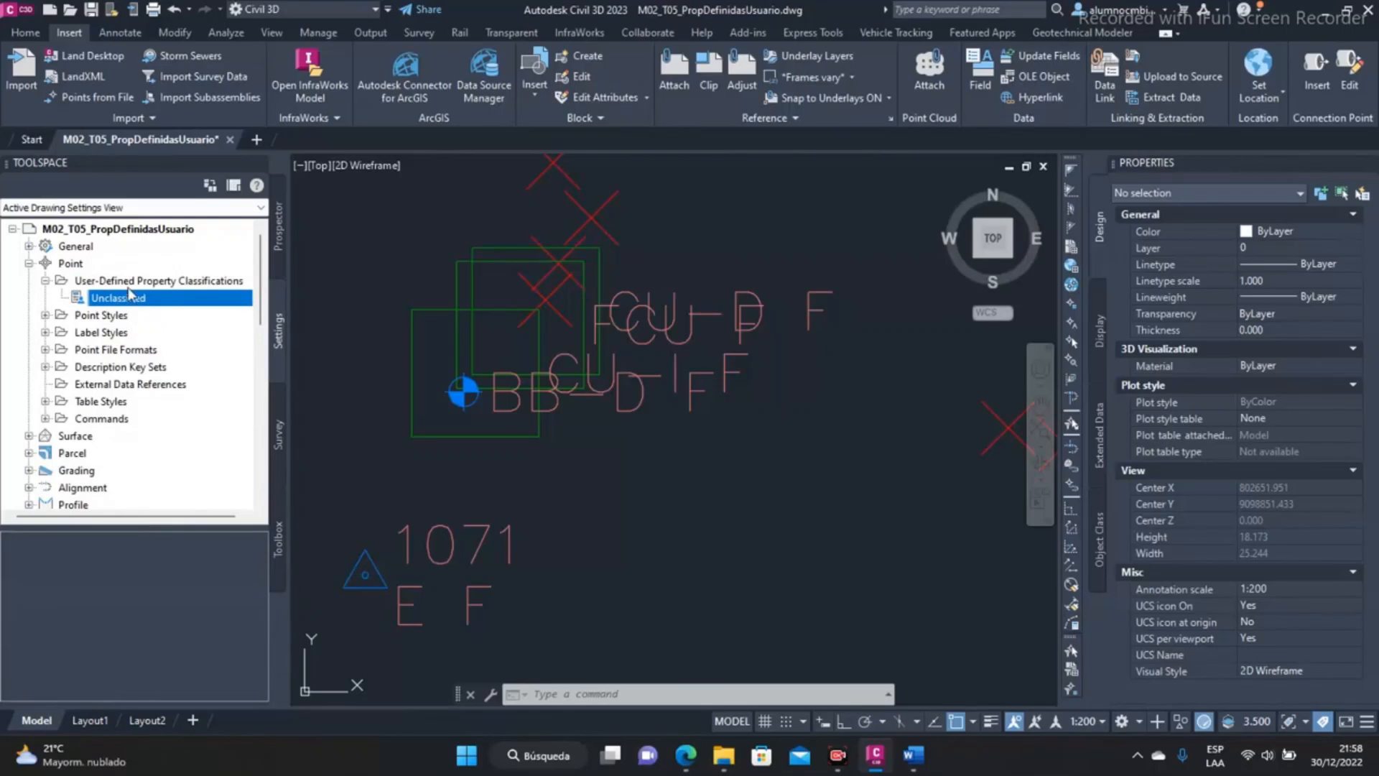
- Create a new user-defined property classification for points named Prop_Texto
left_click(134, 281)
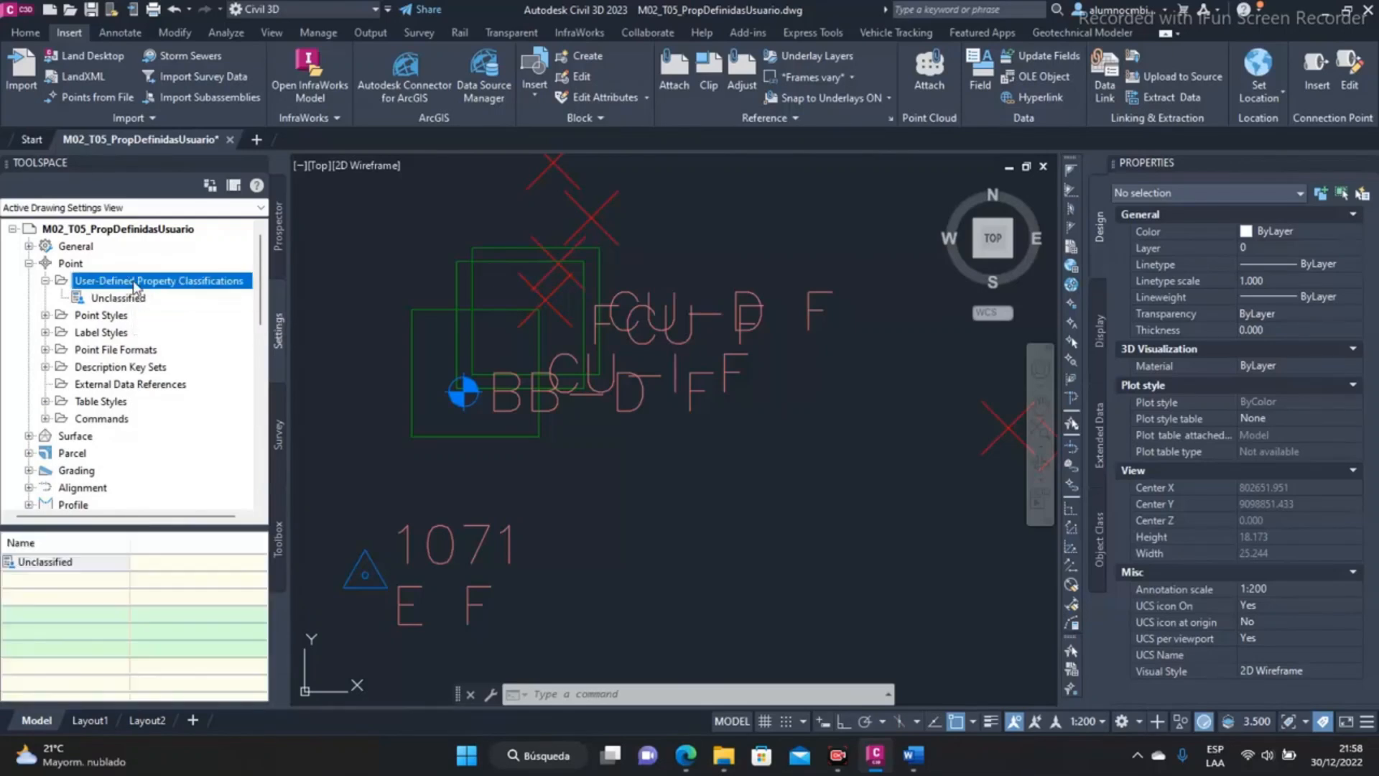
right_click(175, 284)
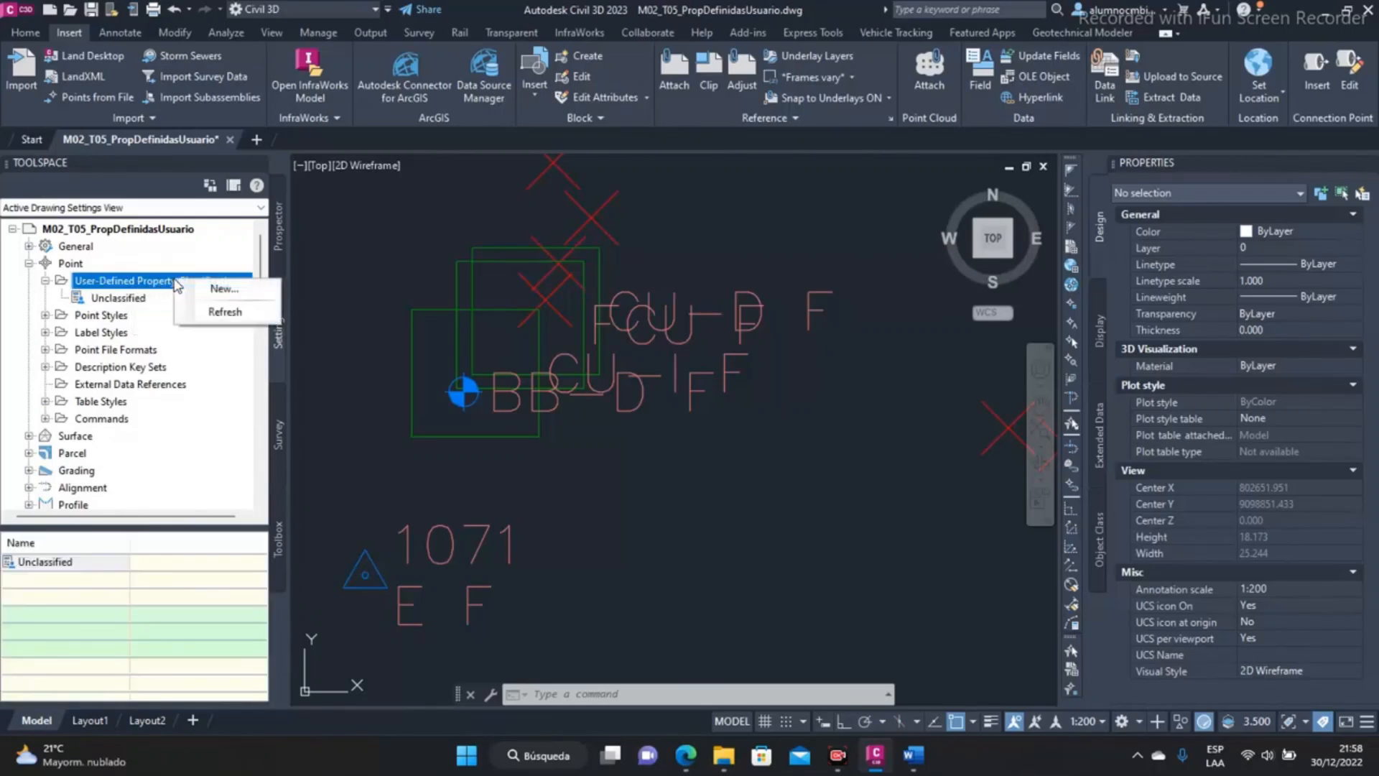
left_click(223, 290)
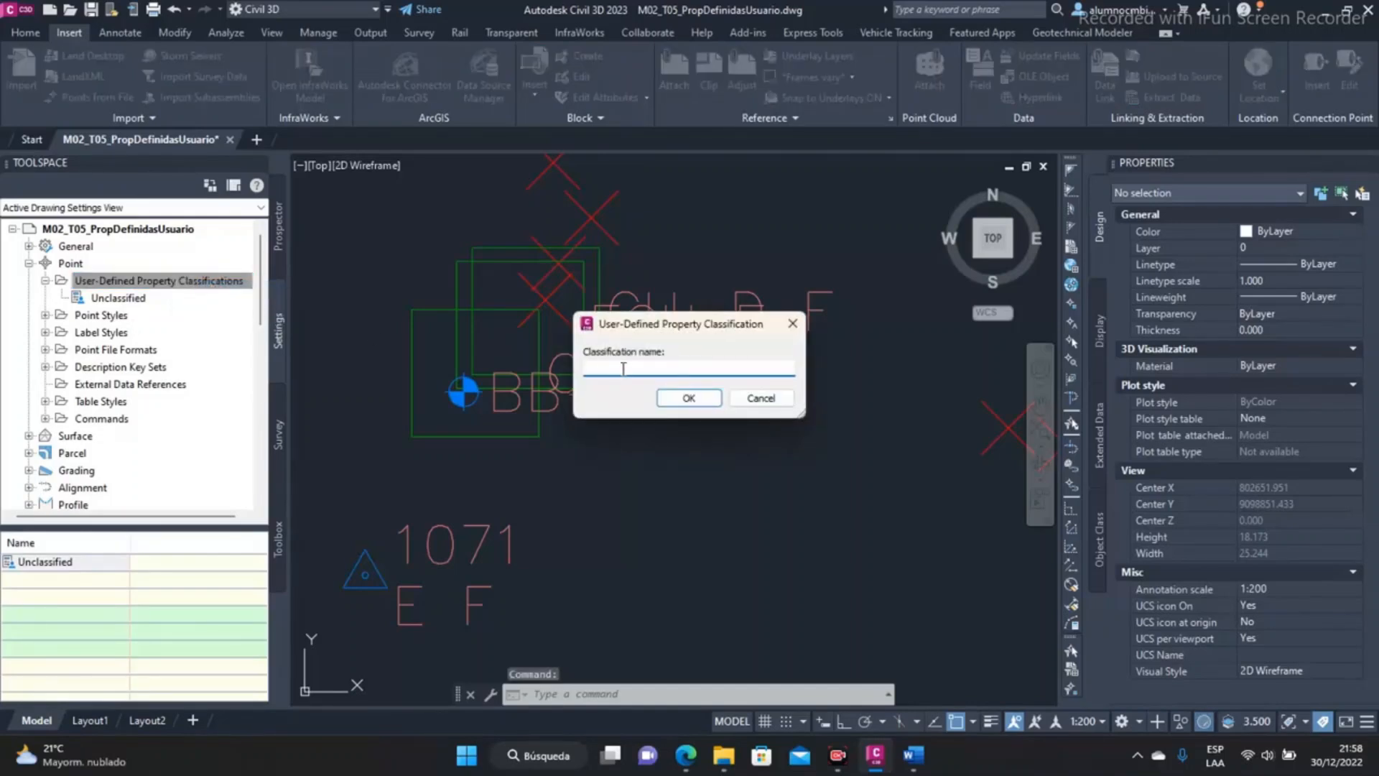
mouse_move(657, 332)
left_mouse_down()
mouse_move(597, 351)
mouse_move(652, 344)
left_mouse_up()
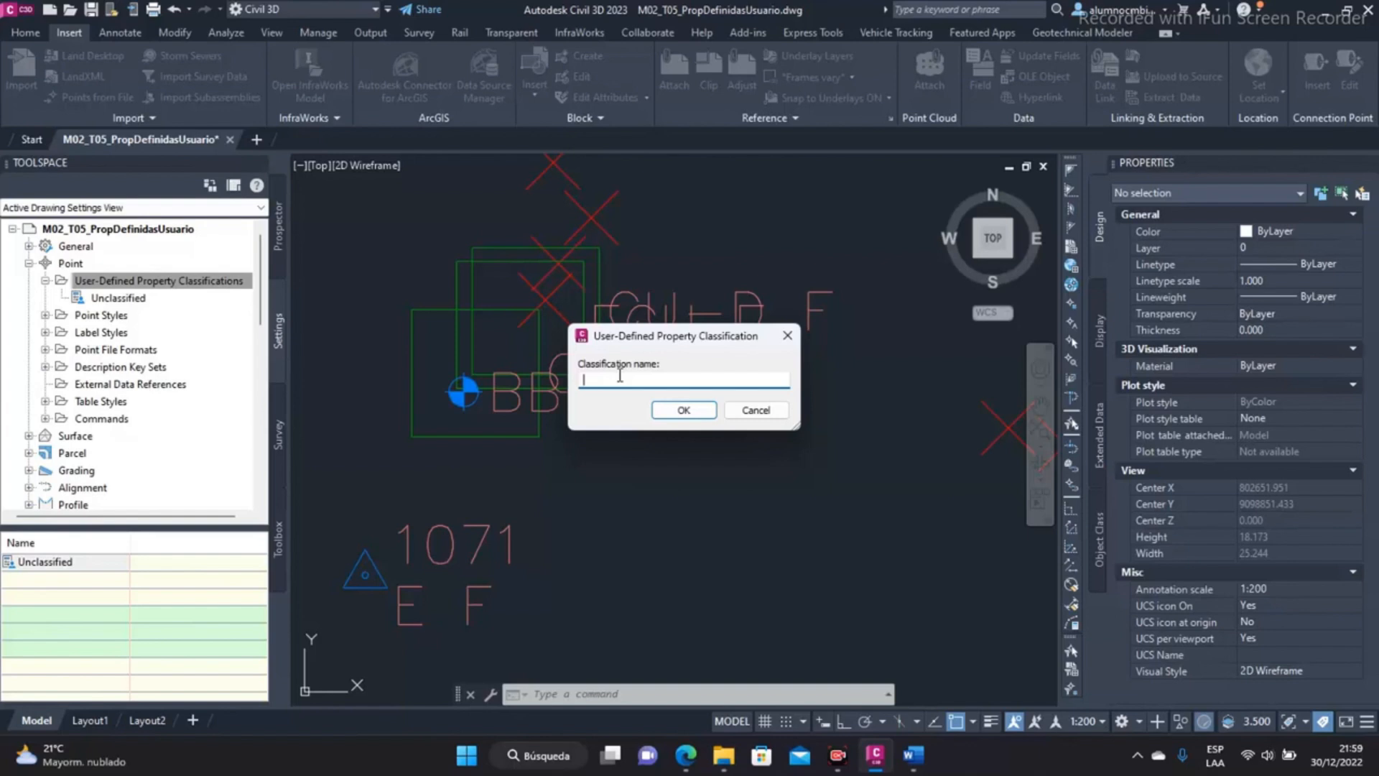
type("Propiedades_")
key("BackSpace")
key("BackSpace")
key("BackSpace")
key("BackSpace")
key("BackSpace")
key("BackSpace")
key("BackSpace")
key("BackSpace")
type("_Texto")
left_click(684, 410)
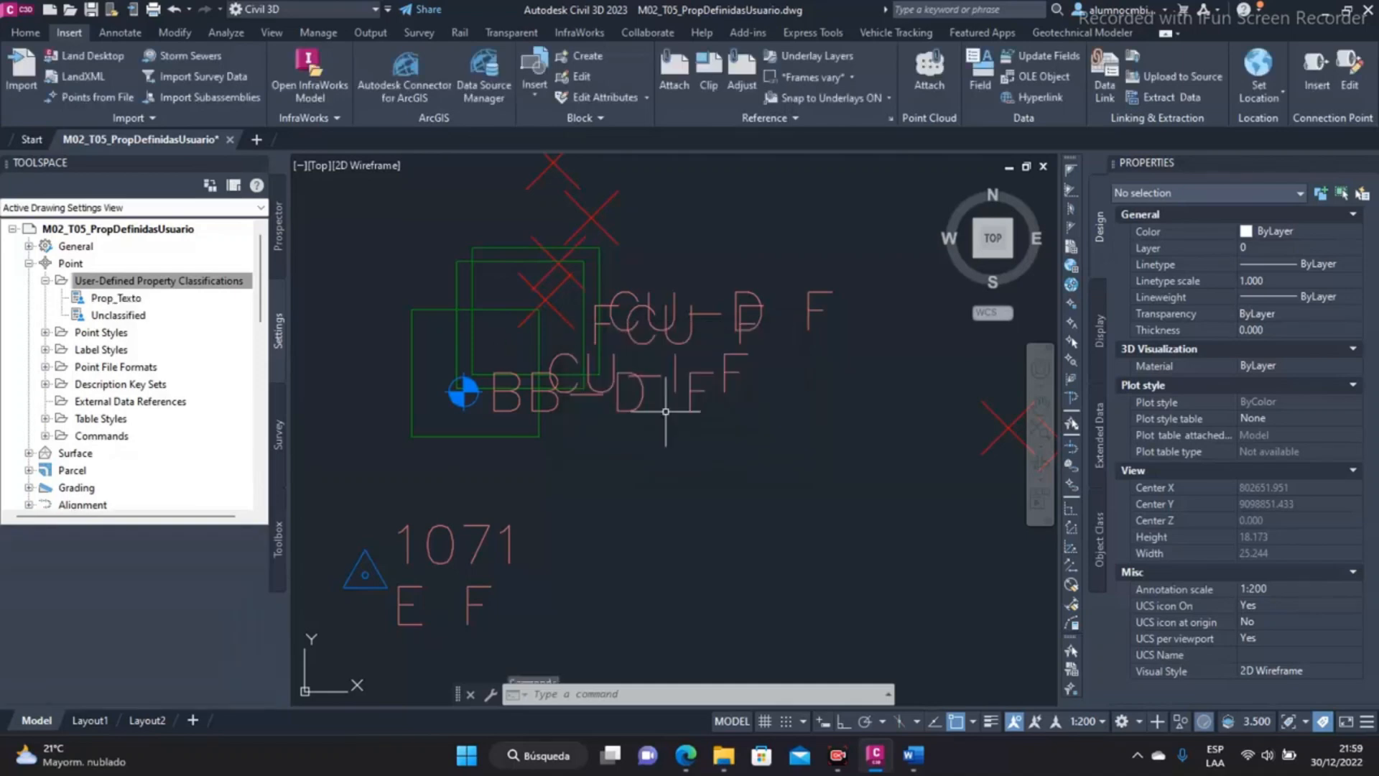
- Start a new user-defined property in the Prop_Texto classification and name it Topografo
left_click(128, 298)
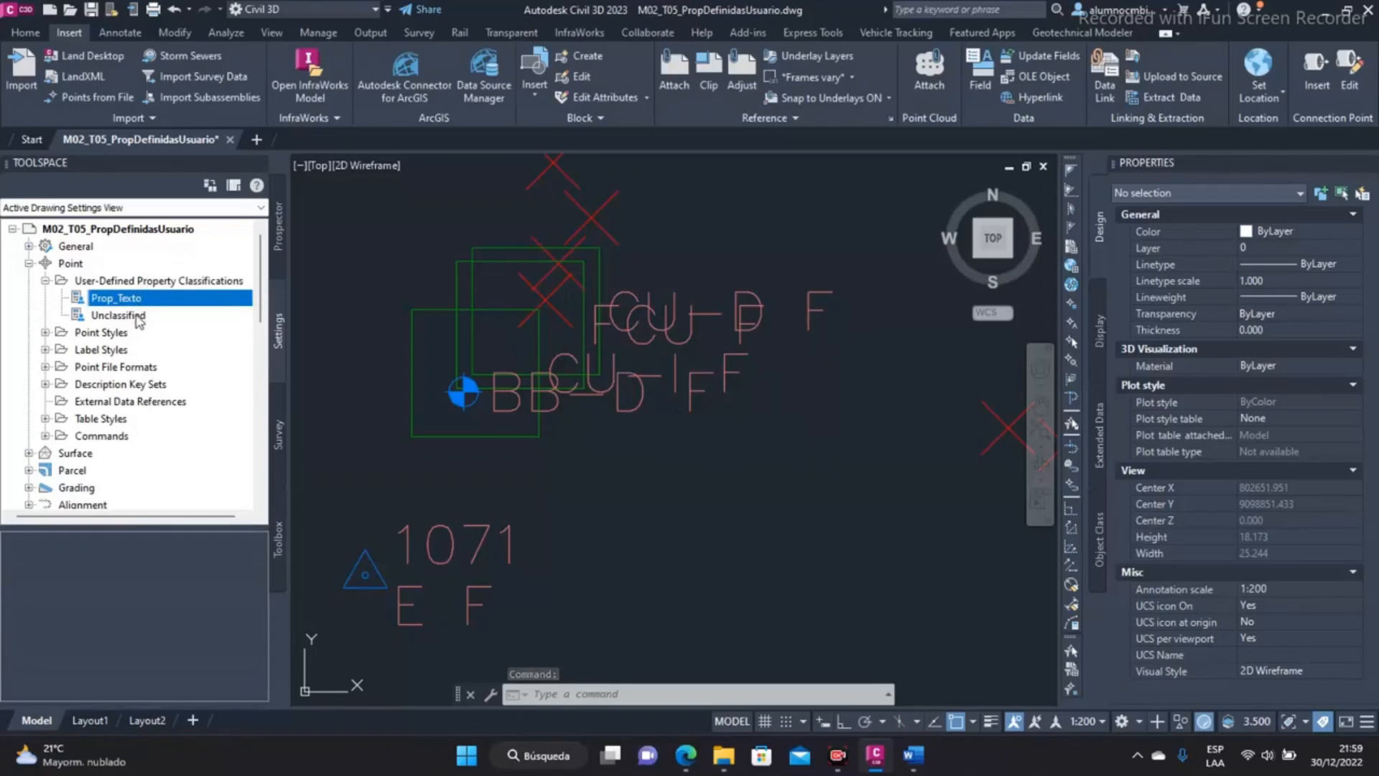
right_click(158, 299)
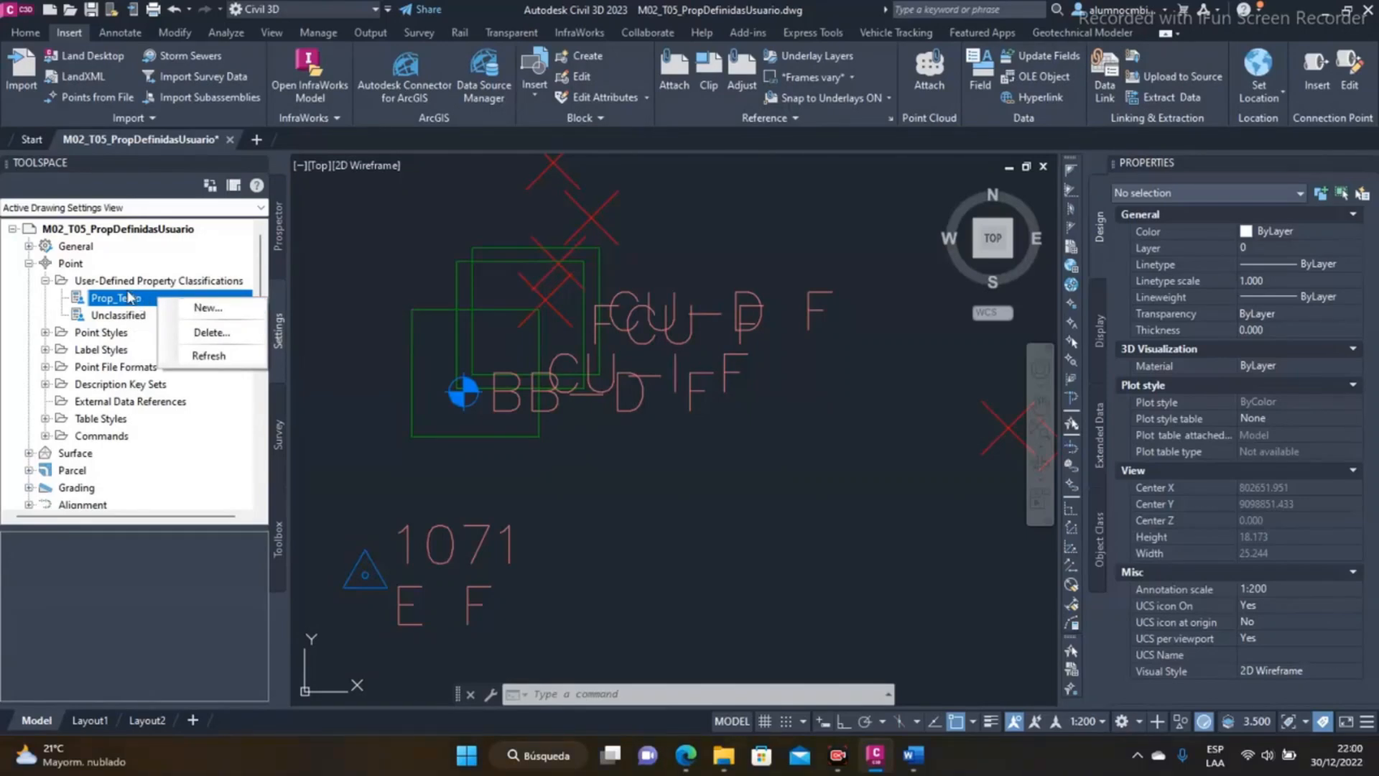
left_click(206, 308)
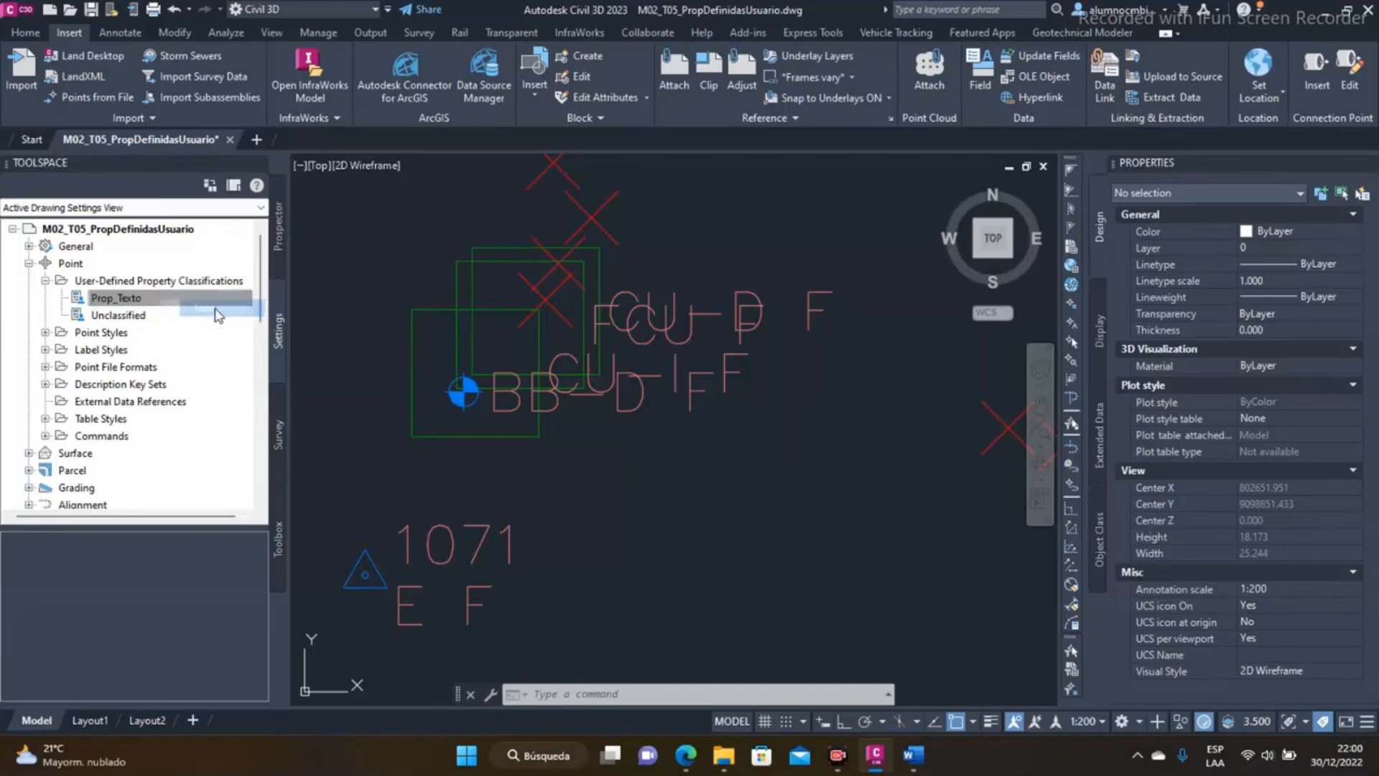
mouse_move(622, 110)
left_mouse_down()
mouse_move(664, 127)
mouse_move(577, 100)
mouse_move(609, 102)
mouse_move(595, 107)
left_mouse_up()
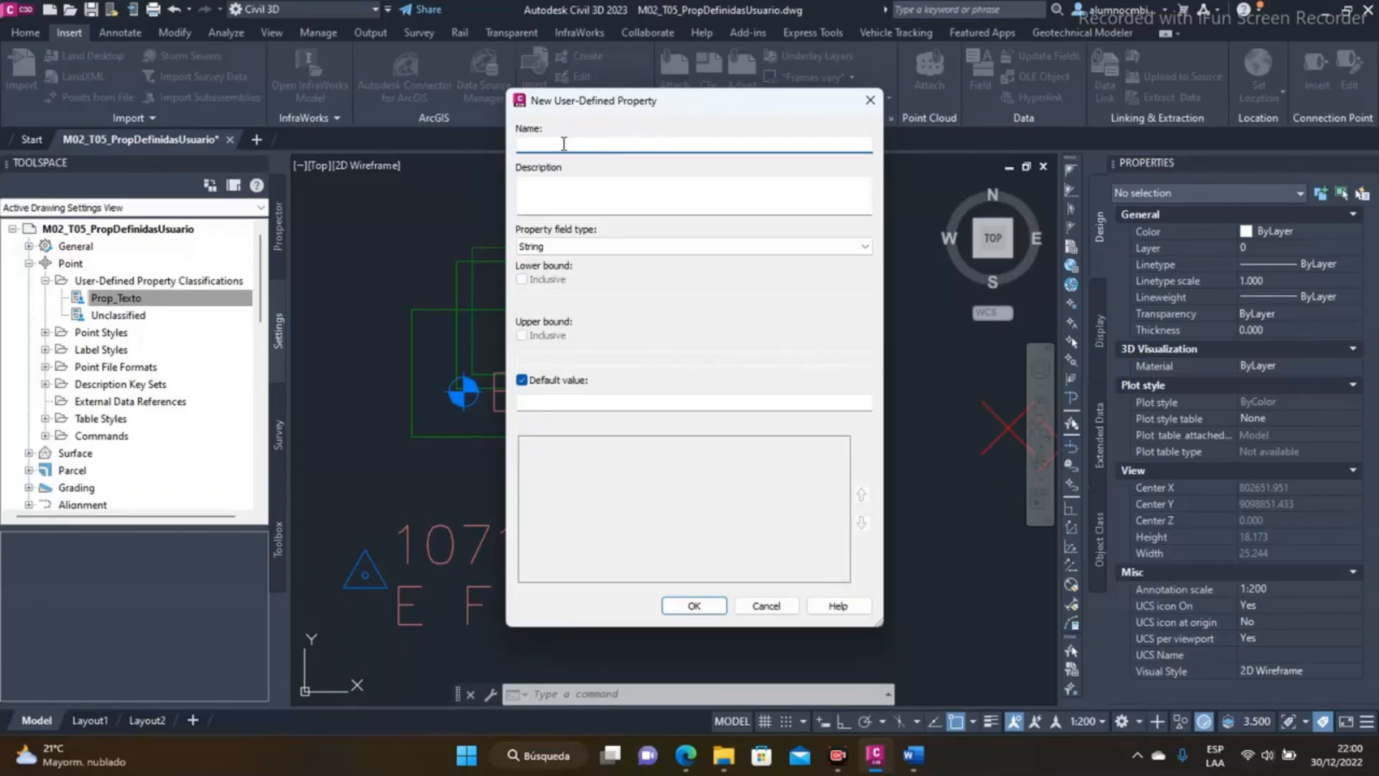
type("Topografo")
left_click_drag(577, 146, 394, 129)
left_click_drag(613, 106, 528, 119)
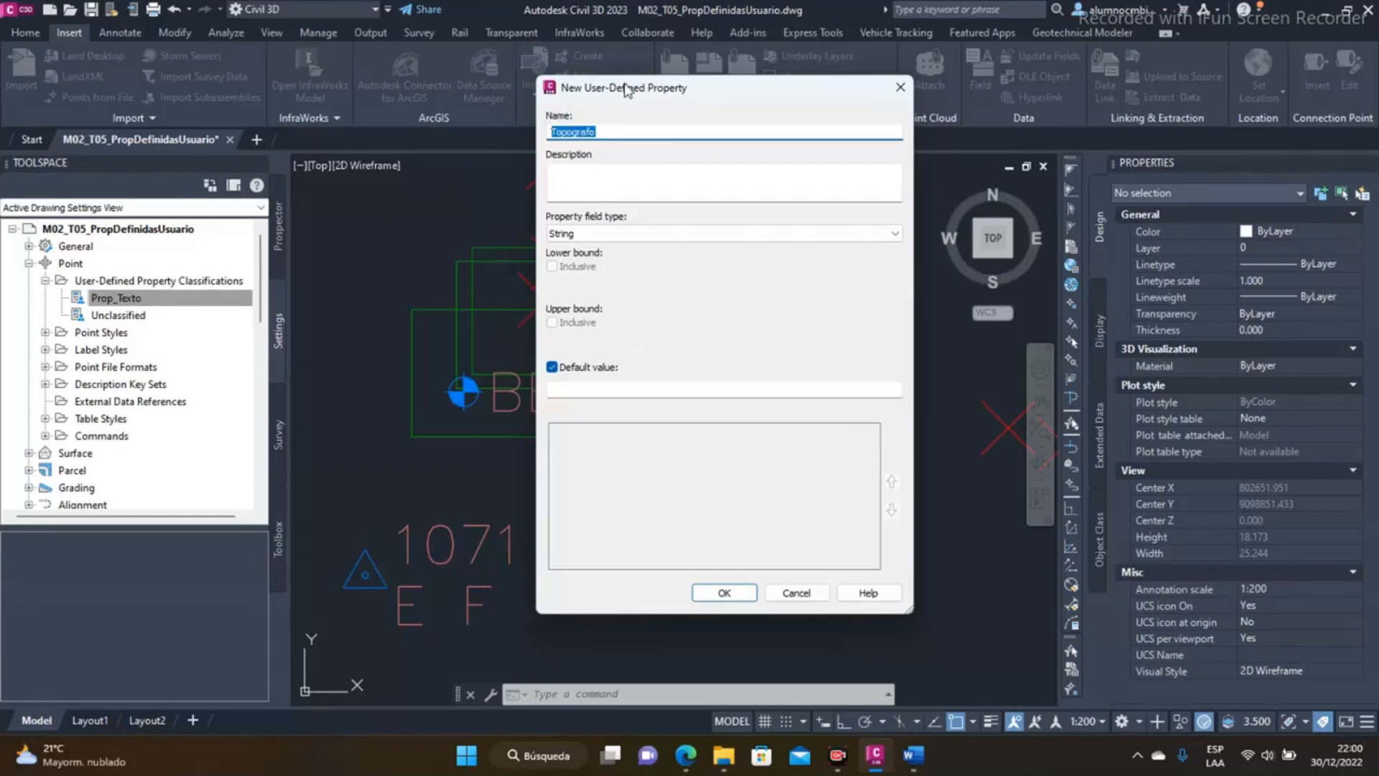
left_click_drag(627, 89, 633, 79)
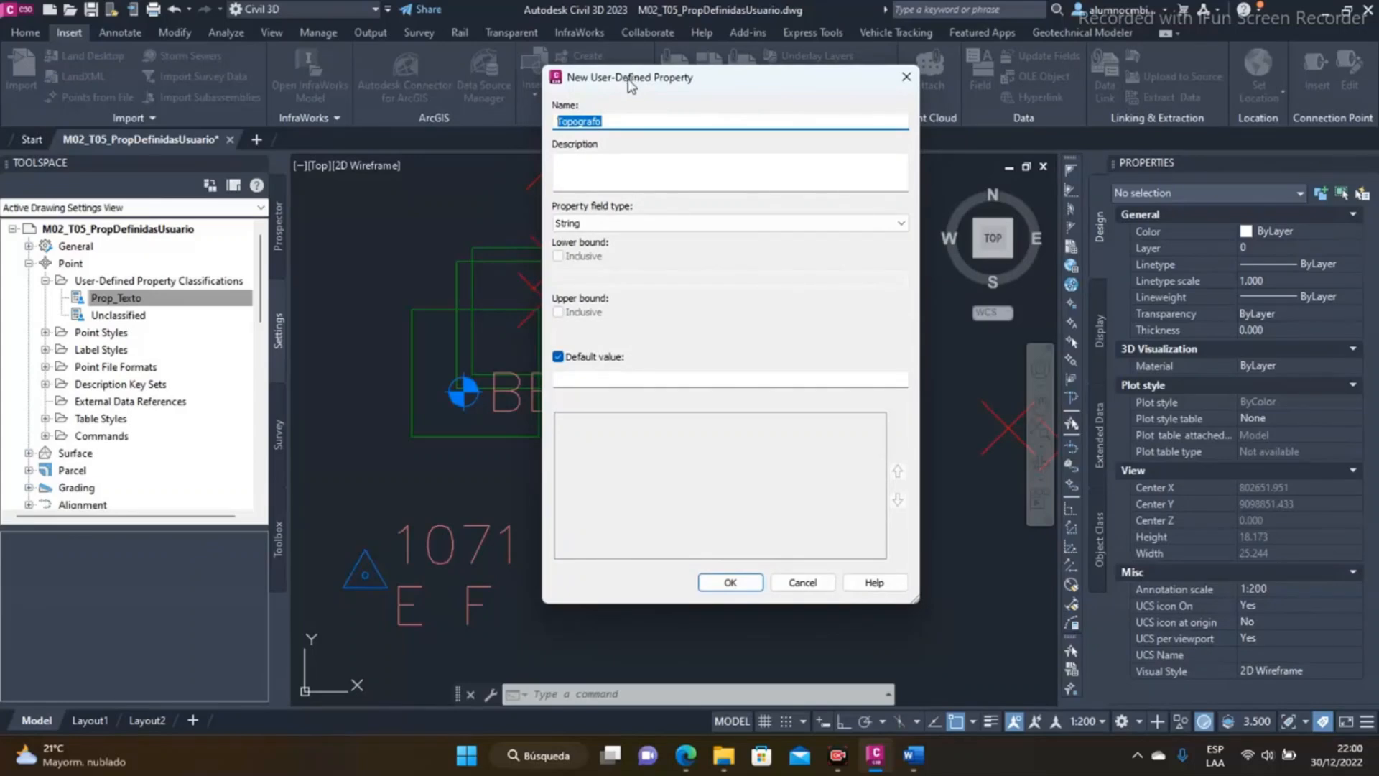
left_click_drag(574, 80, 714, 106)
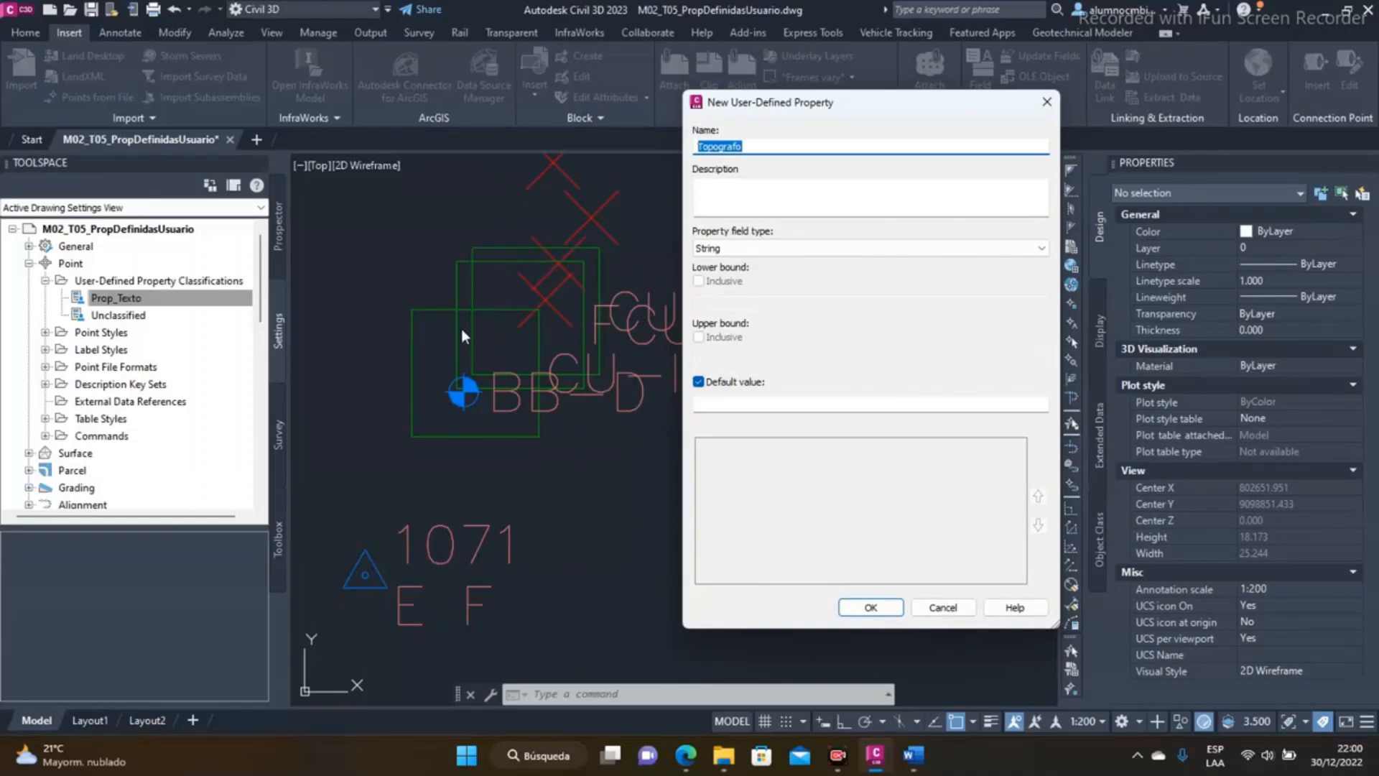
- Review the property field types for Topografo, try Elevation, and set the type back to String
left_click(748, 248)
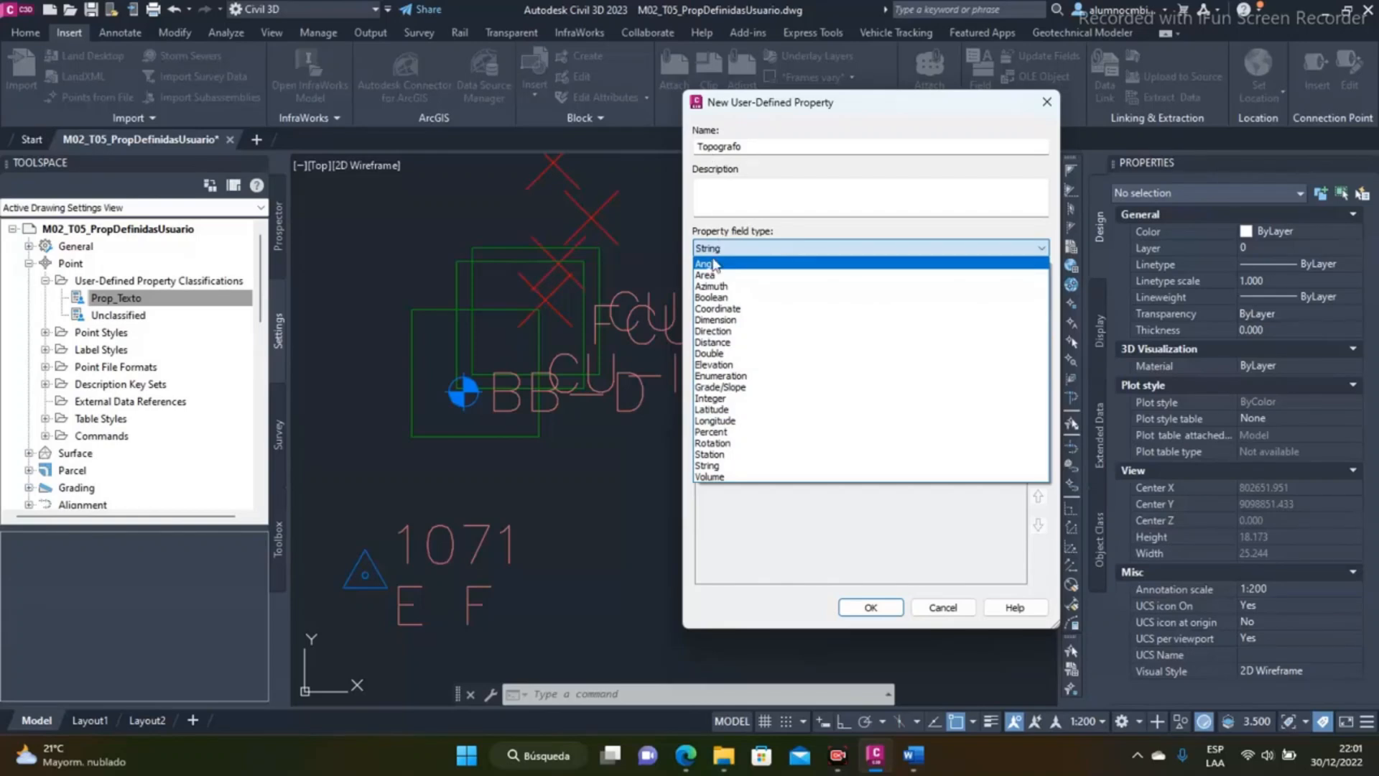
left_click(708, 467)
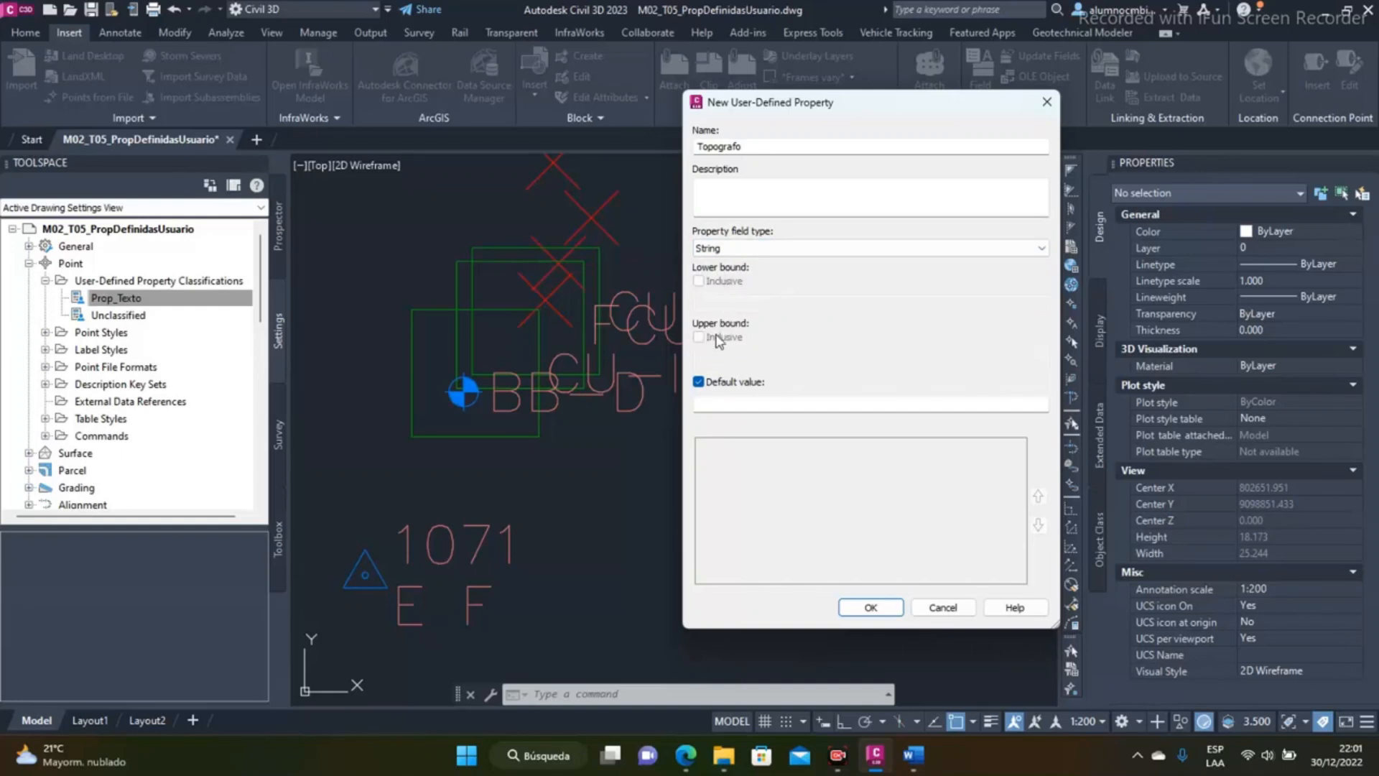
left_click(738, 251)
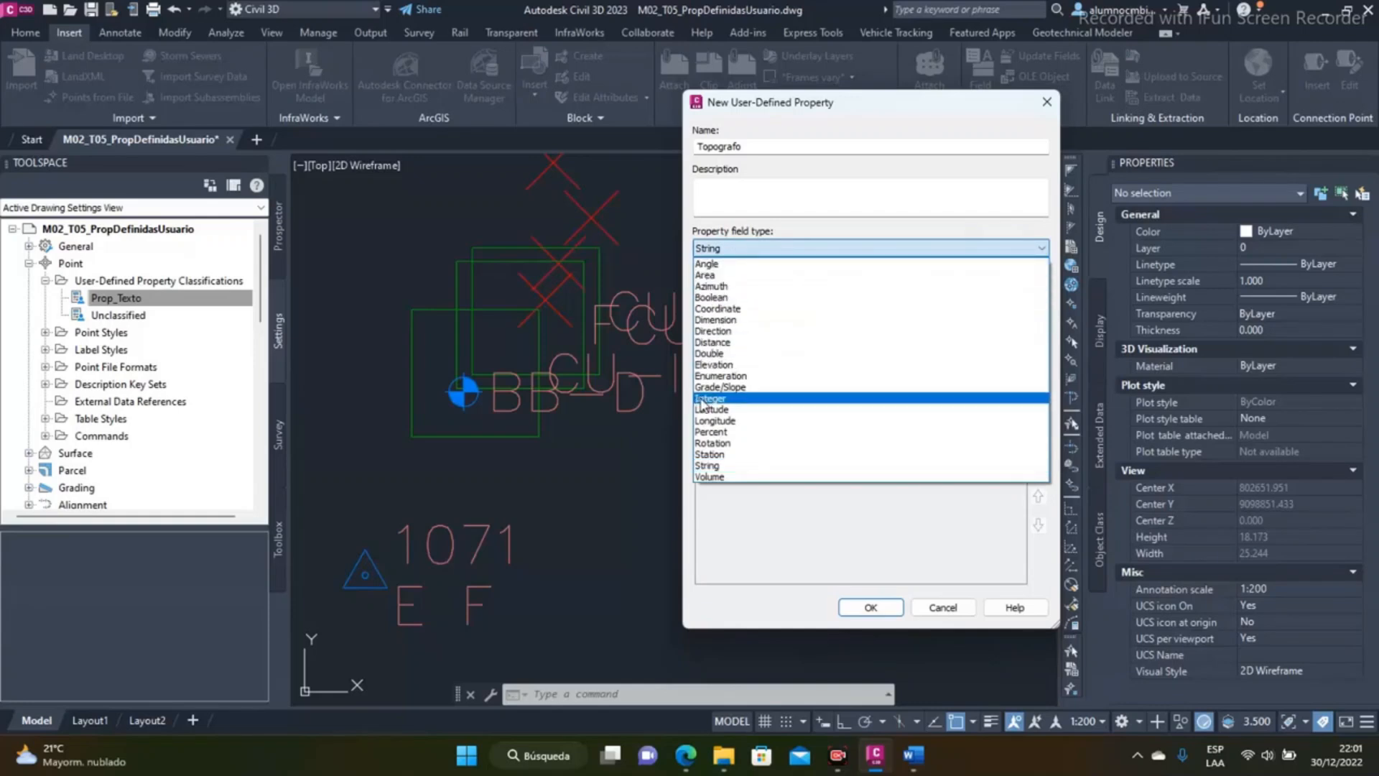
left_click(711, 364)
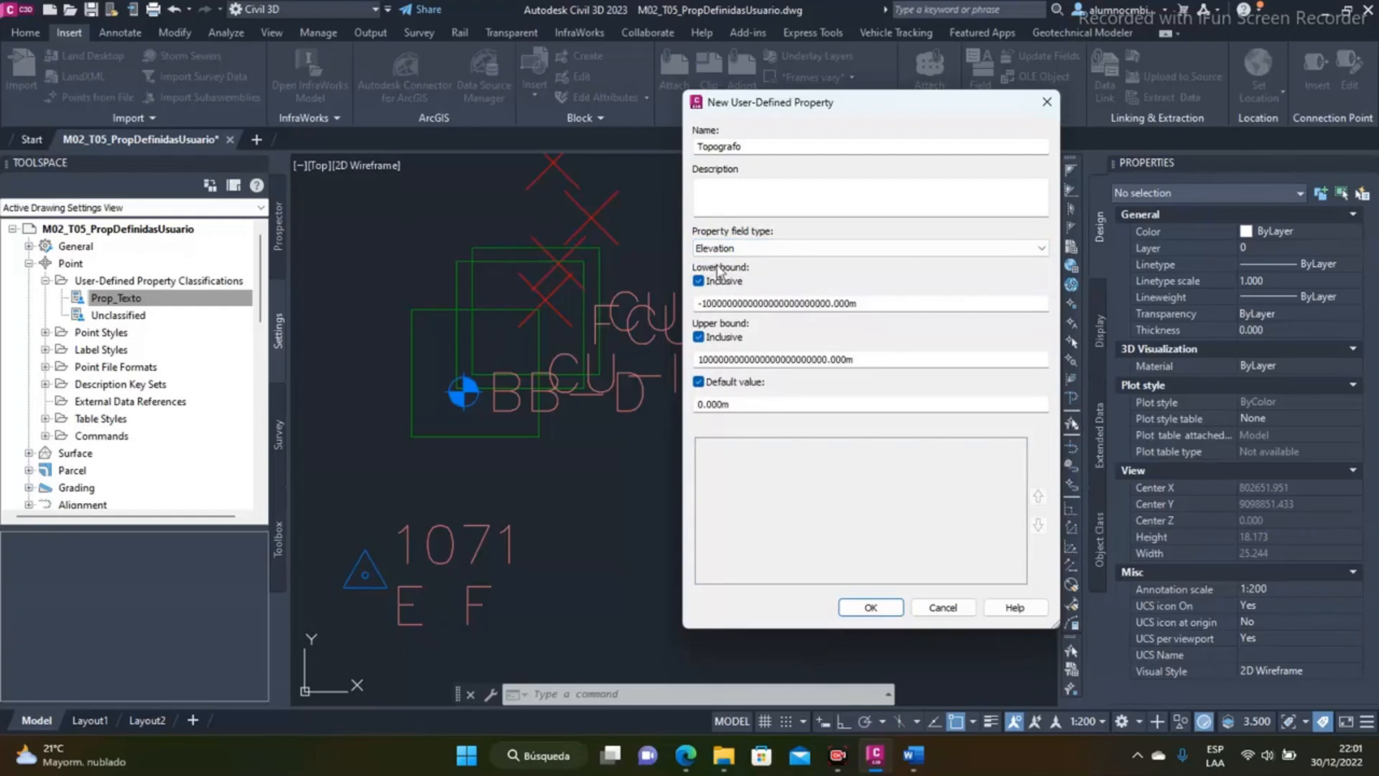
left_click(729, 248)
left_click(725, 465)
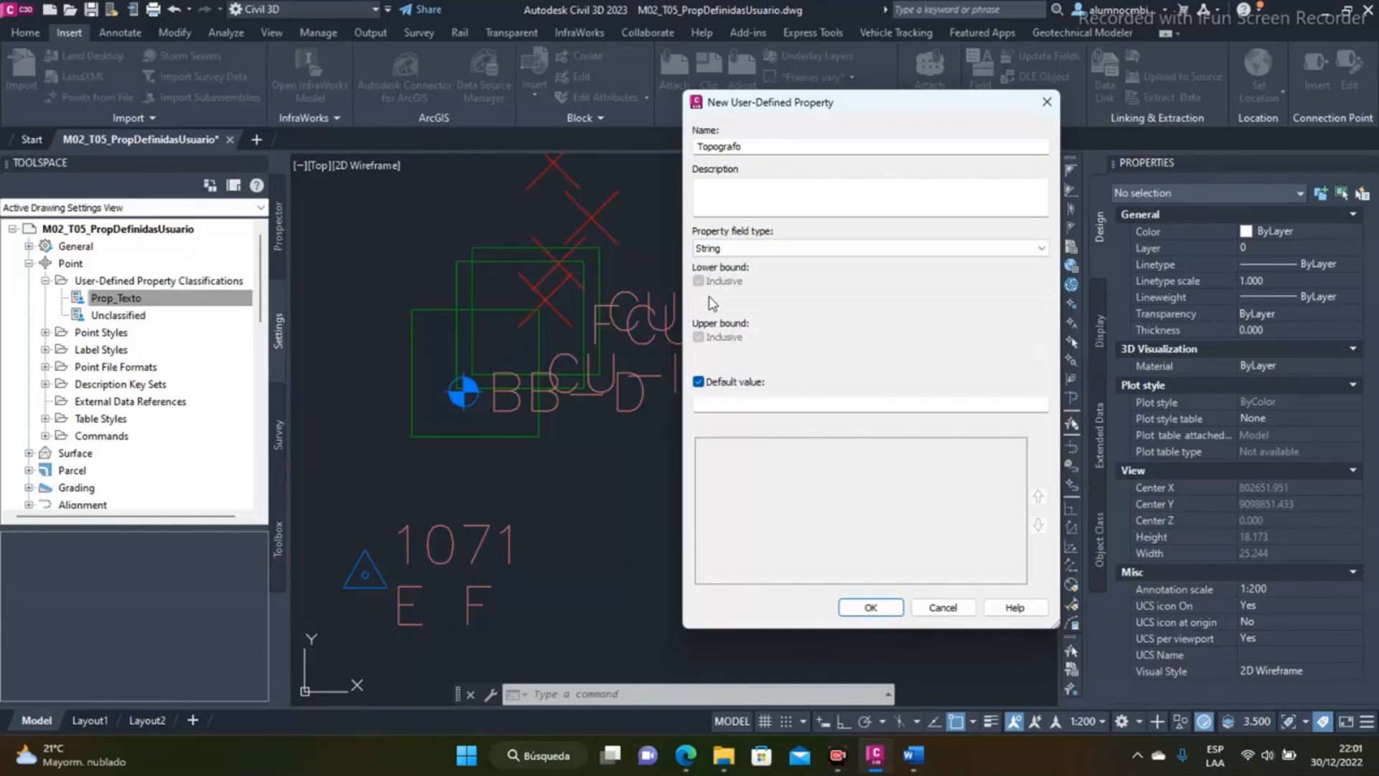
- Set the Topografo property's default value to top, save the property, and widen the Name column of the property list
left_click(722, 405)
left_click_drag(817, 104, 871, 104)
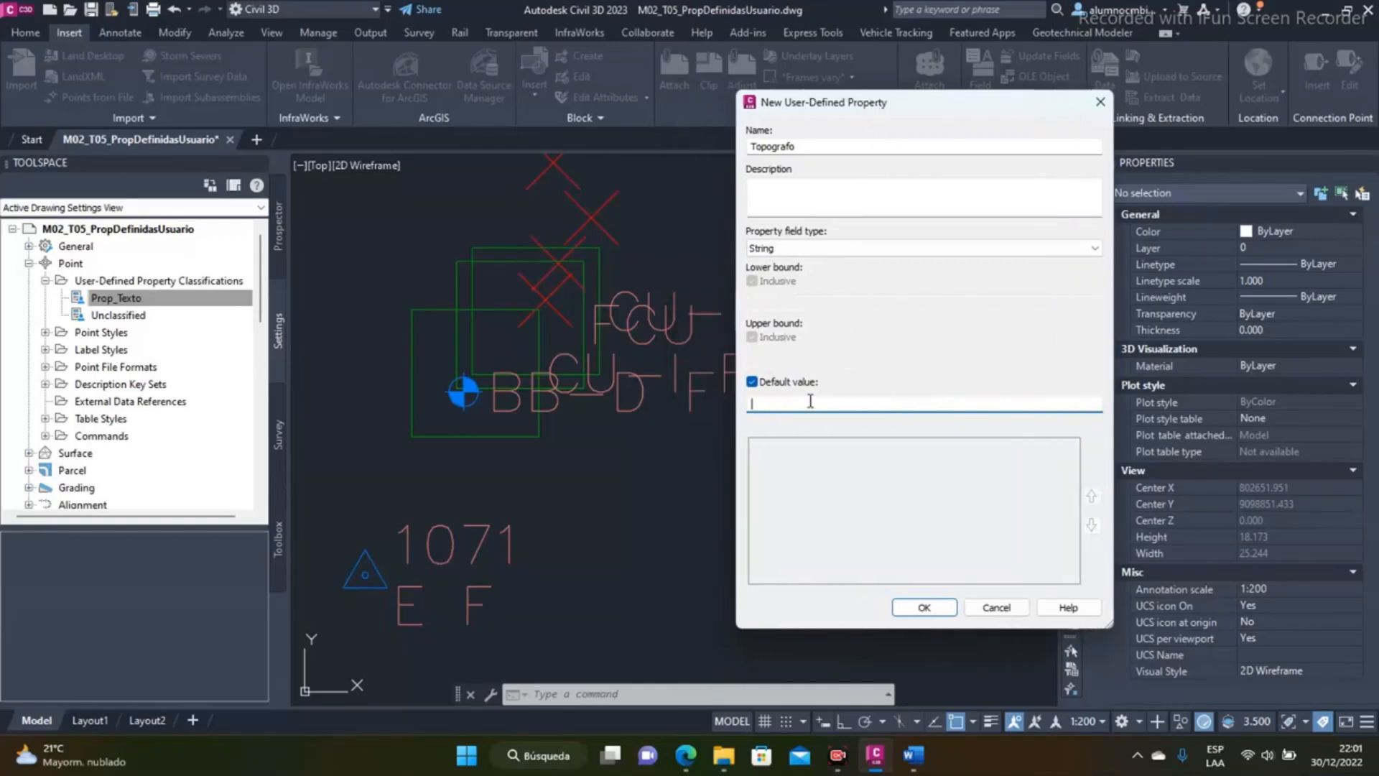
type("top")
left_click_drag(773, 401, 708, 394)
left_click(775, 403)
left_click_drag(776, 403, 738, 409)
left_click_drag(826, 143, 732, 145)
left_click(778, 404)
left_click_drag(778, 404, 744, 410)
left_click(922, 607)
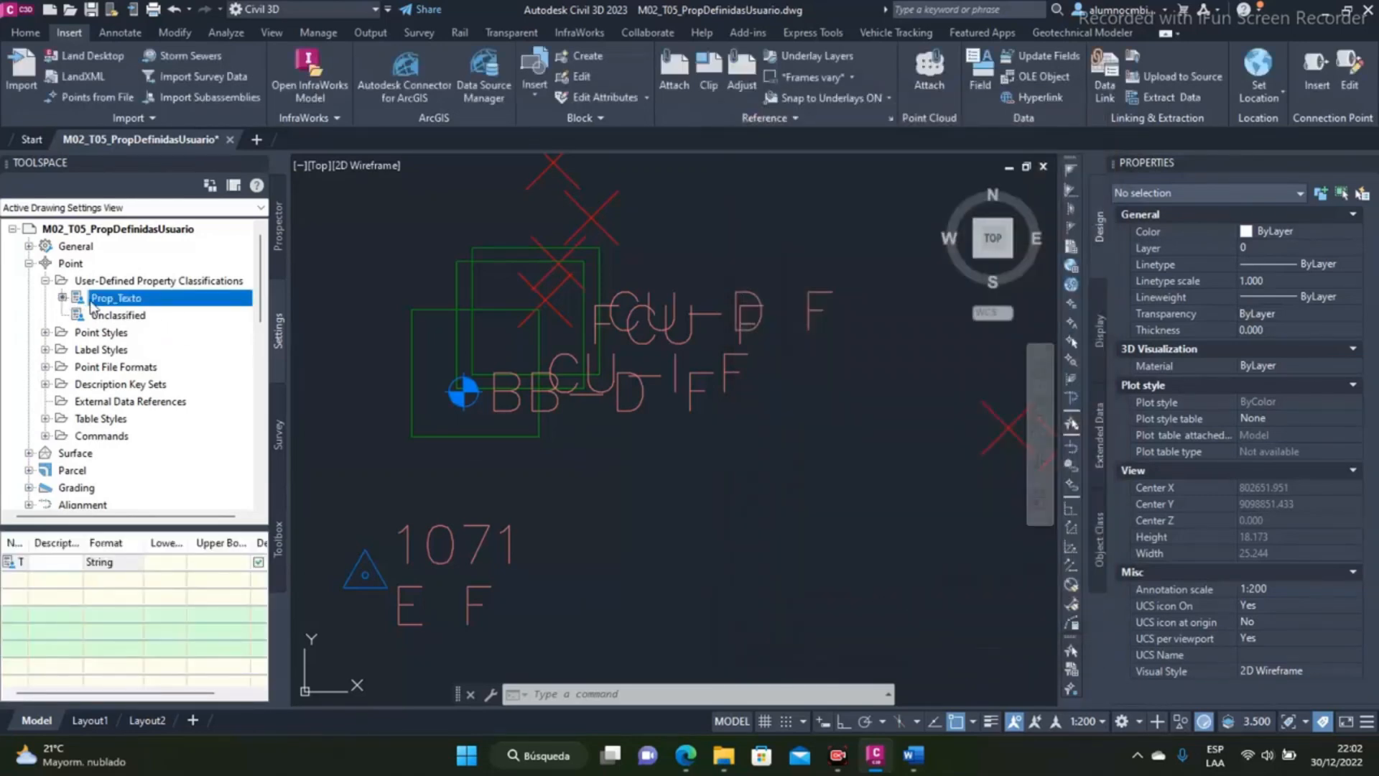
left_click_drag(29, 542, 82, 542)
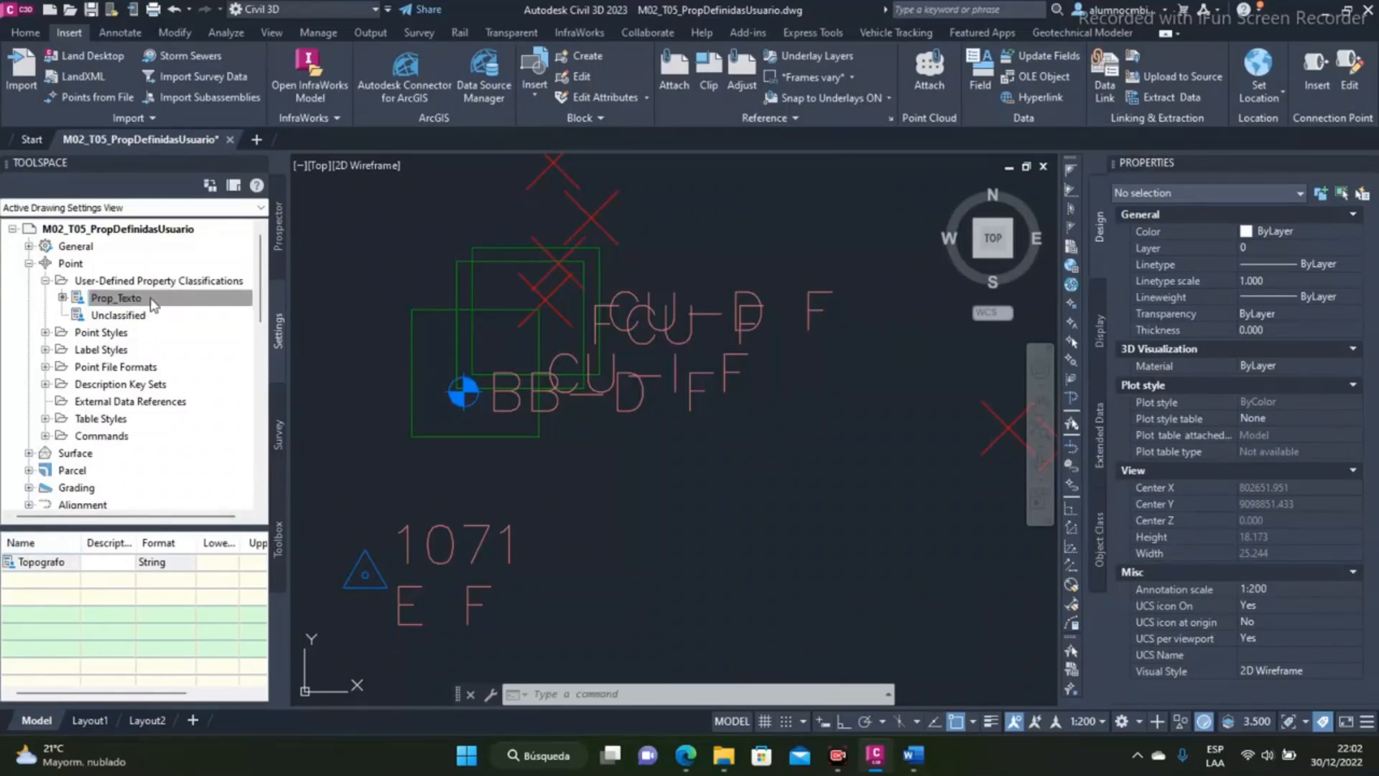
- Add a second String property named Estado with default value Est to the Prop_Texto classification
left_click(118, 298)
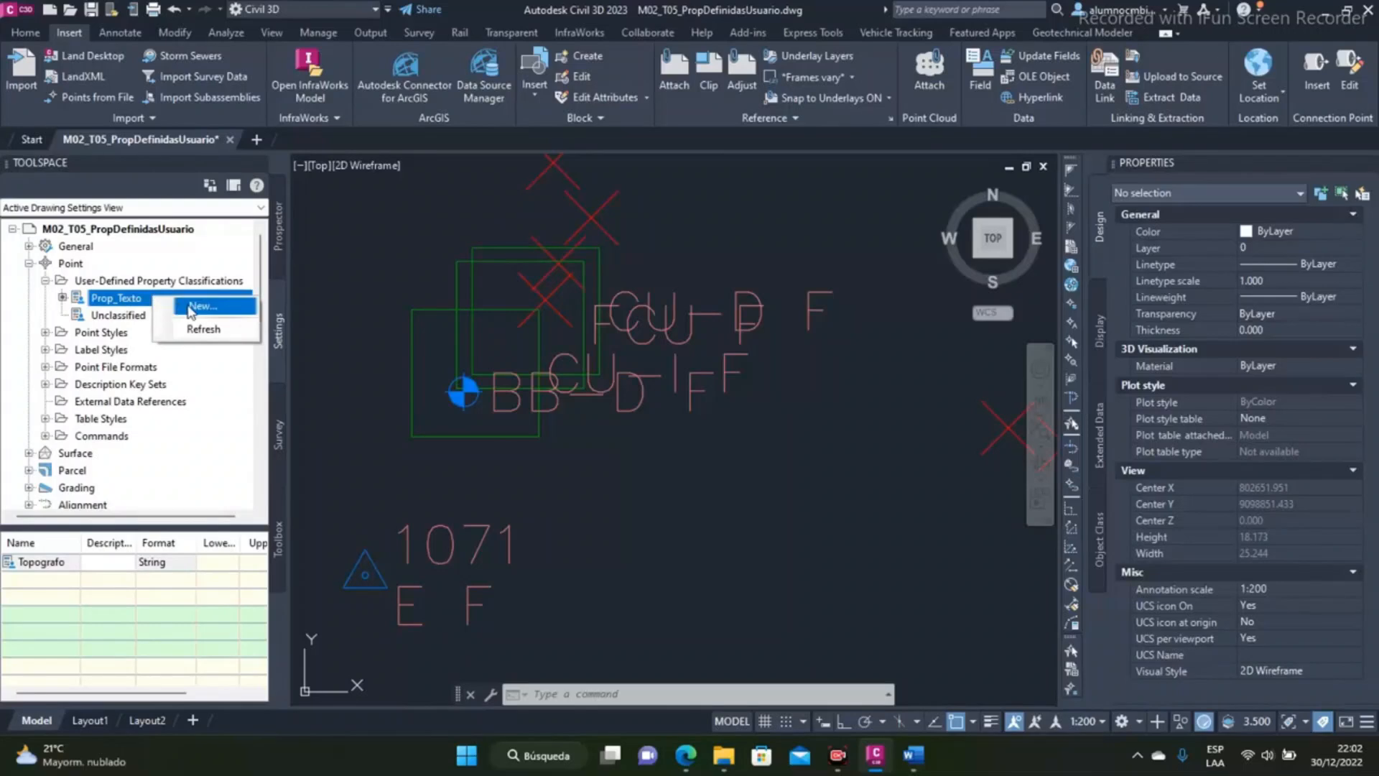
left_click(202, 305)
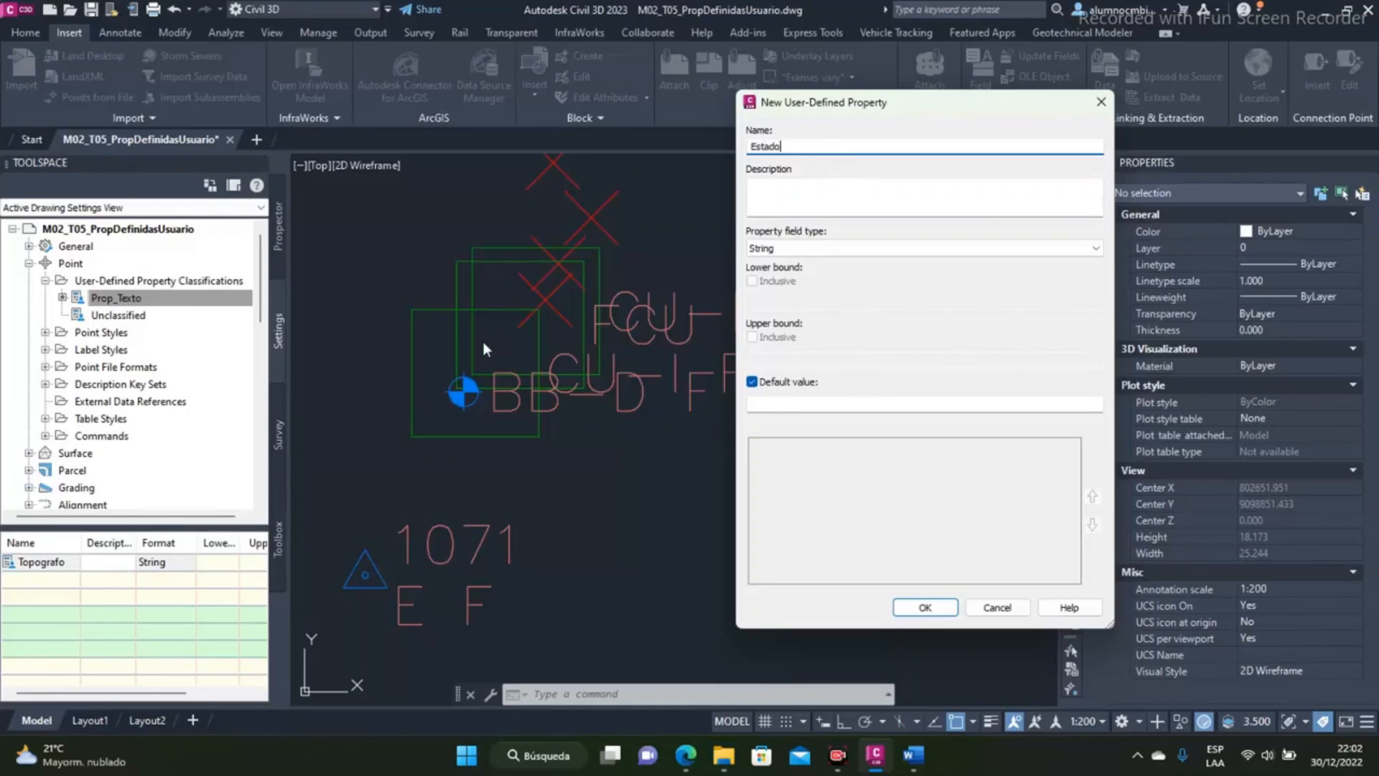
left_click_drag(787, 147, 751, 147)
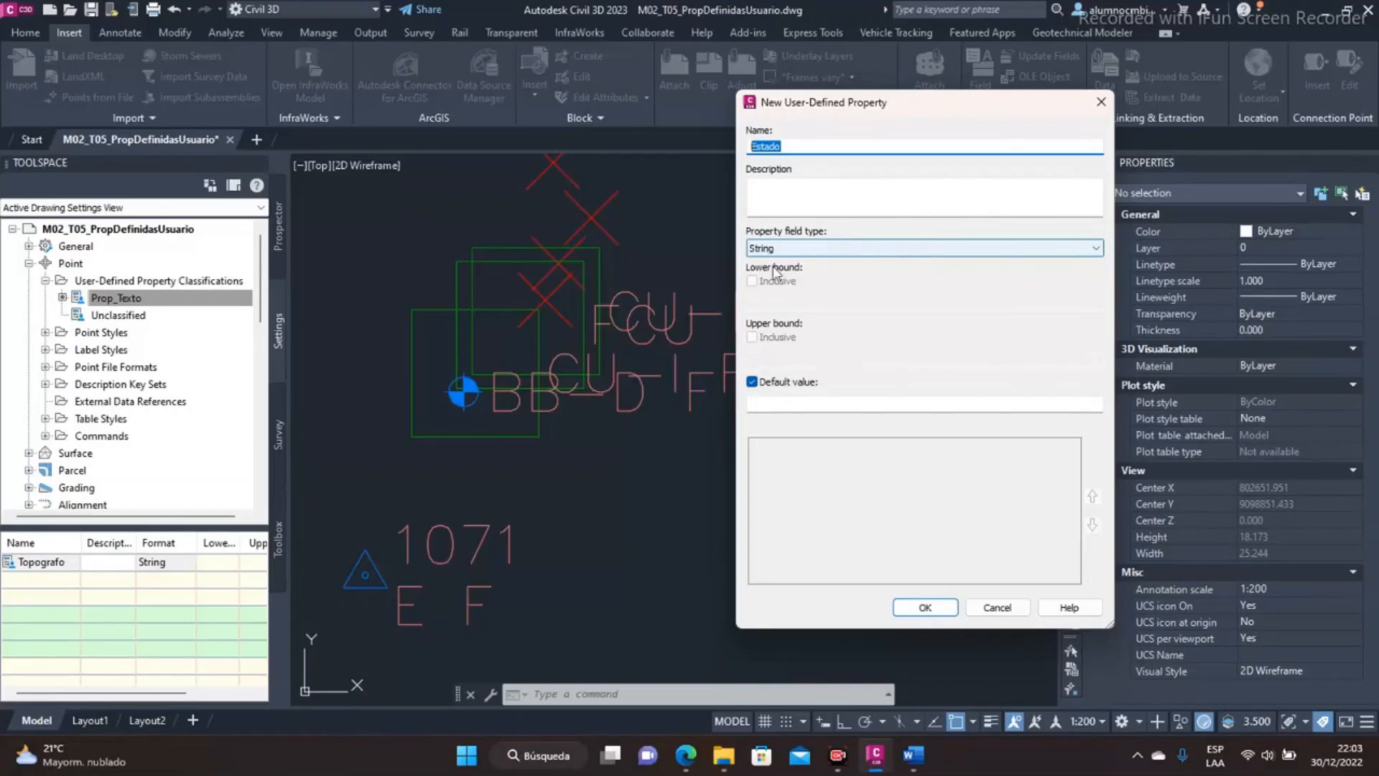
left_click(790, 405)
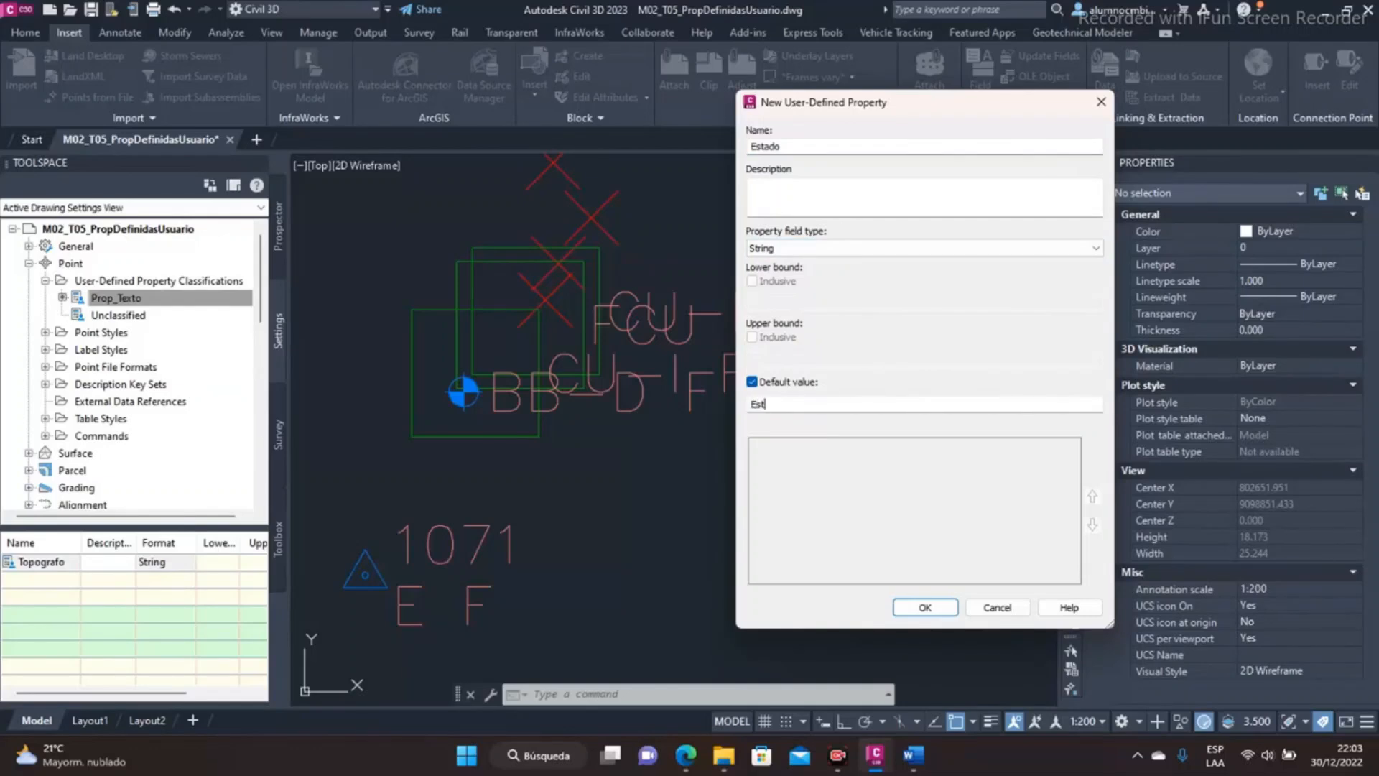
left_click(909, 609)
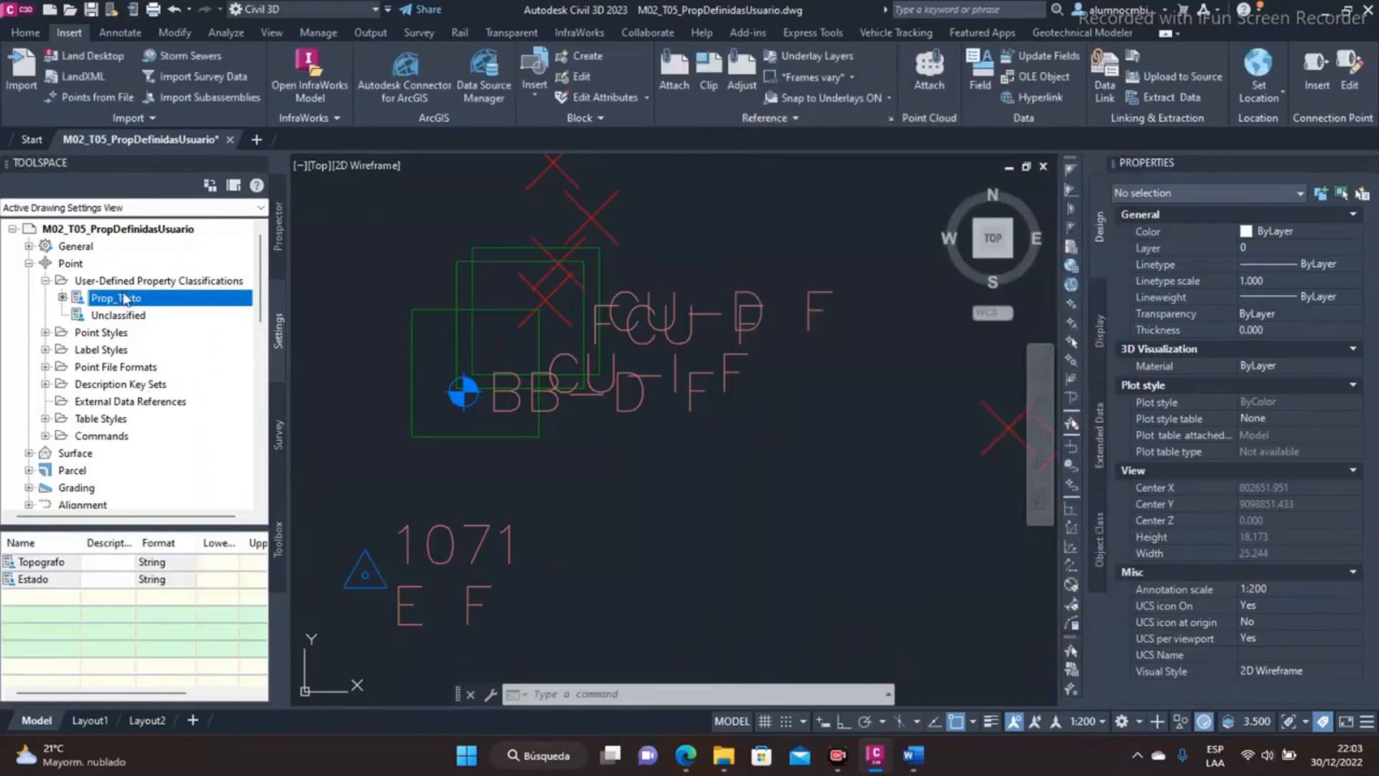
left_click(68, 565)
left_click(59, 583)
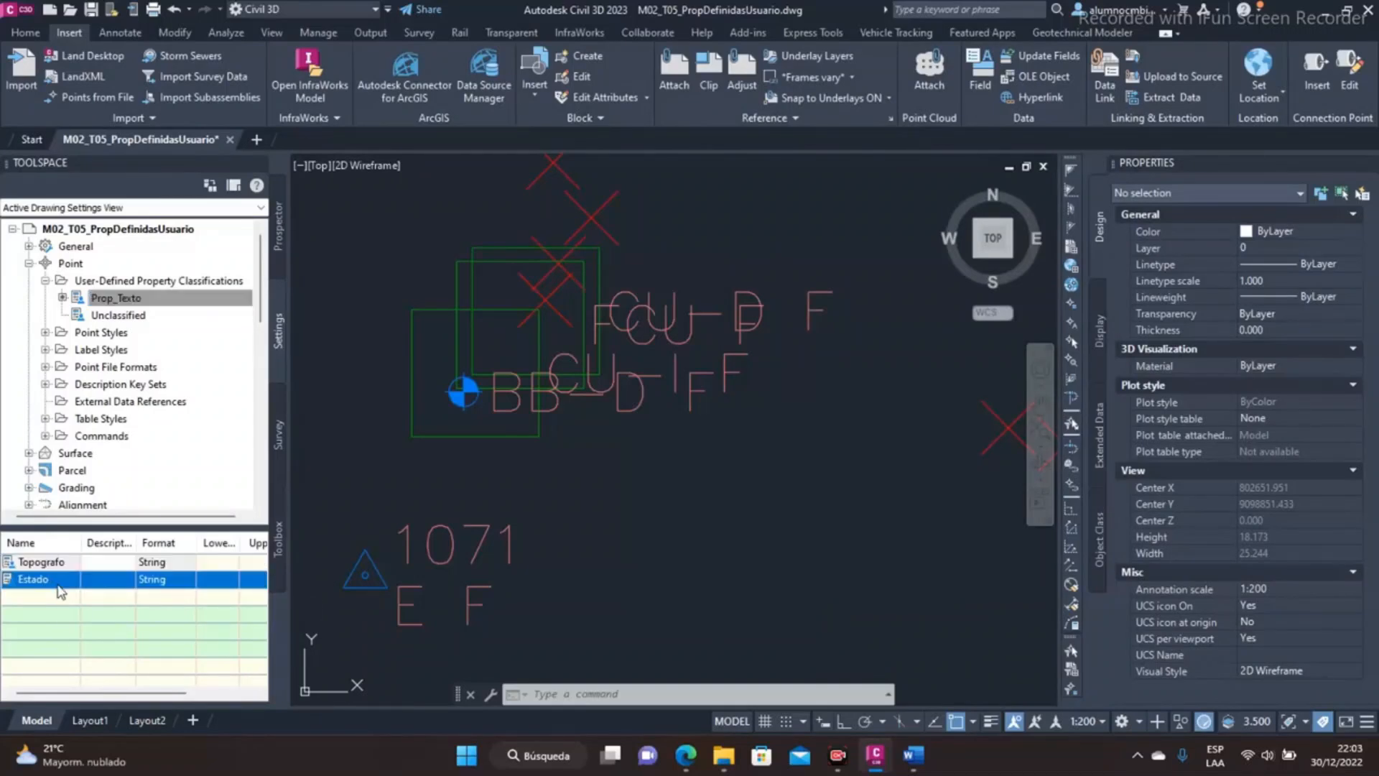
- Open the point table for the BB-D F point and widen the Estado column and the table to view the user-defined fields
left_click(463, 391)
left_click(248, 85)
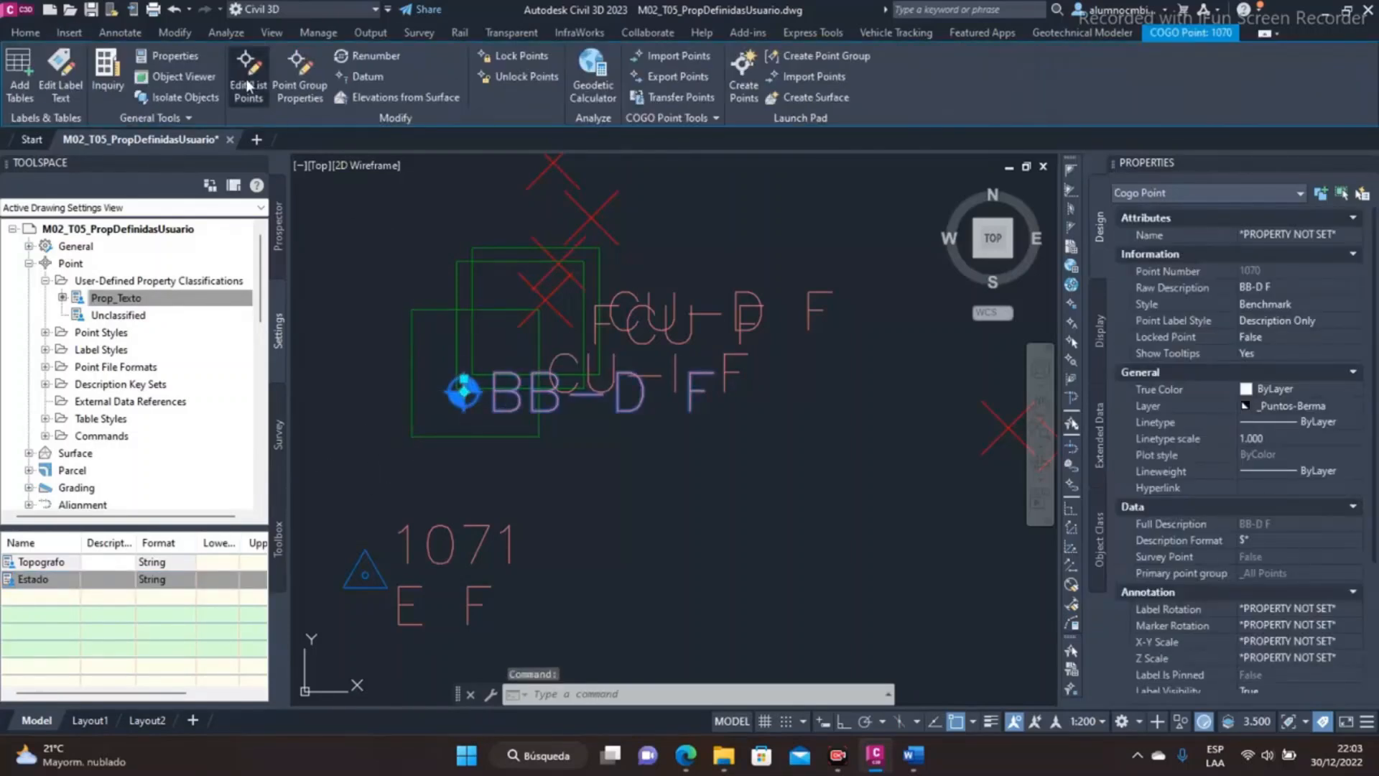
left_click_drag(523, 400, 1011, 417)
left_click(1011, 429)
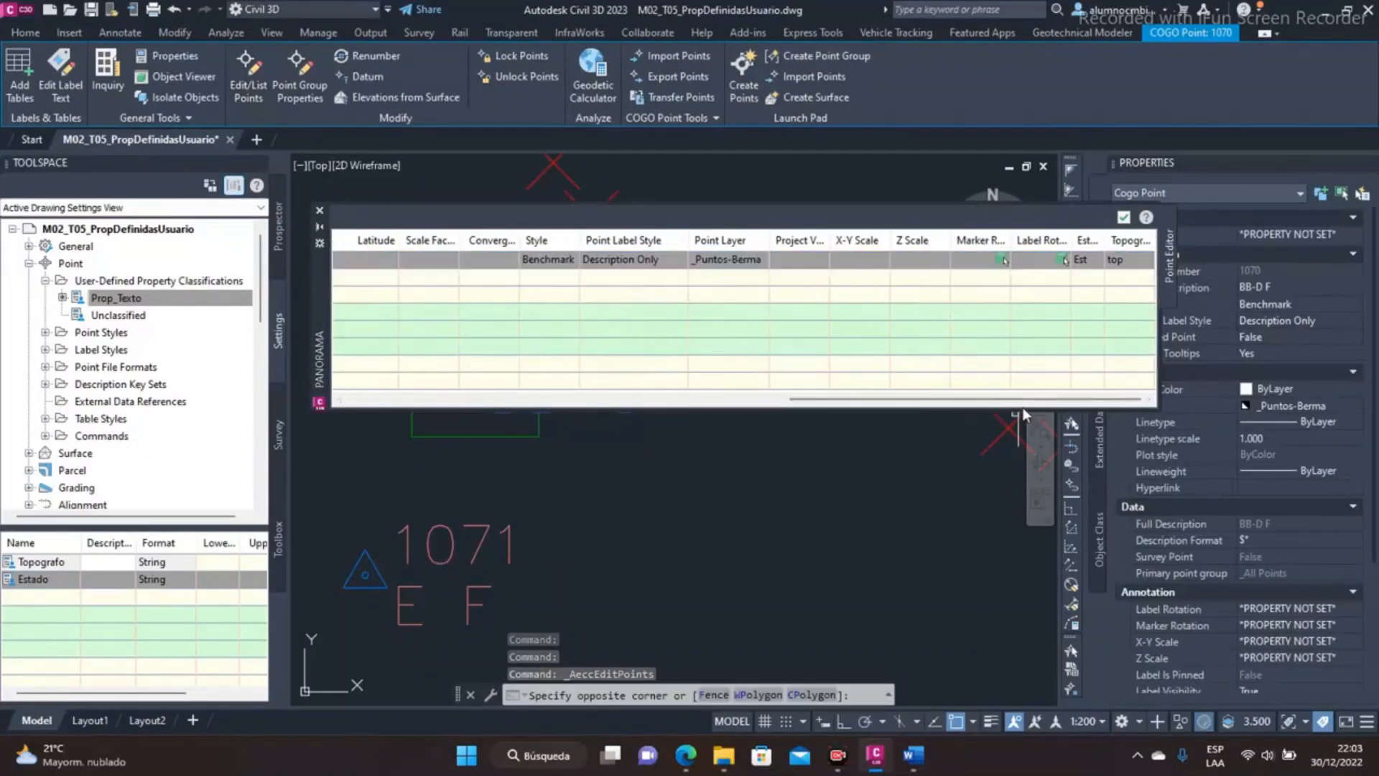
left_click(1011, 415)
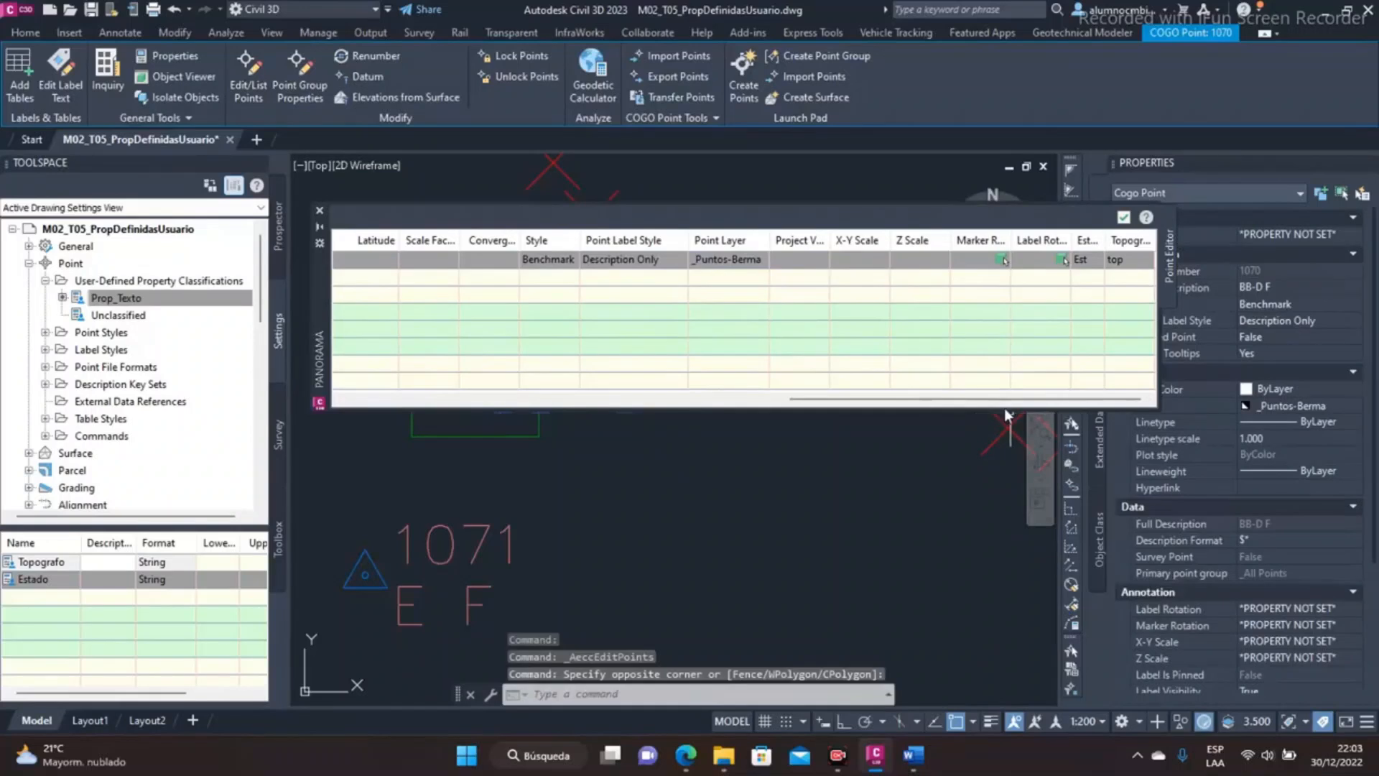
left_click(1010, 403)
left_click_drag(1105, 238, 1131, 239)
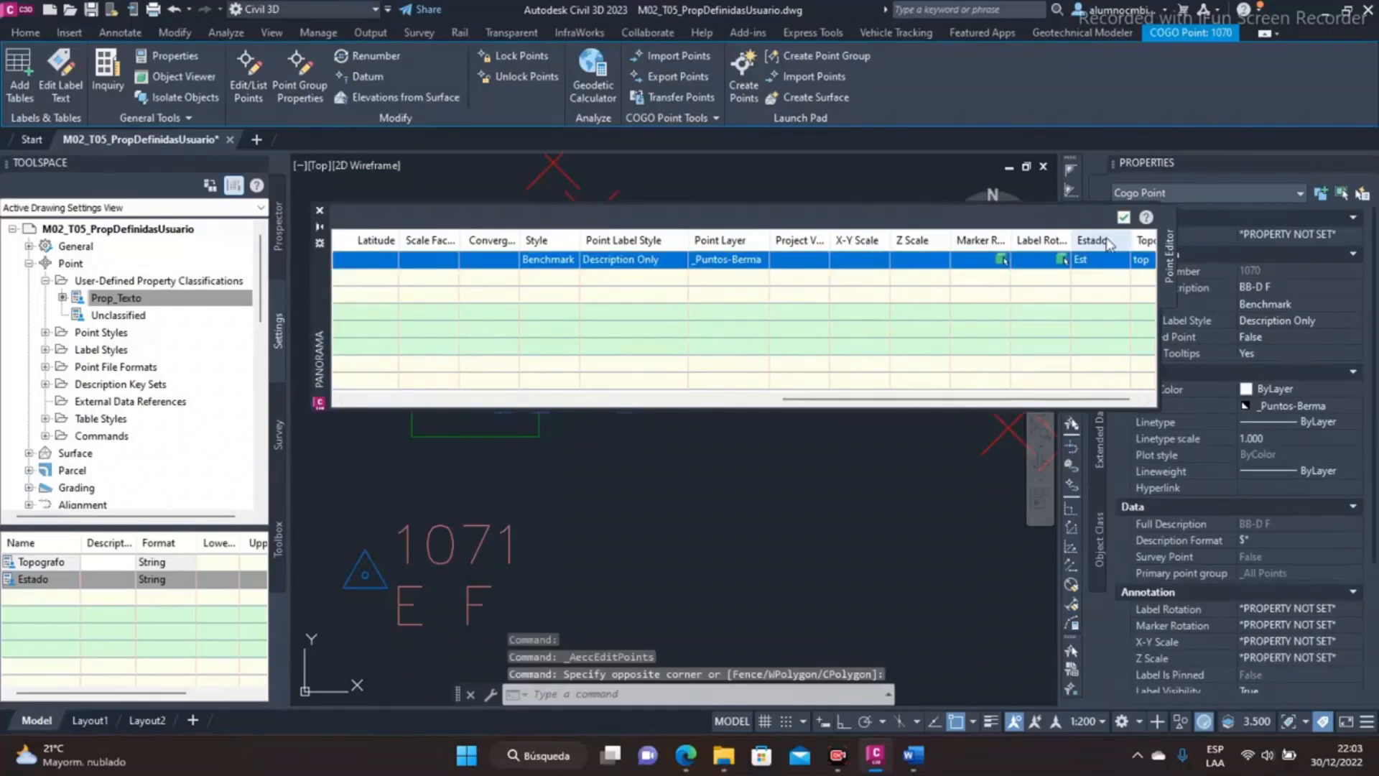
left_click_drag(1024, 400, 1092, 404)
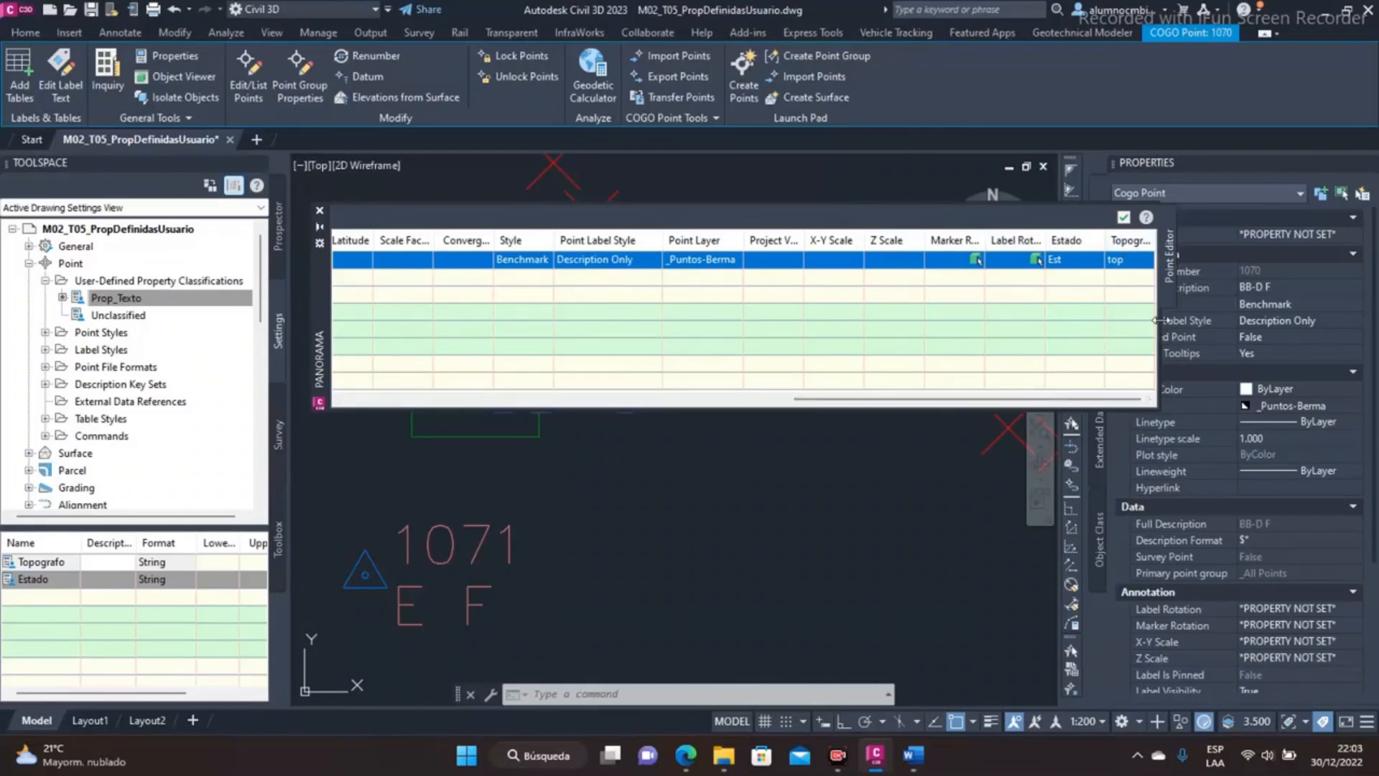
left_click_drag(1156, 320, 1225, 320)
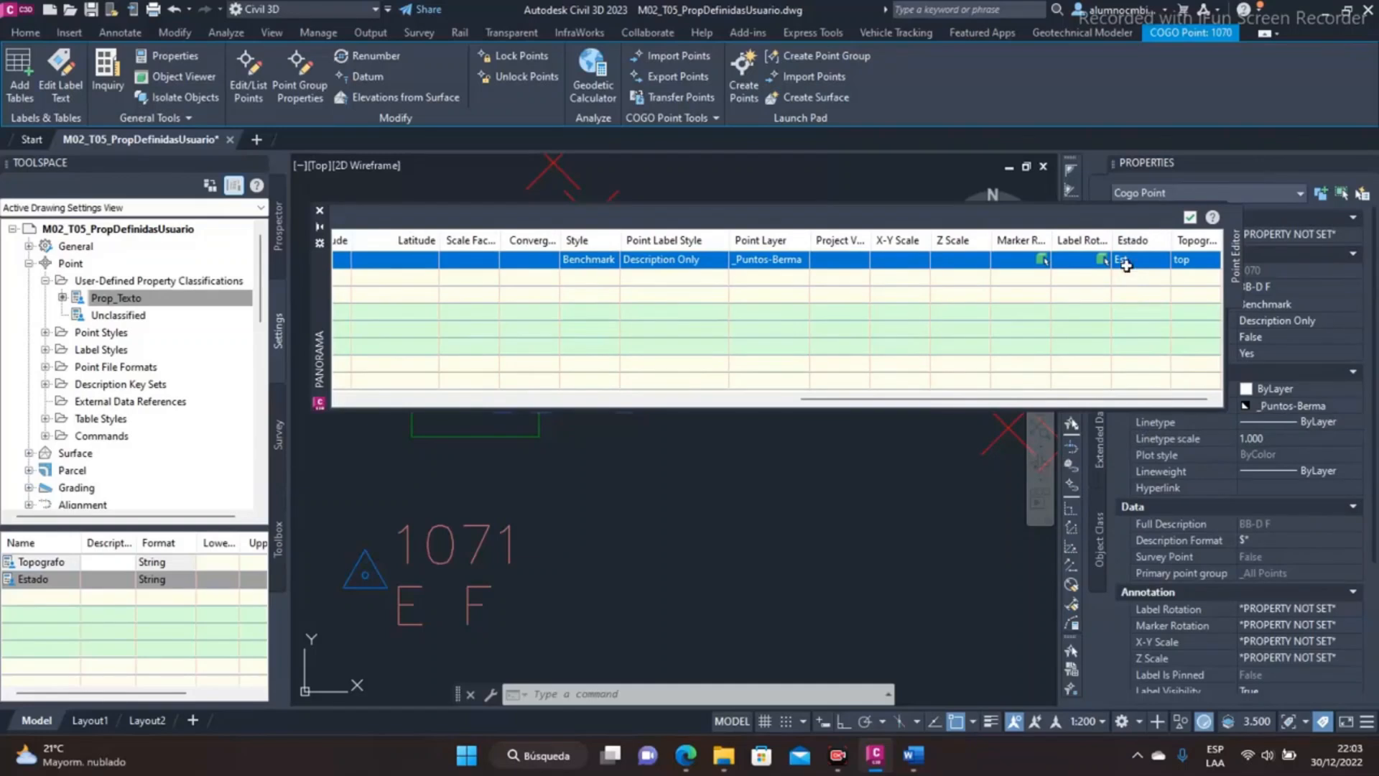
- Enter the surveyor's first name as the Topografo value of the BB-D F point in the point table
double_click(1145, 261)
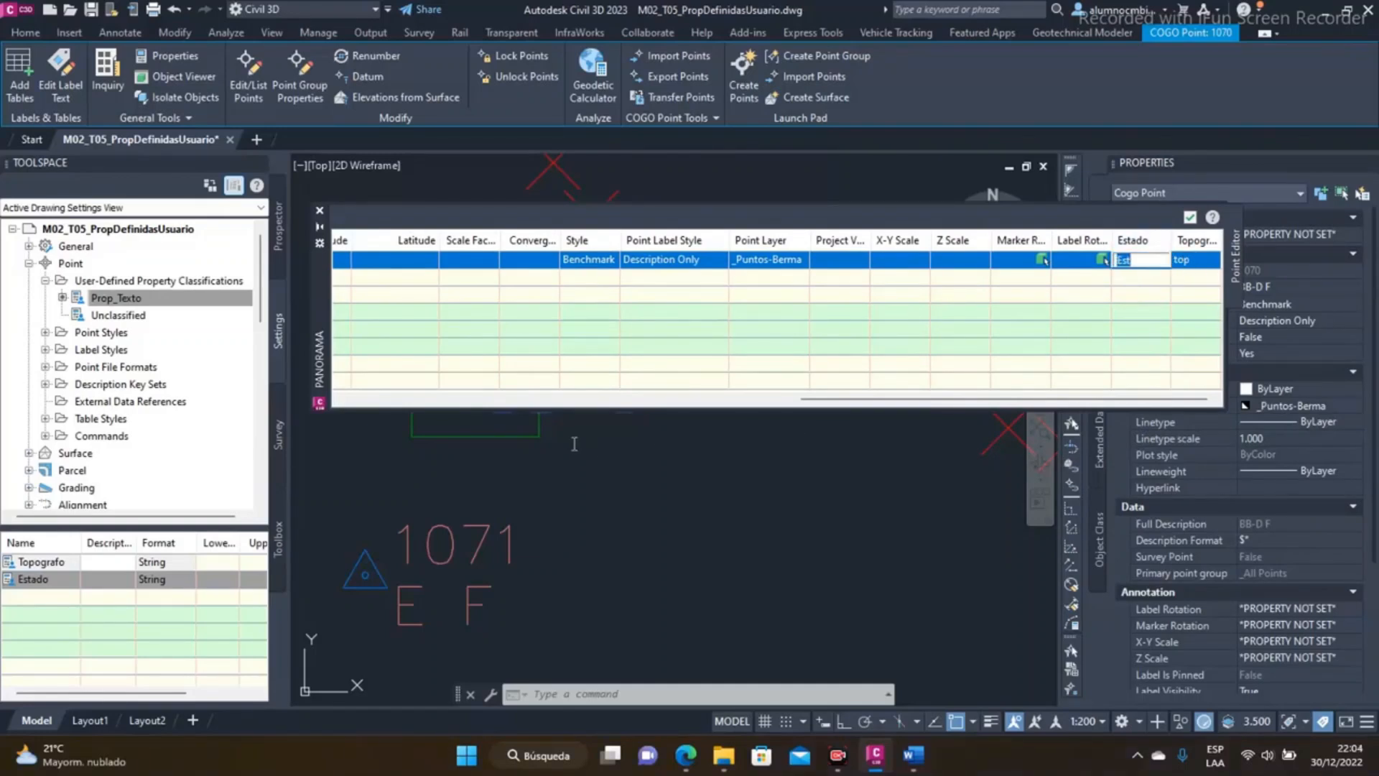
scroll(573, 443, "down", 3)
scroll(575, 530, "up", 2)
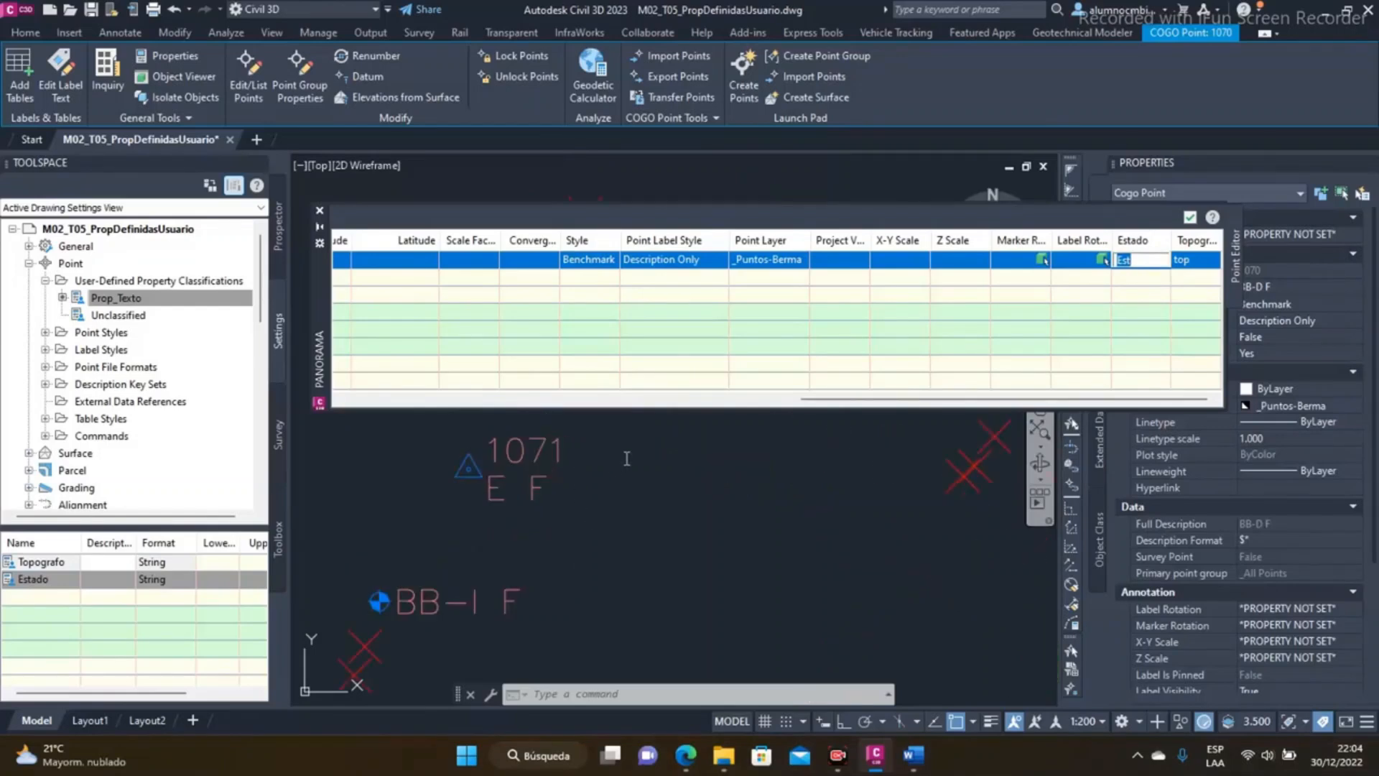
double_click(1190, 261)
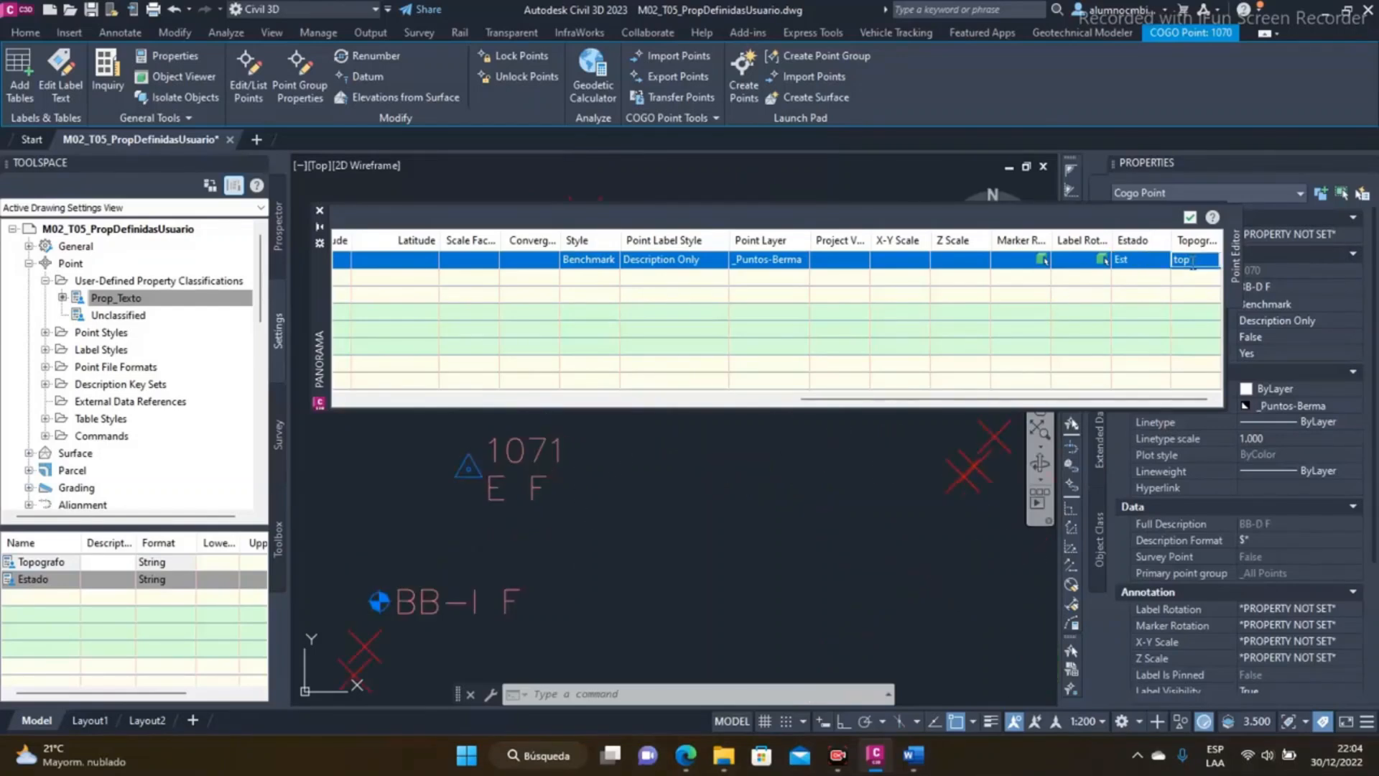
type("Carlos")
key("Return")
- Set the Estado value of the BB-D F point to N.A in the point table
double_click(1135, 261)
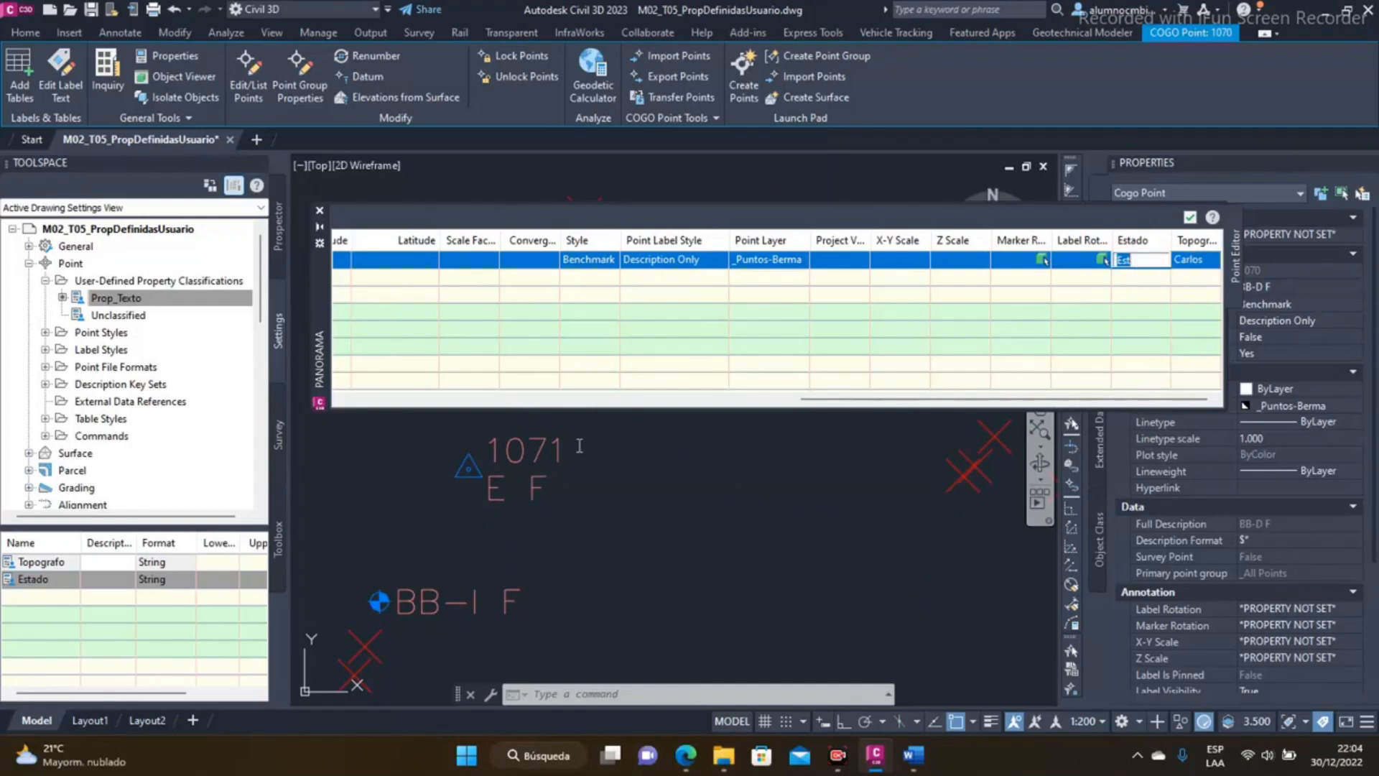
left_click(1146, 262)
key("Return")
left_click(1138, 260)
type("N.A")
key("Return")
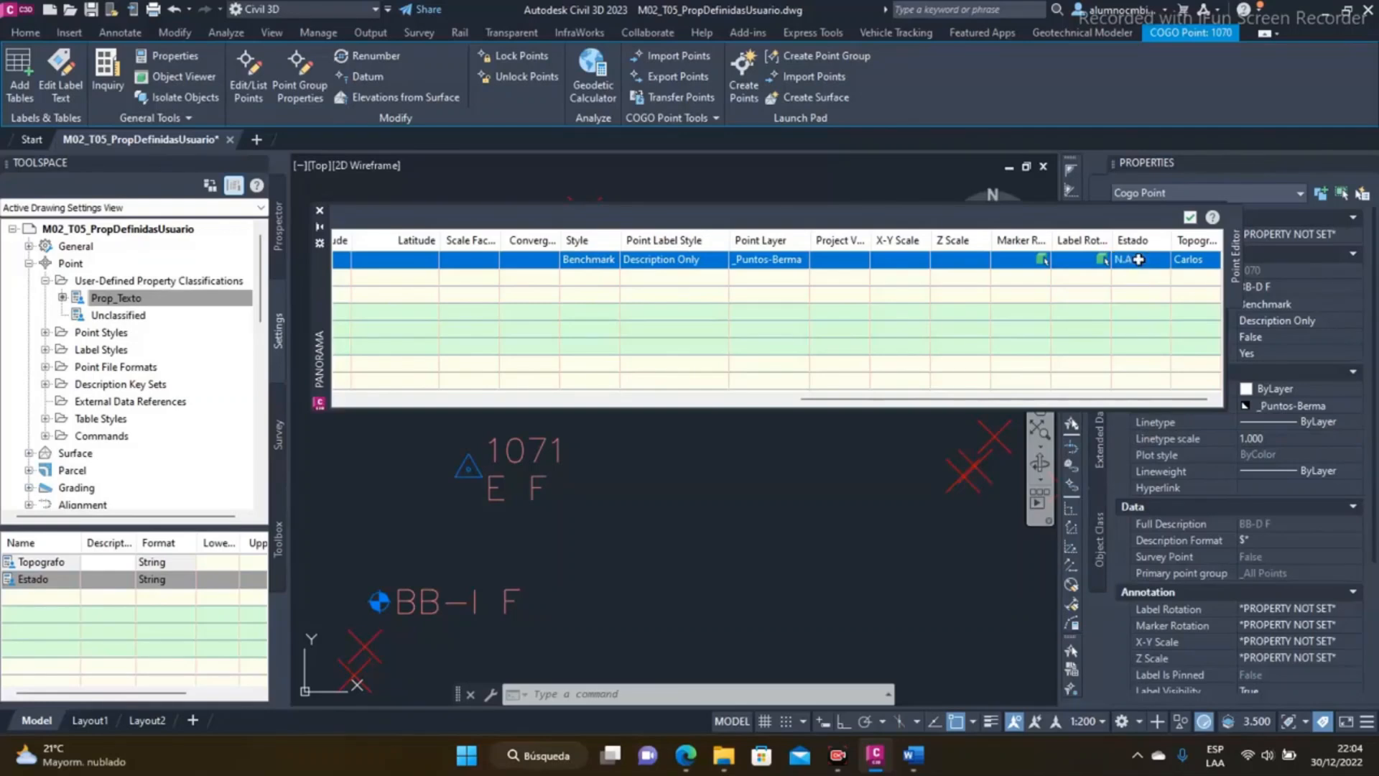
- Examine the BB-D F point's label and properties in the drawing, narrowing the point table to uncover the properties
scroll(737, 537, "down", 2)
middle_click_drag(649, 437, 607, 543)
scroll(608, 543, "up", 4)
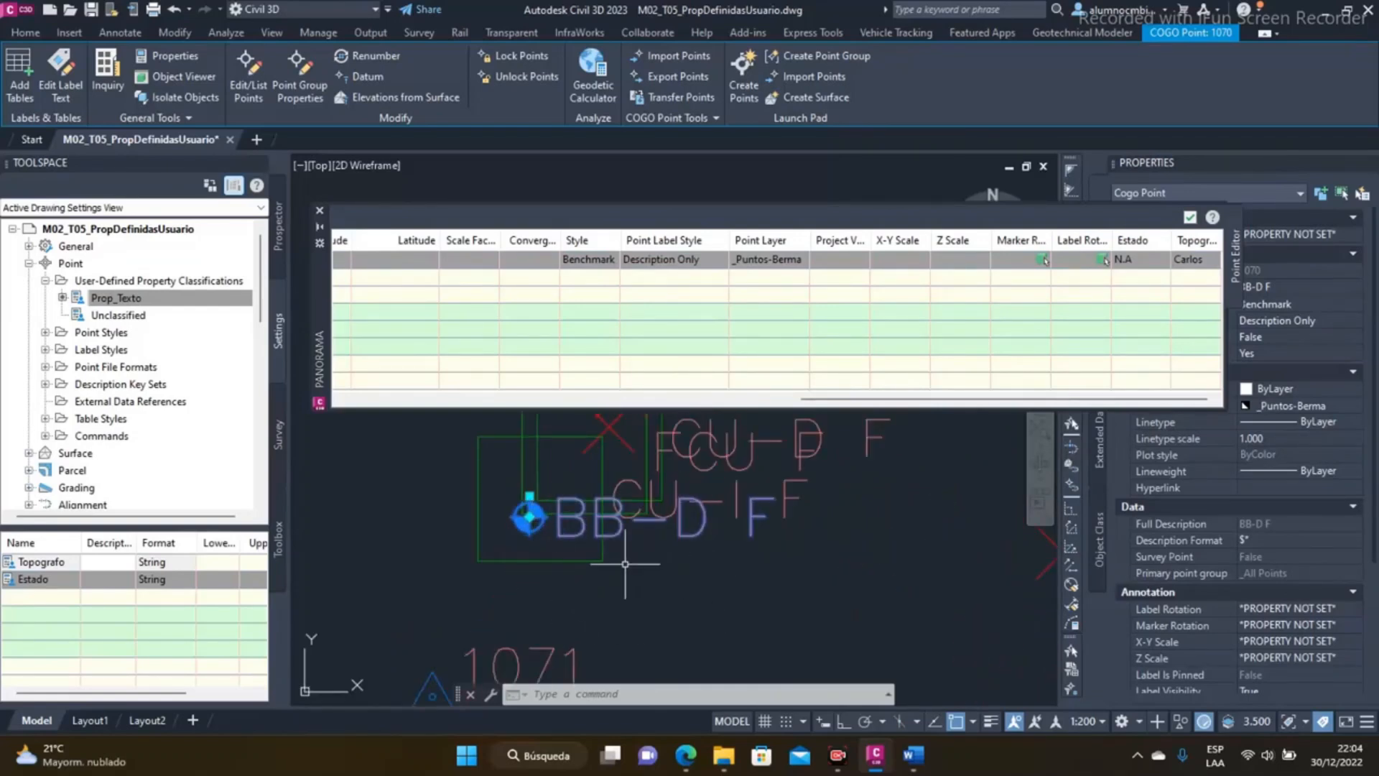
left_click(1136, 258)
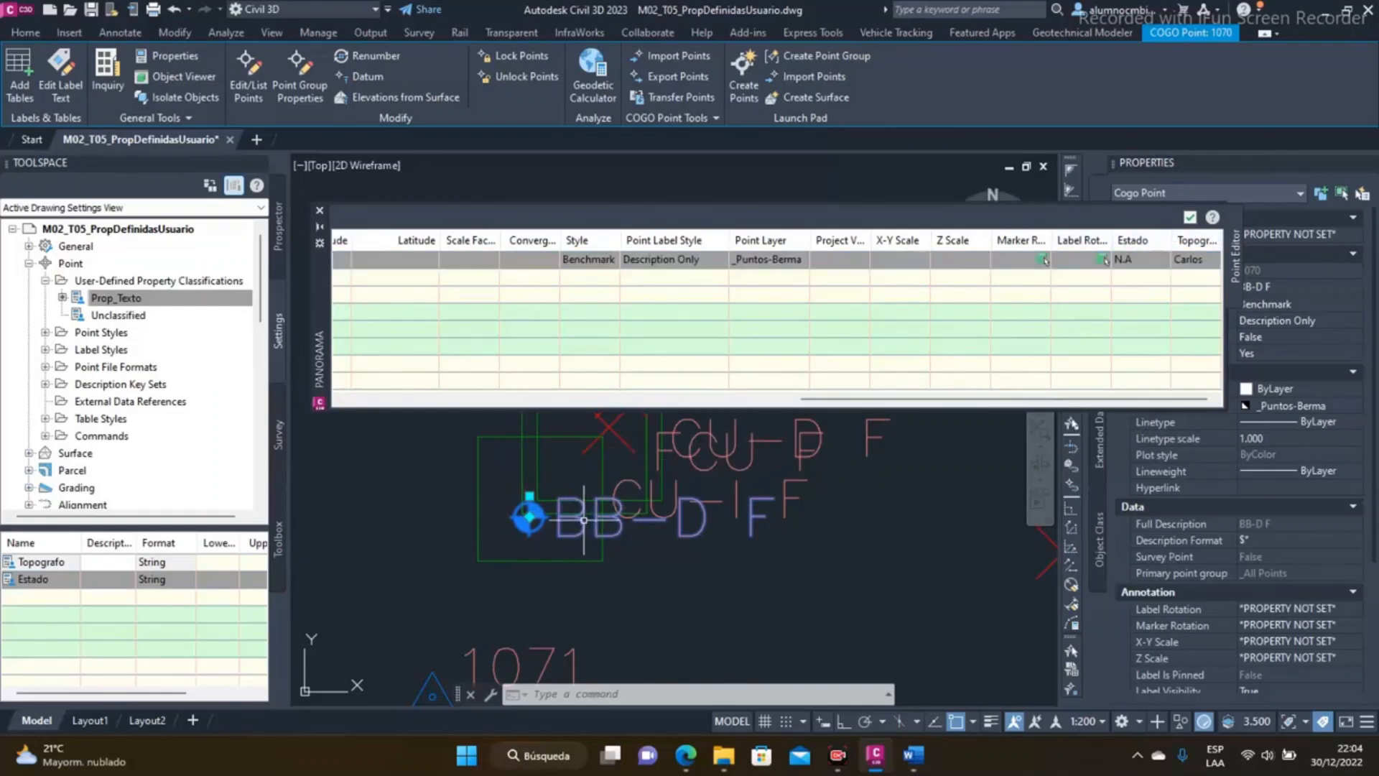
middle_click_drag(585, 511, 552, 511)
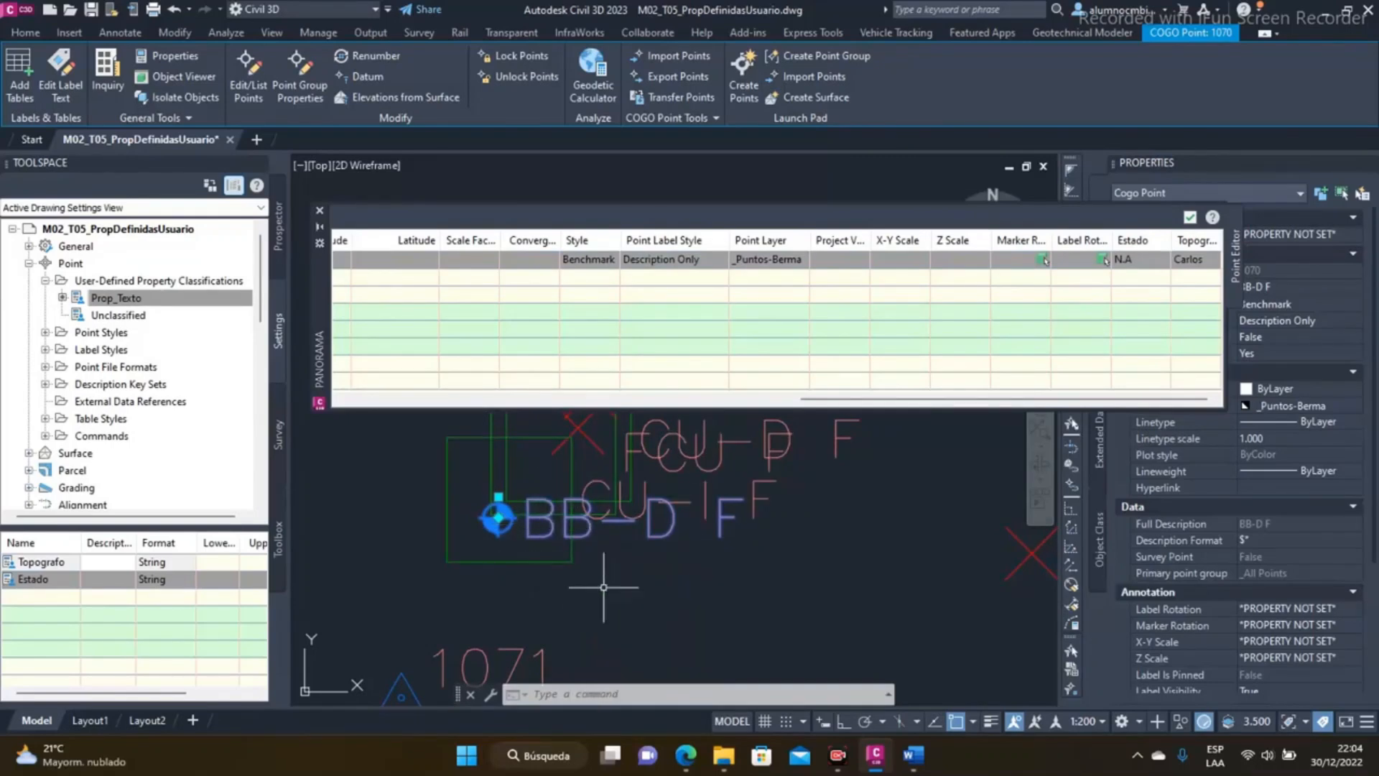
key("Escape")
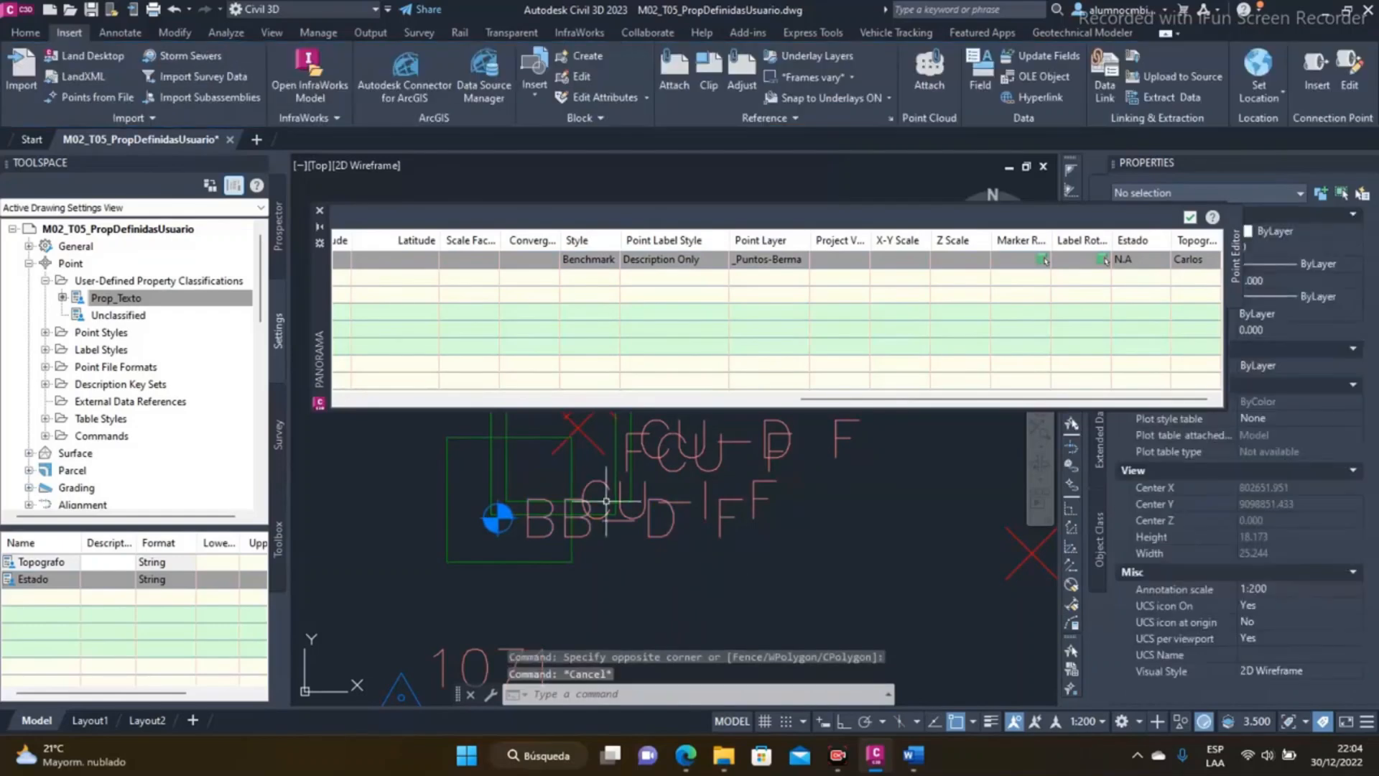
left_click(550, 523)
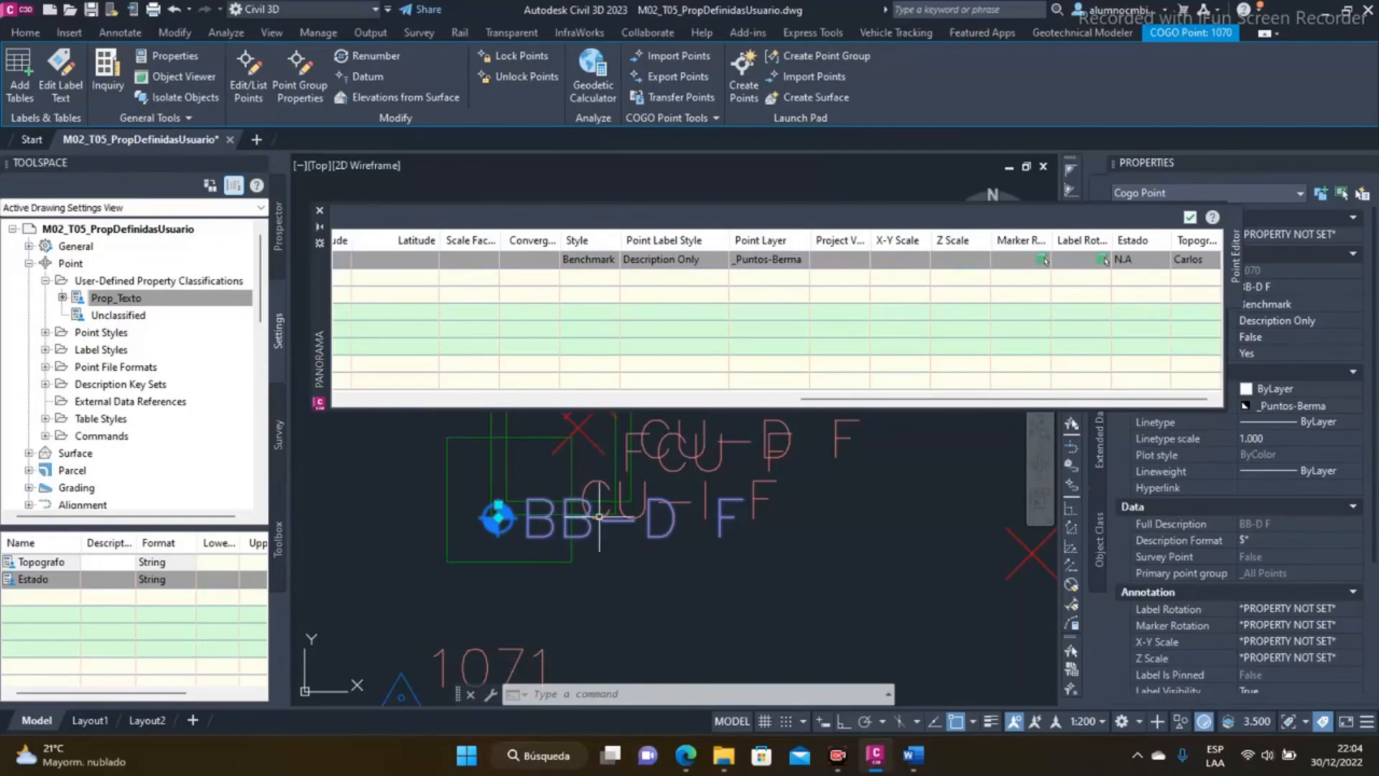
left_click_drag(1223, 366, 1055, 367)
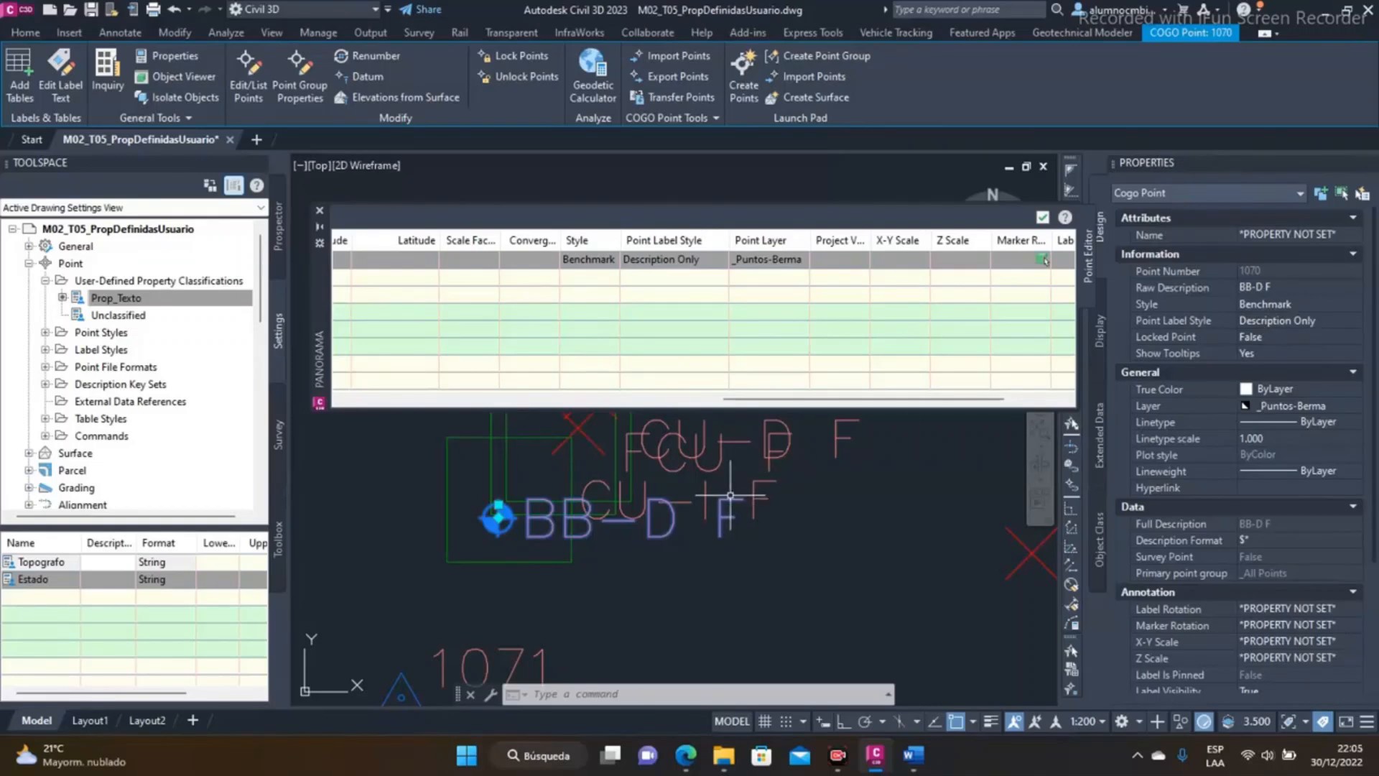
key("Escape")
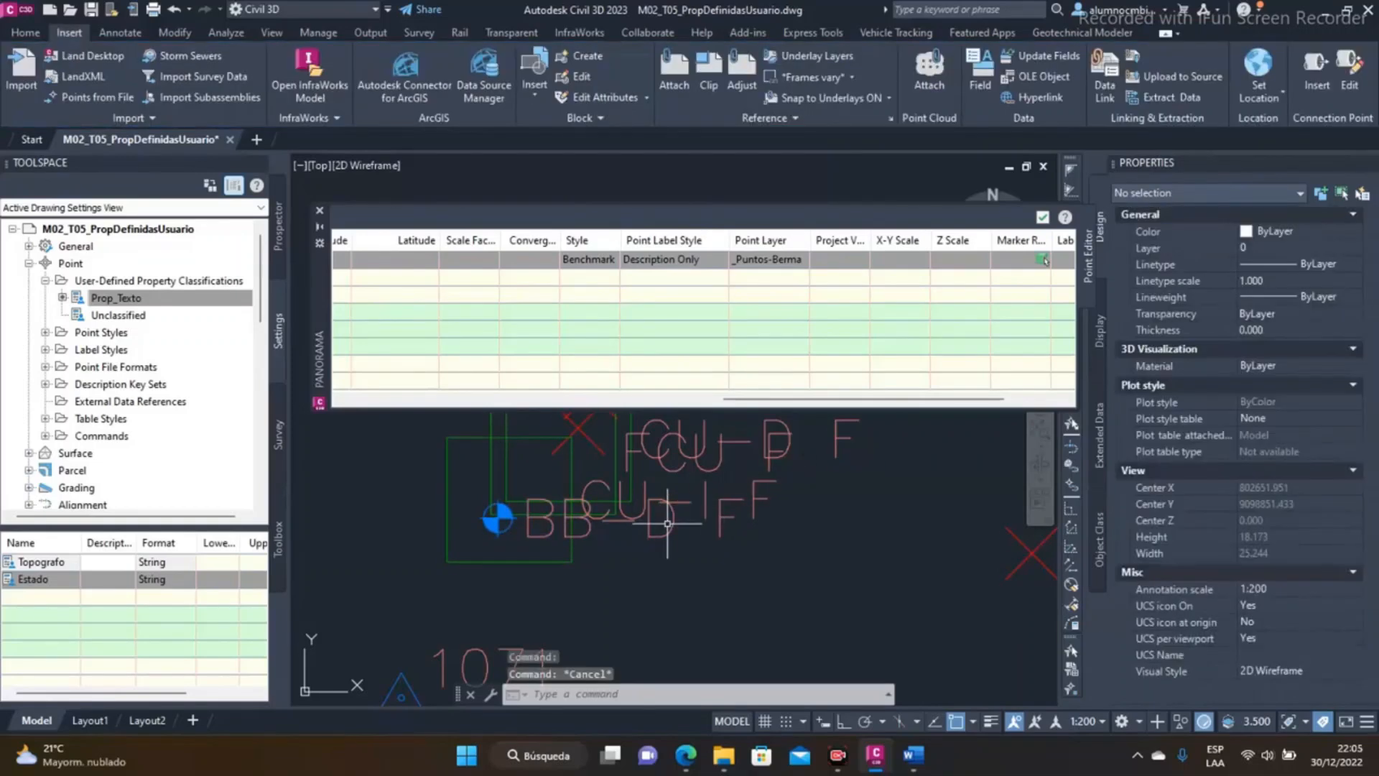
- Open the Description Only point label style for editing and bring its label preview into view
middle_click_drag(670, 520, 665, 532)
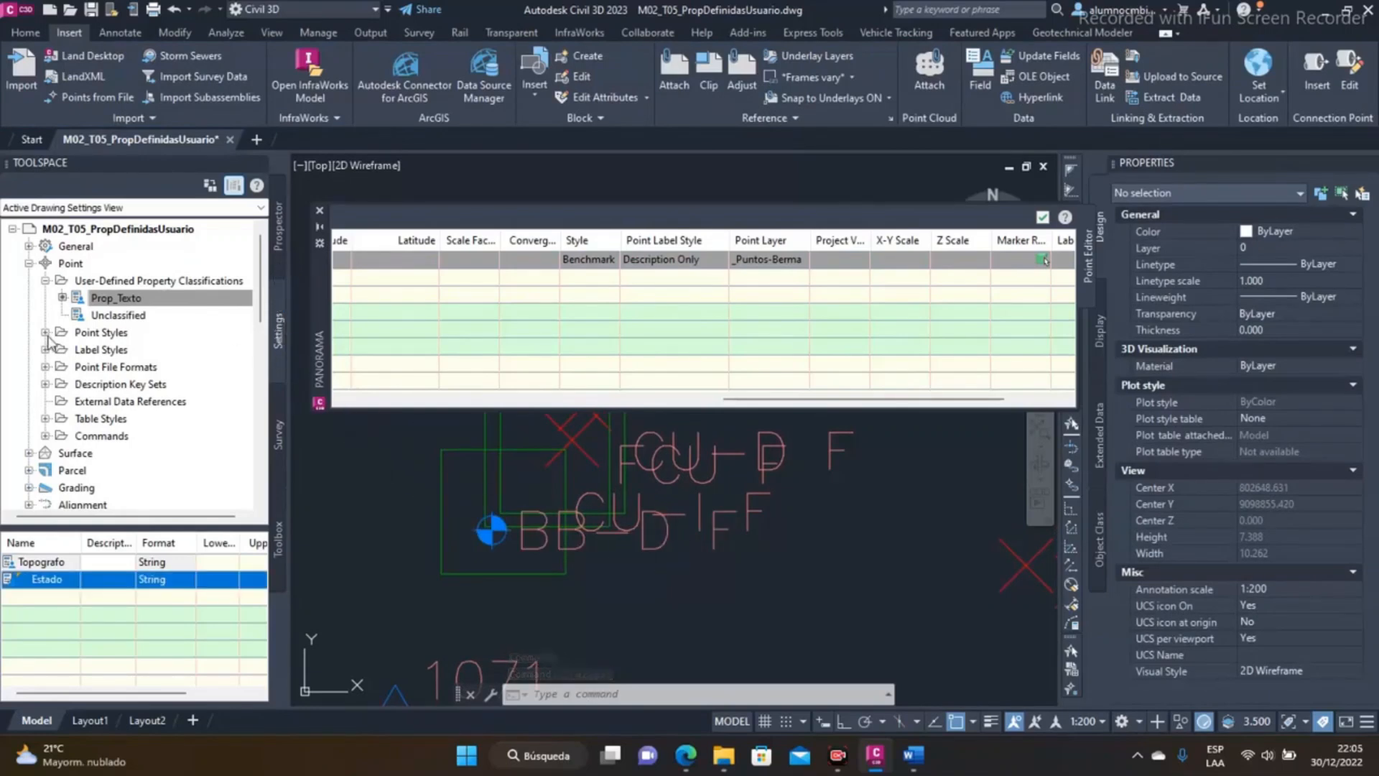
left_click(45, 350)
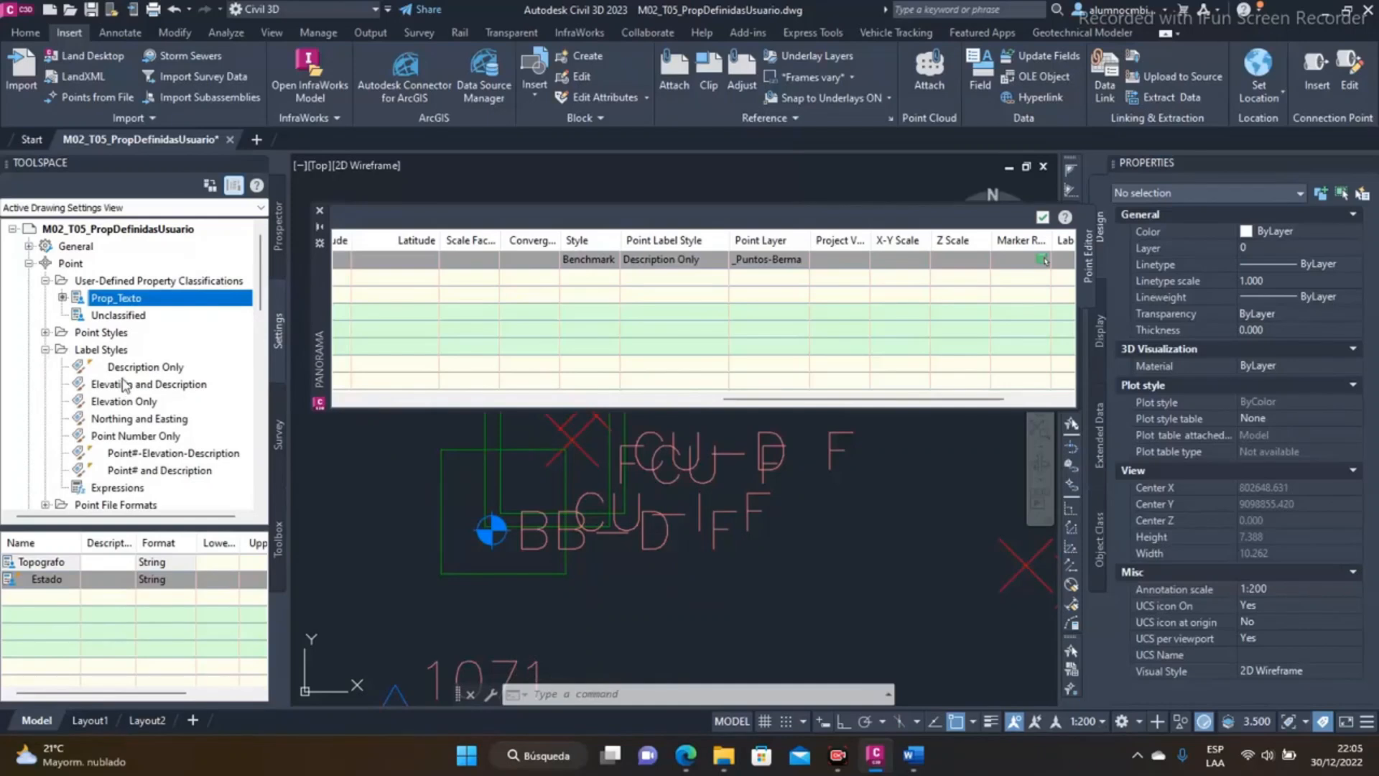
left_click(157, 367)
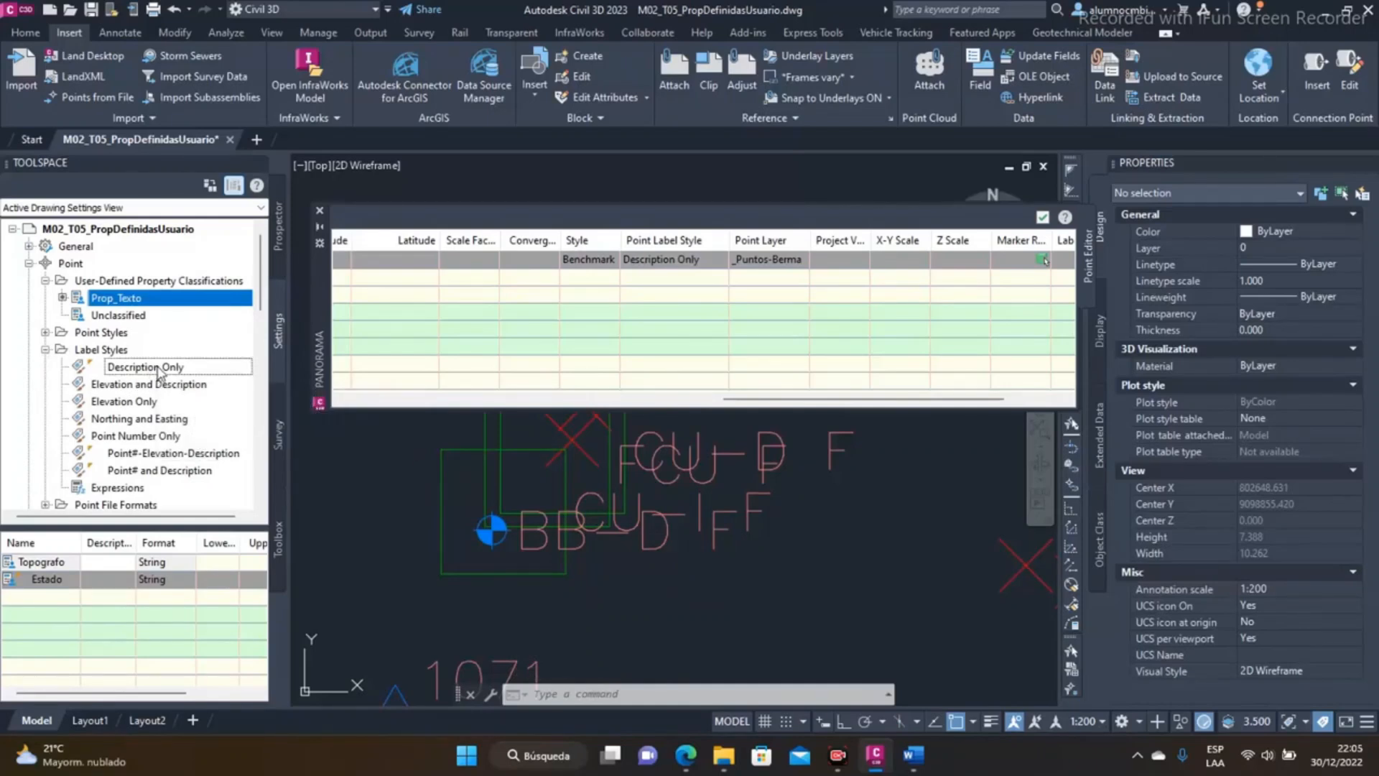
right_click(192, 367)
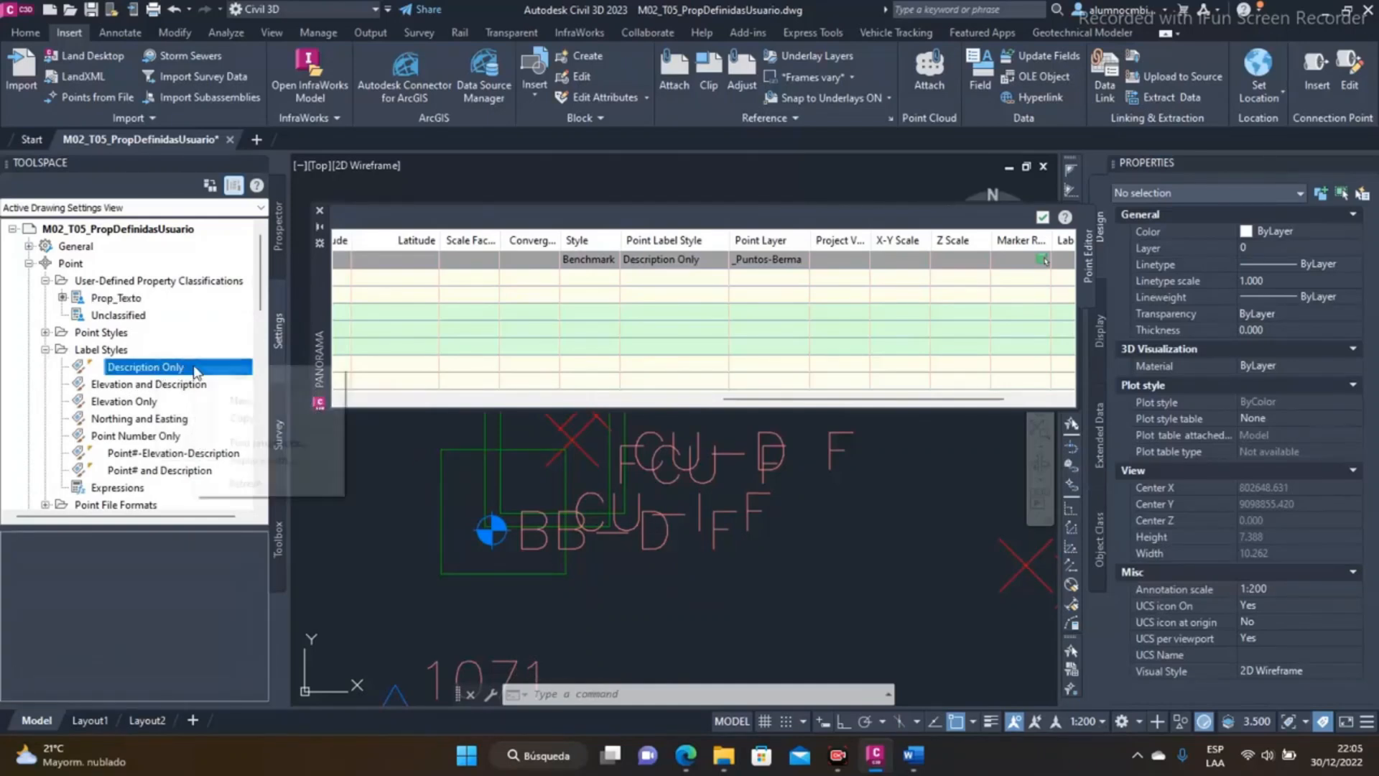
left_click(232, 376)
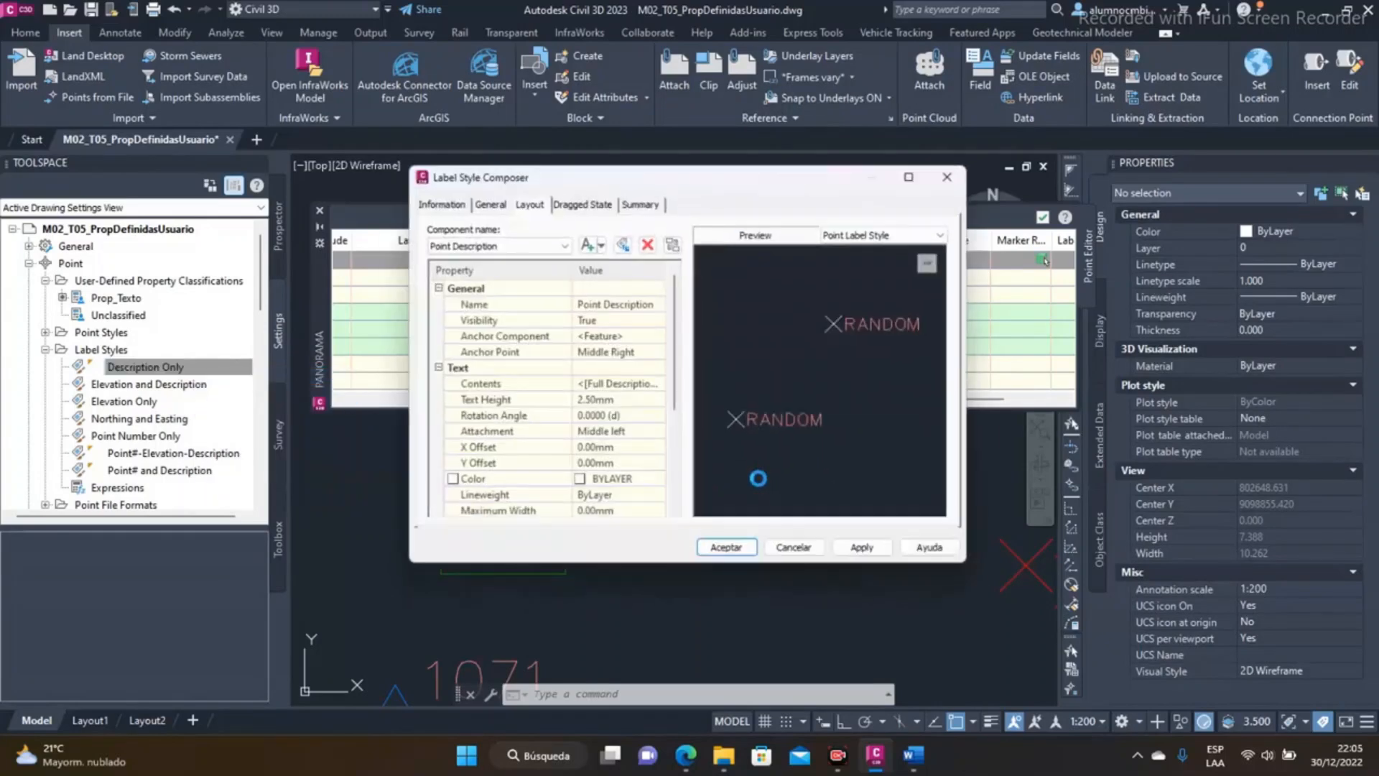
middle_click_drag(750, 438, 787, 402)
scroll(773, 383, "up", 2)
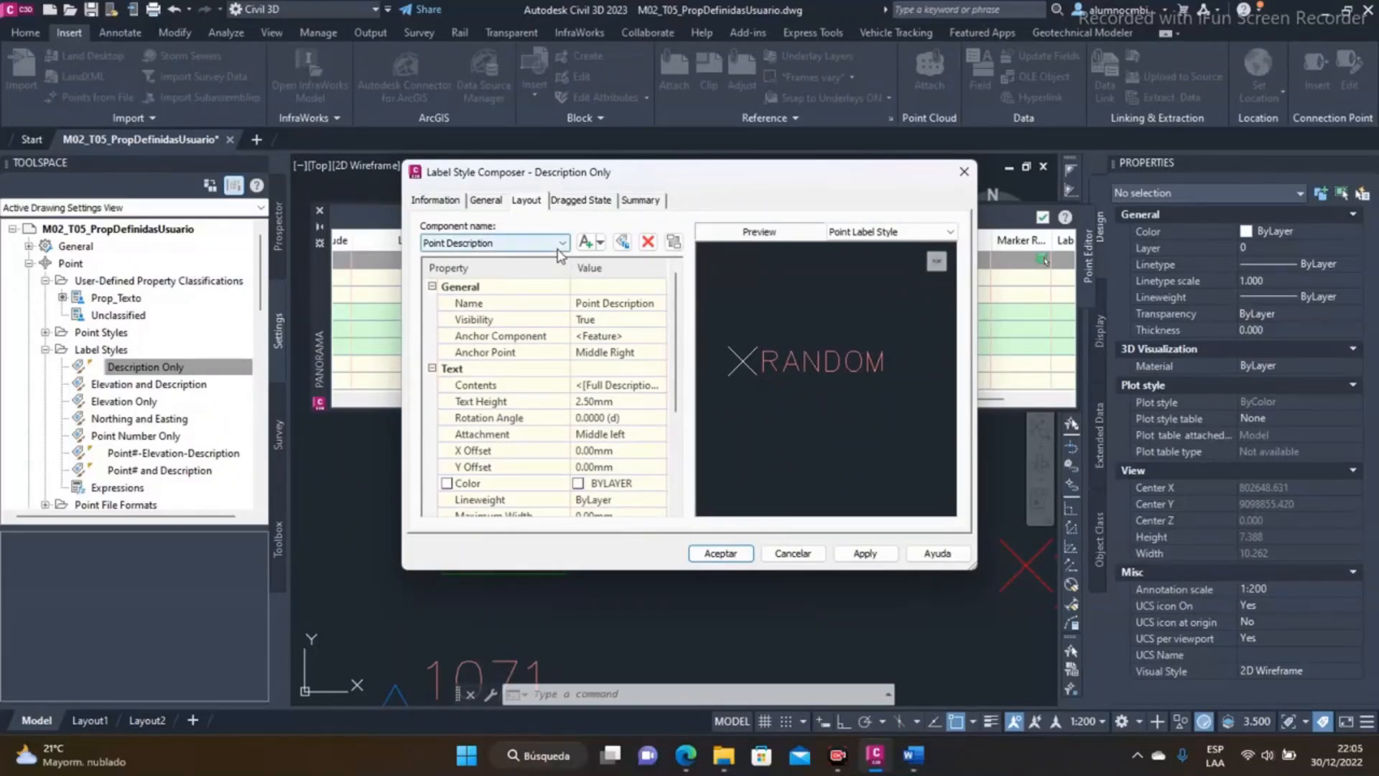
- Copy the Point Description component of the label style and name the copy Topografo
left_click(474, 244)
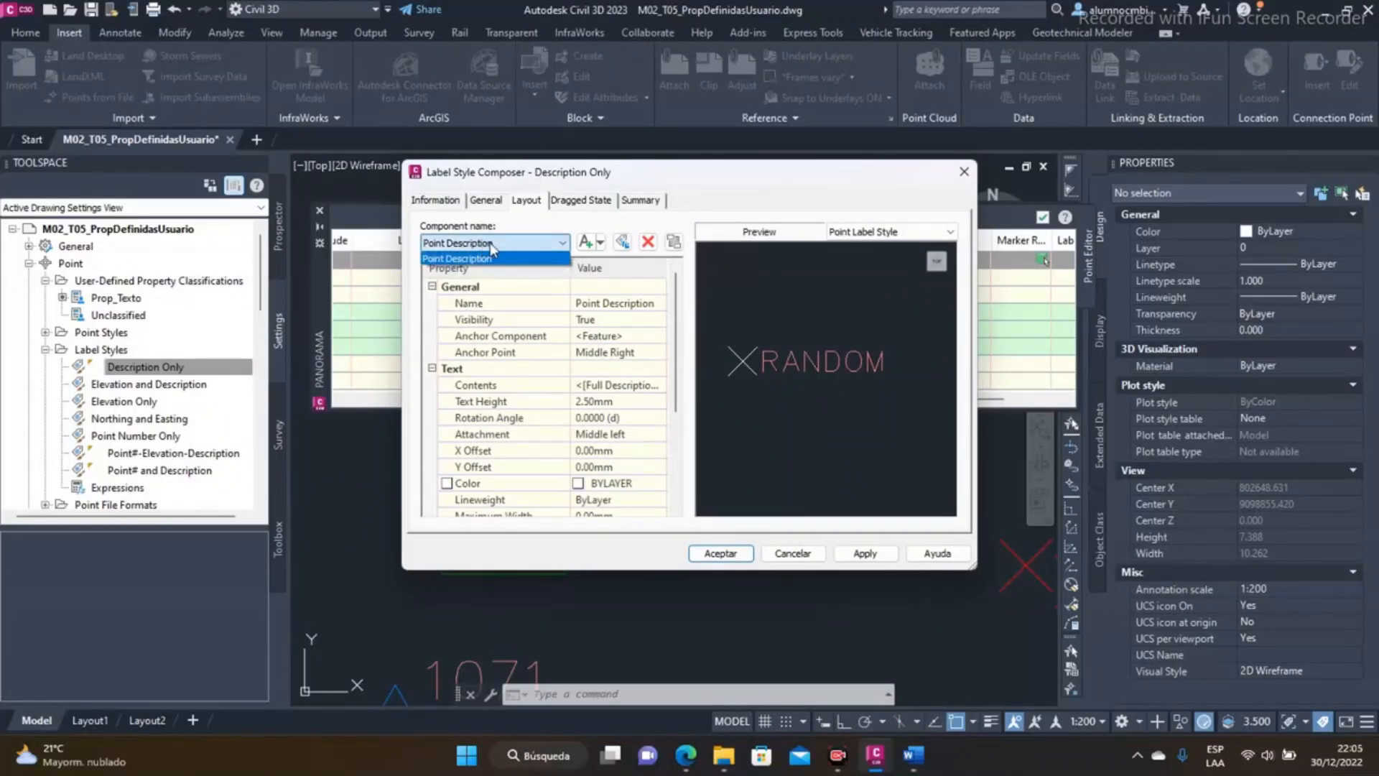
left_click(491, 246)
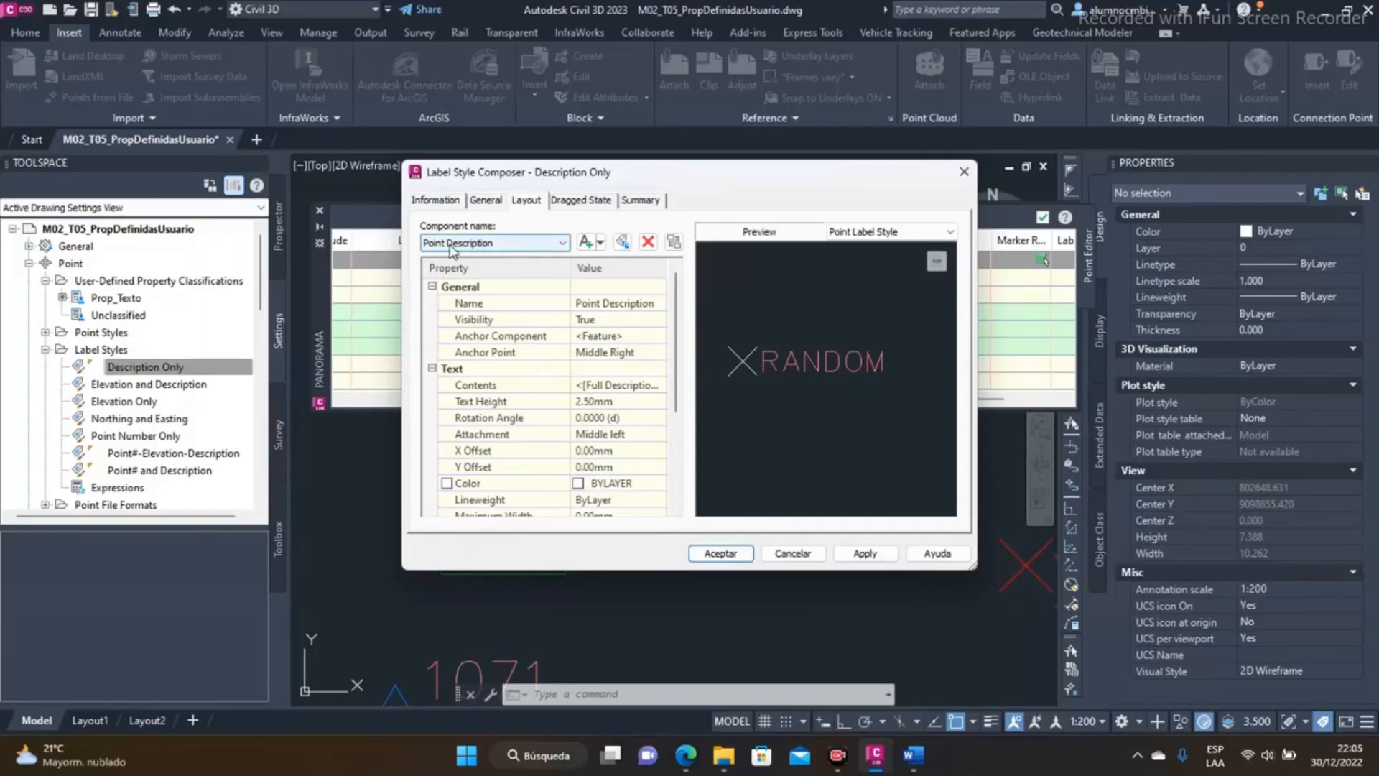
left_click(601, 243)
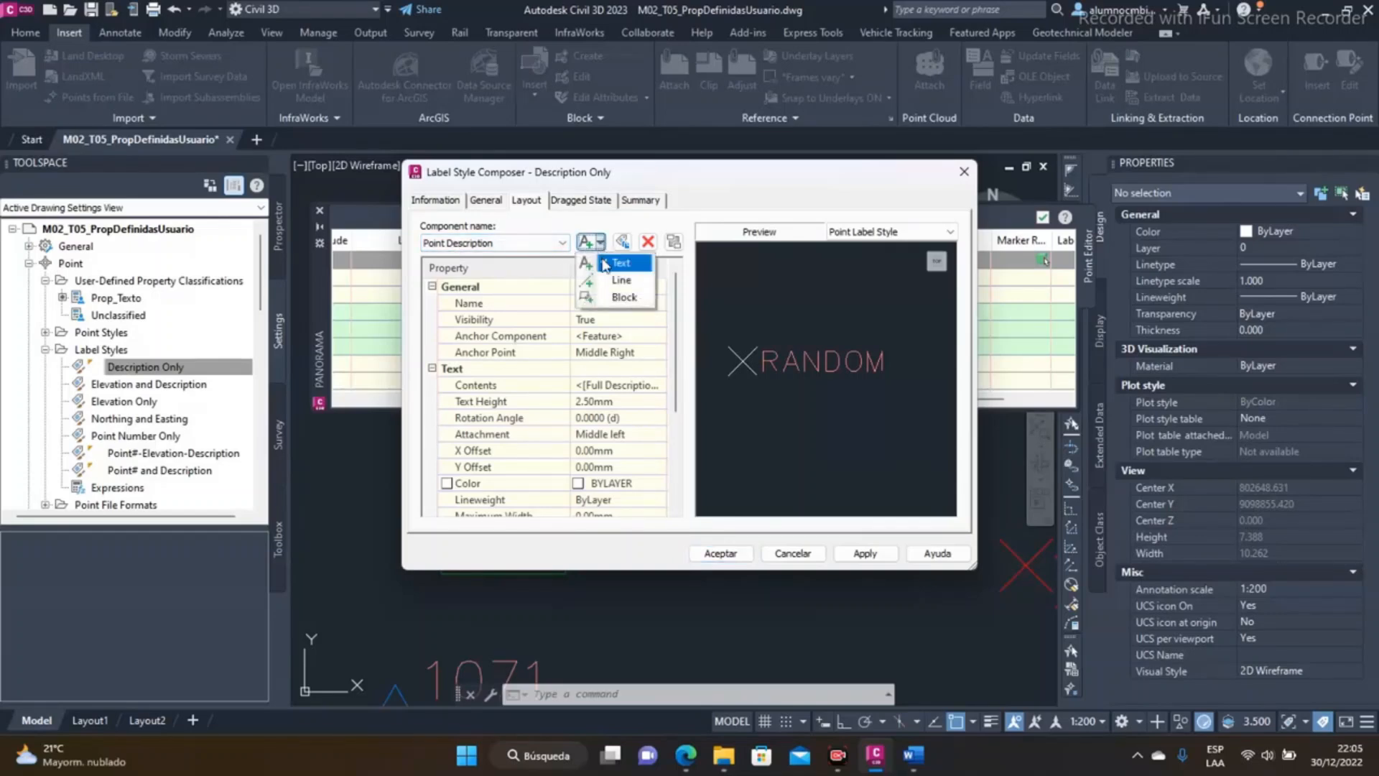
left_click(630, 225)
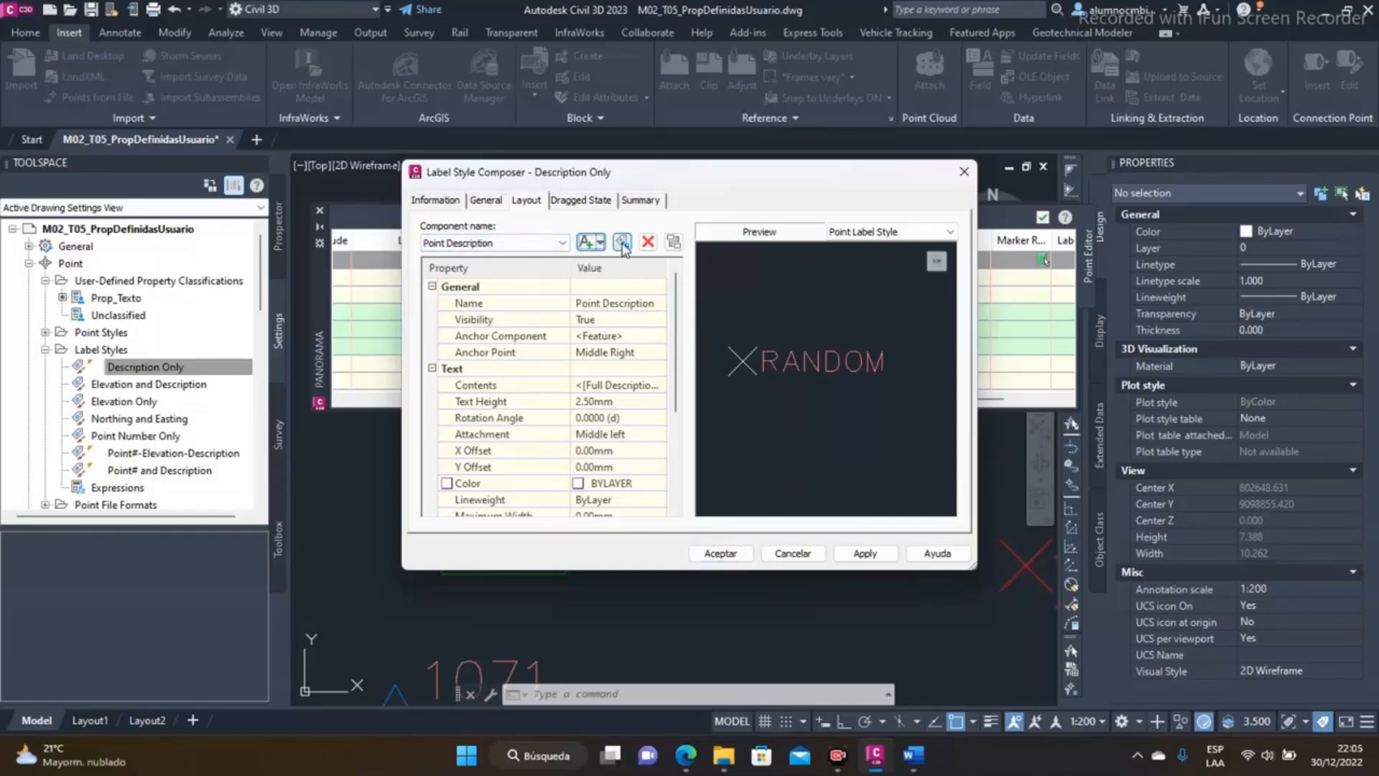
left_click(622, 243)
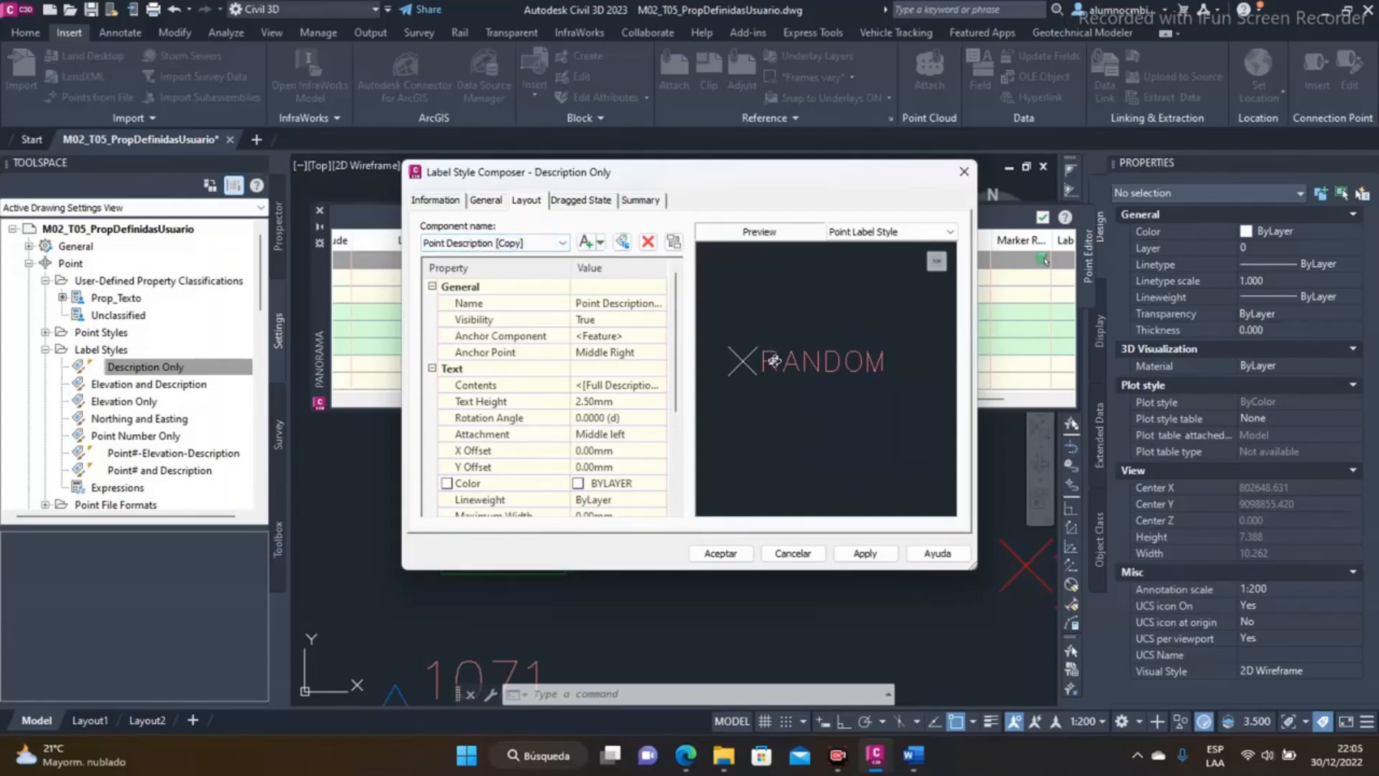
left_click(643, 302)
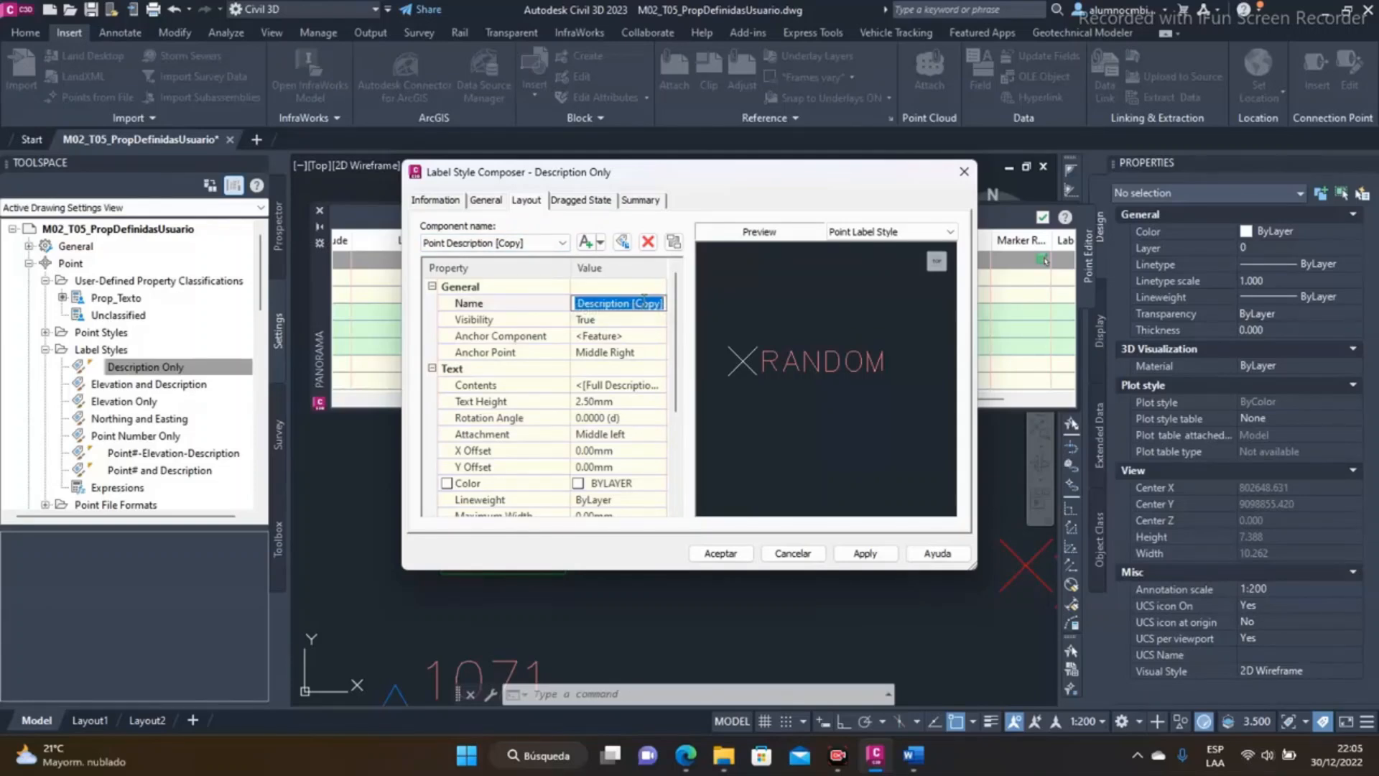
type("Topogra")
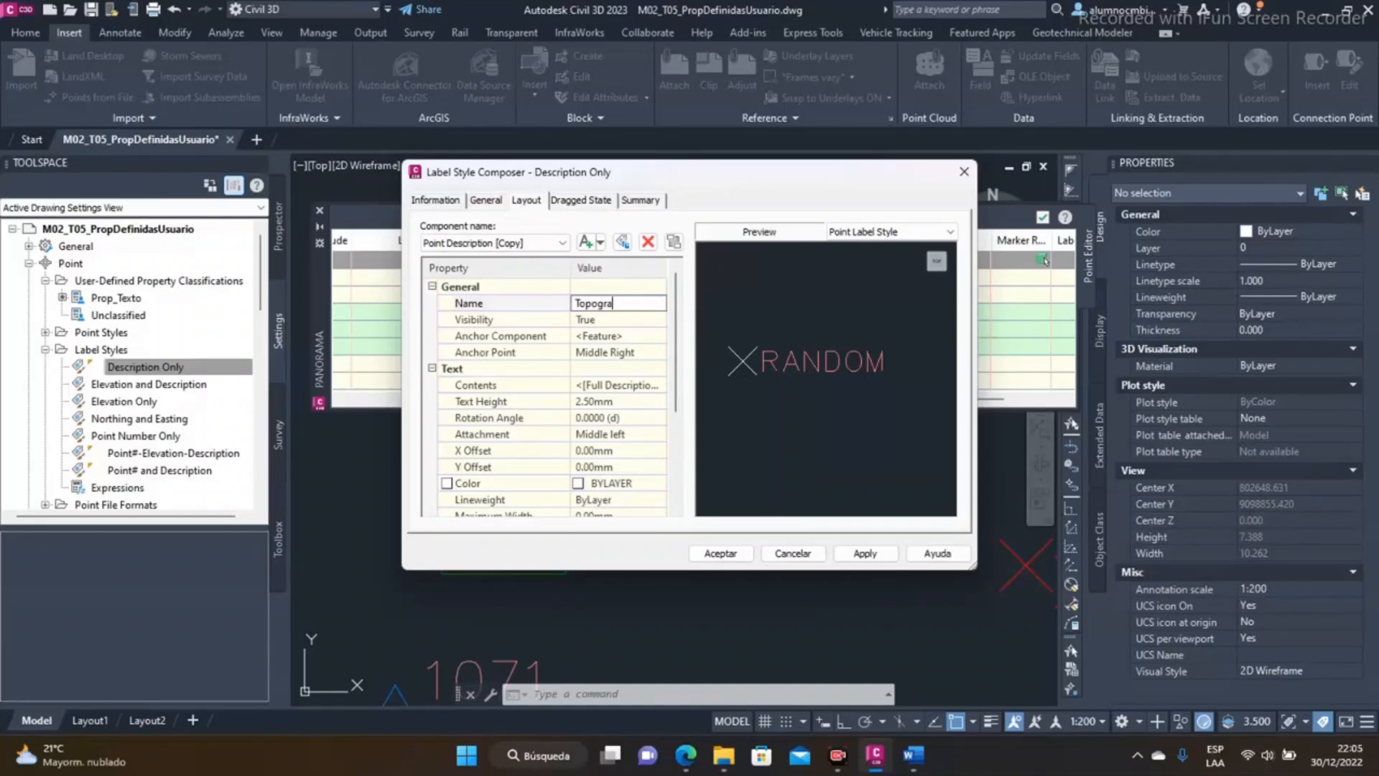
key("Return")
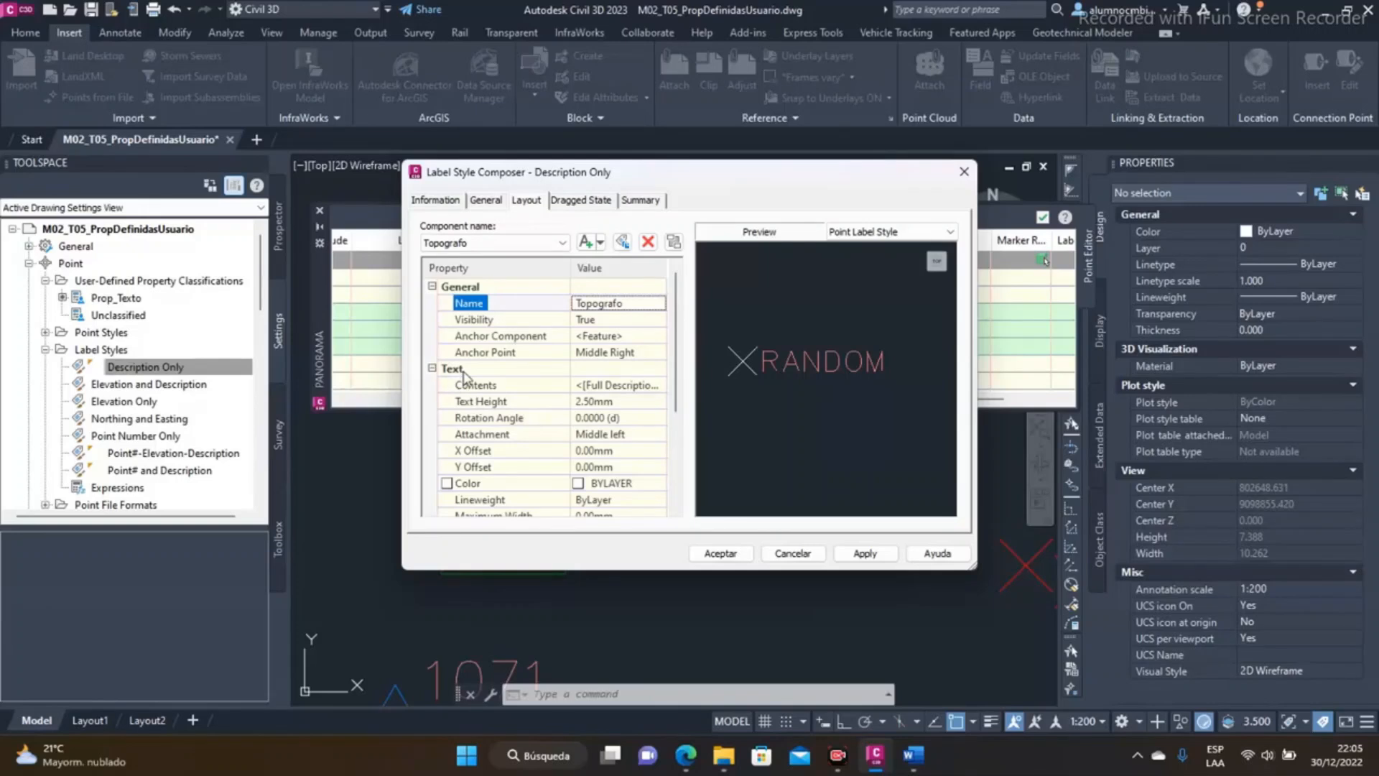
- Replace the Full Description field in the Topografo component's contents with the Topografo property, preserving case
left_click(532, 394)
left_click(658, 386)
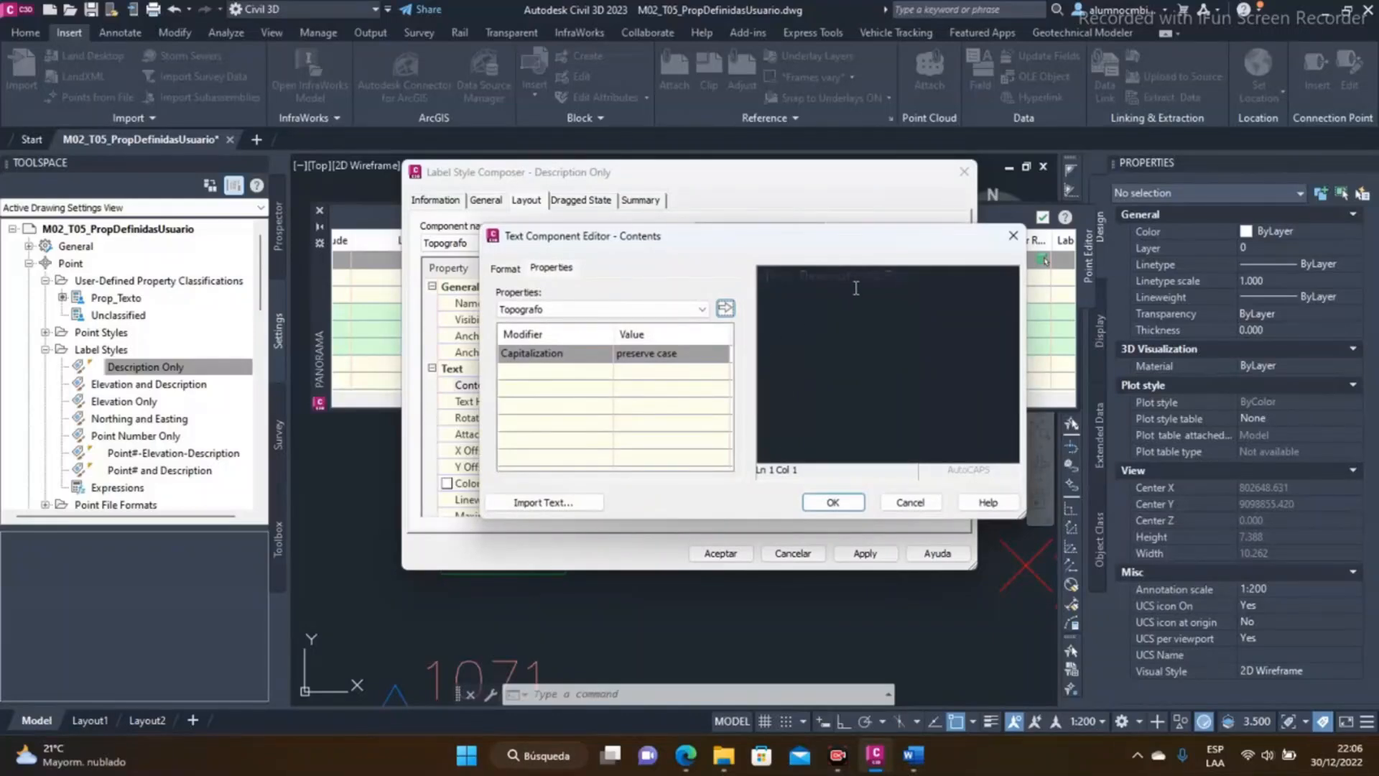
left_click(856, 288)
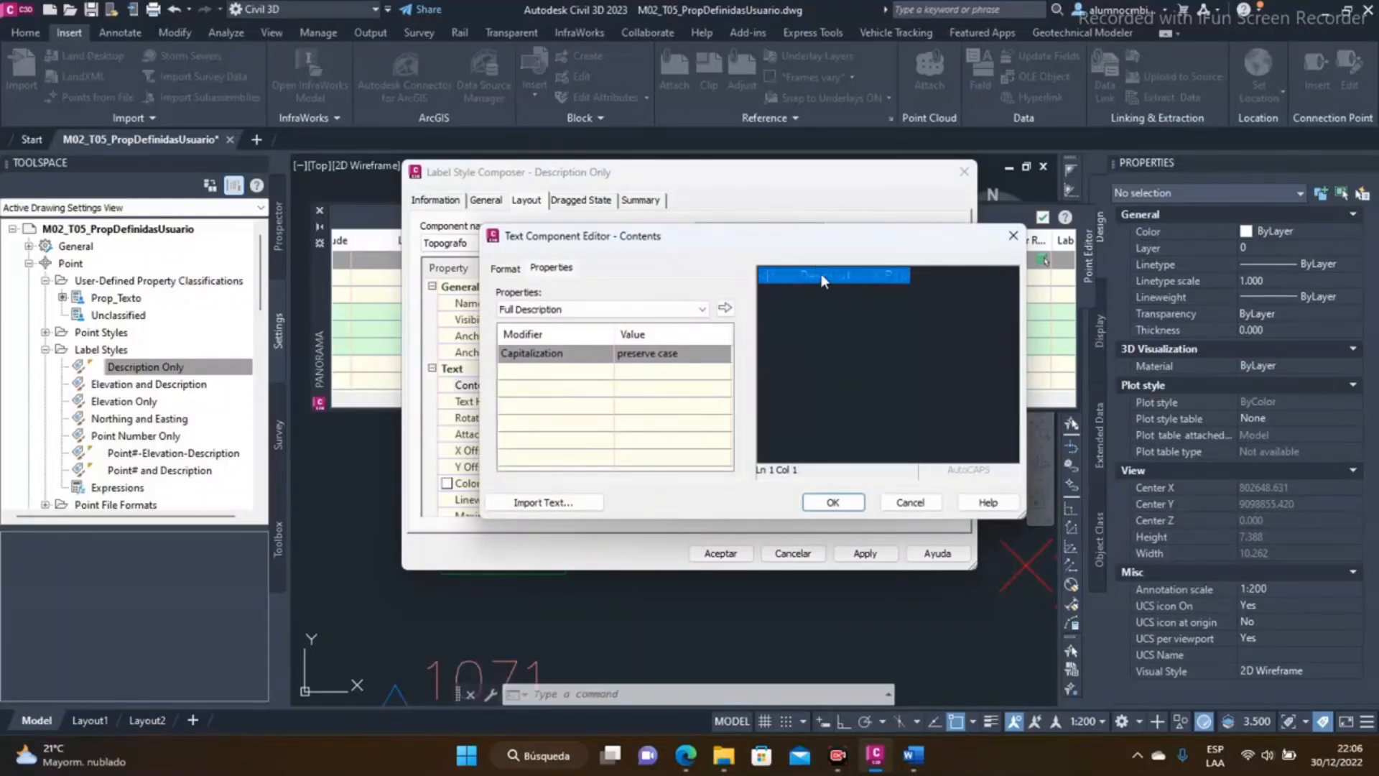
left_click(682, 310)
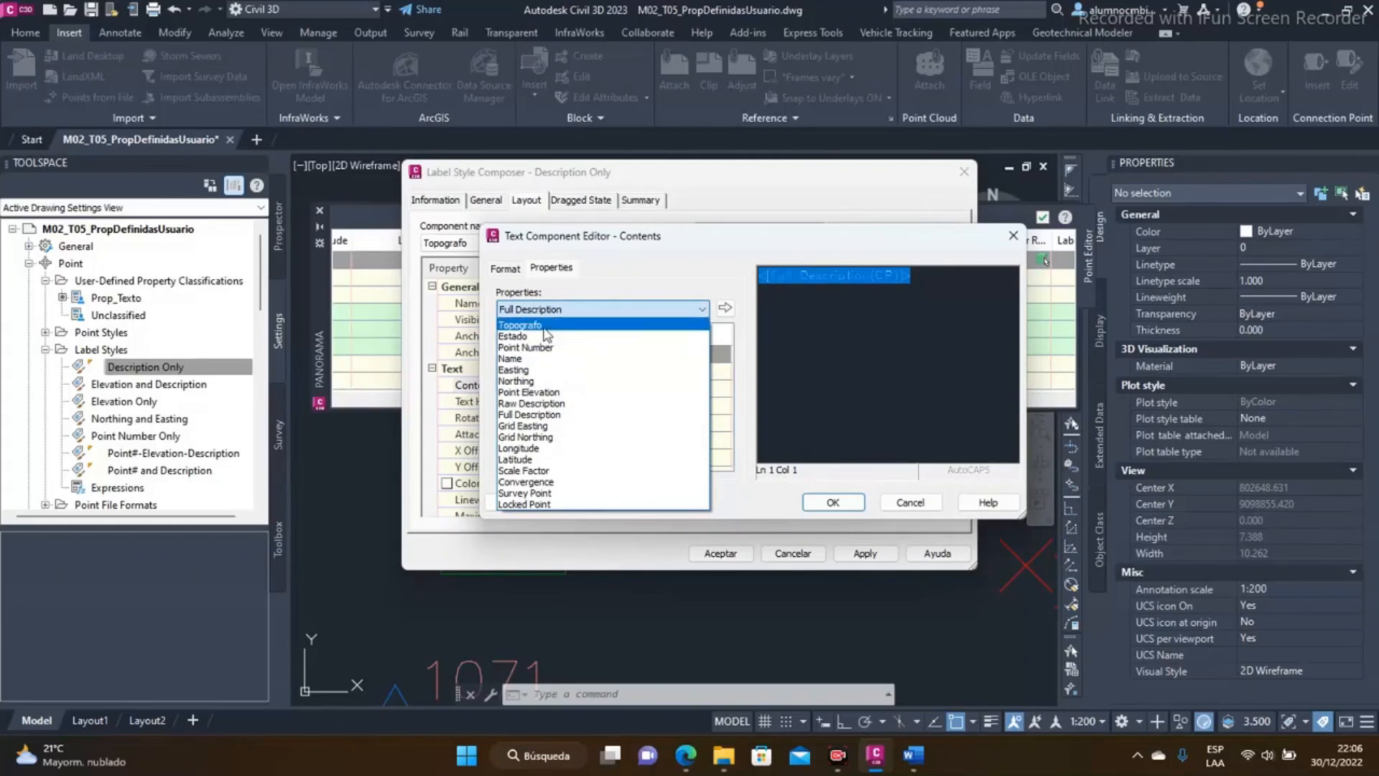
left_click(530, 325)
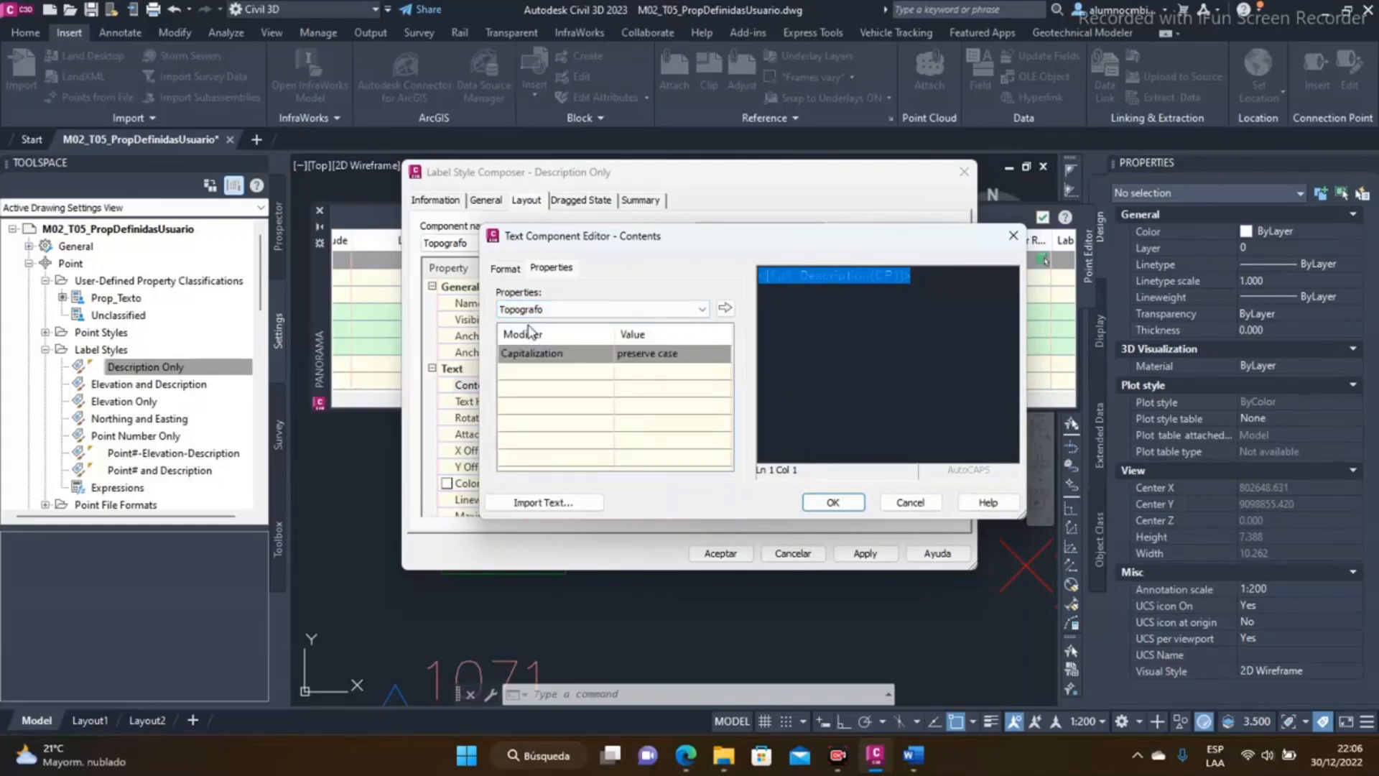
left_click(724, 308)
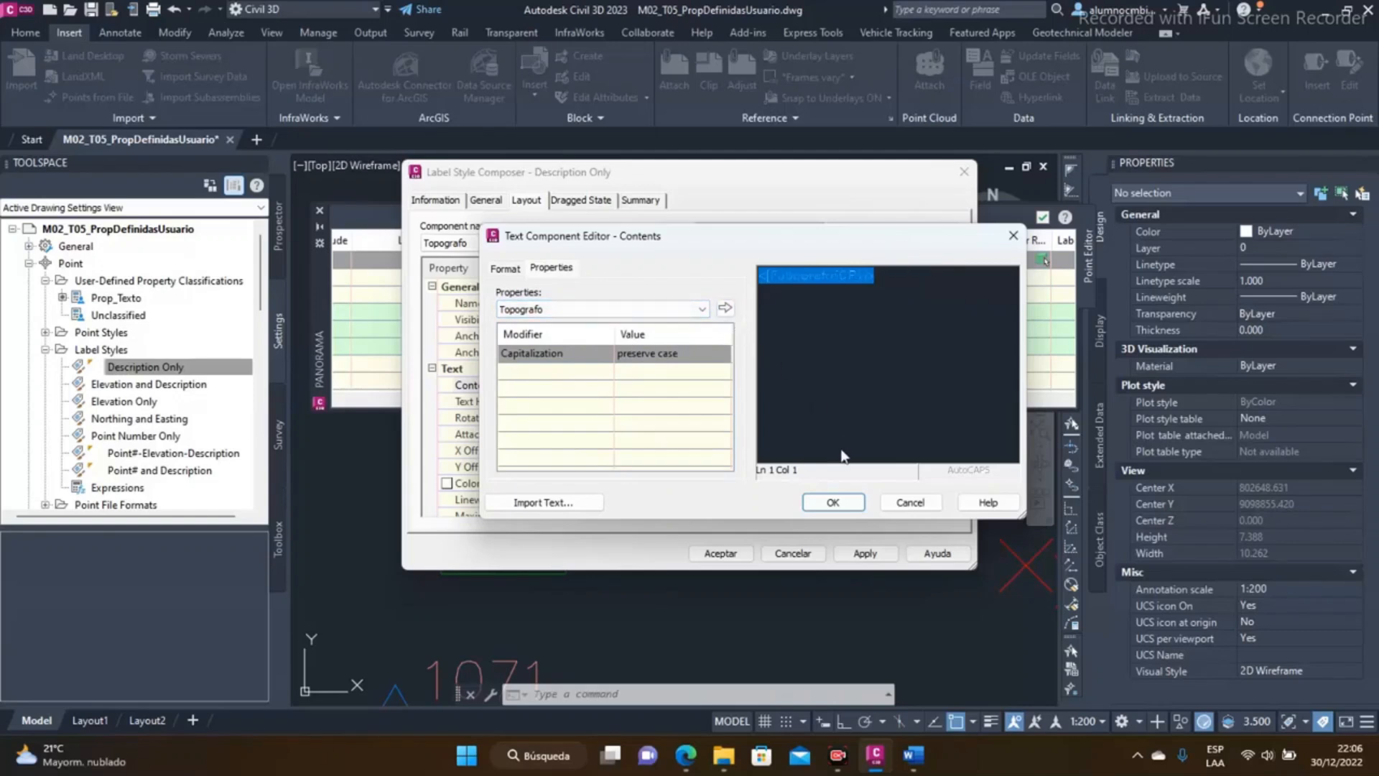
left_click(830, 501)
- Anchor the Topografo label component to the Point Description component instead of the feature
scroll(796, 361, "up", 5)
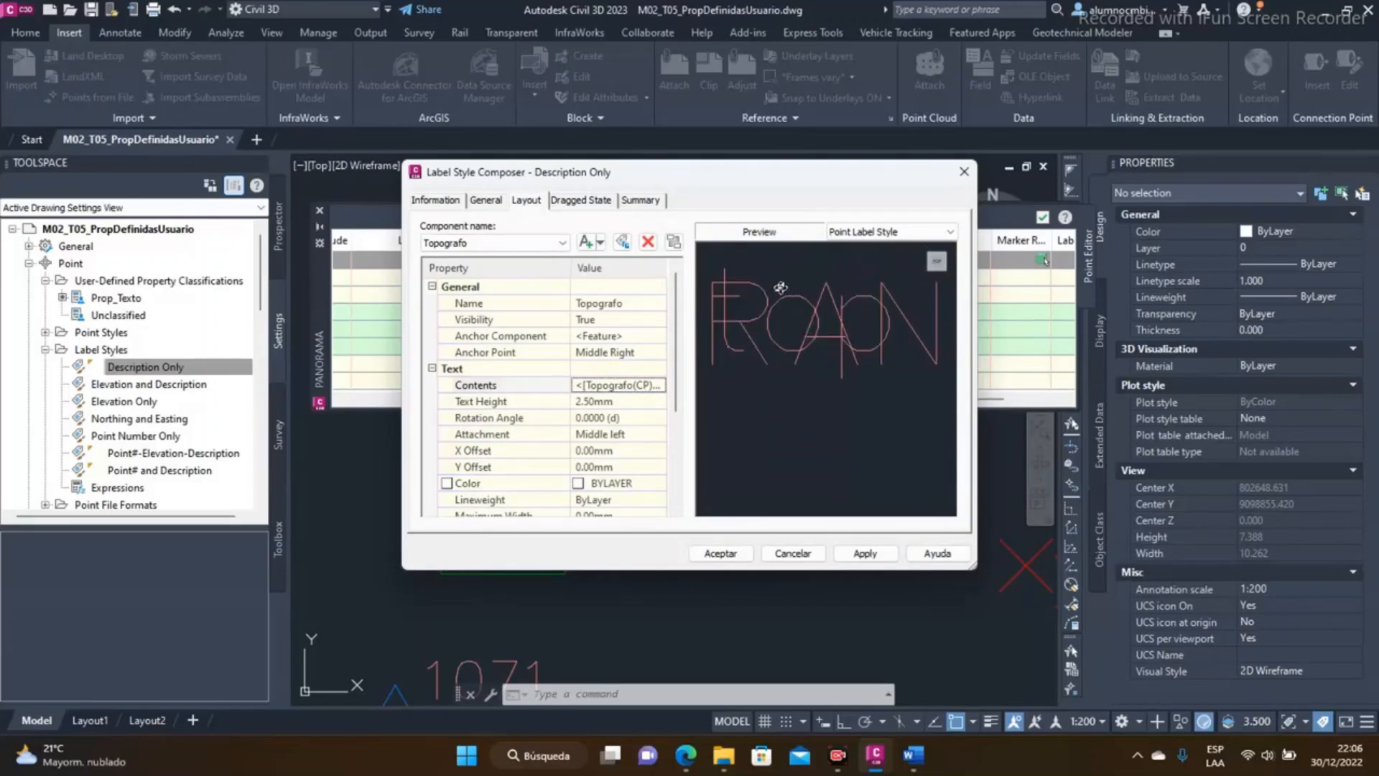
scroll(813, 311, "down", 2)
scroll(751, 337, "down", 2)
mouse_move(871, 353)
middle_mouse_down()
mouse_move(772, 323)
mouse_move(867, 329)
middle_mouse_up()
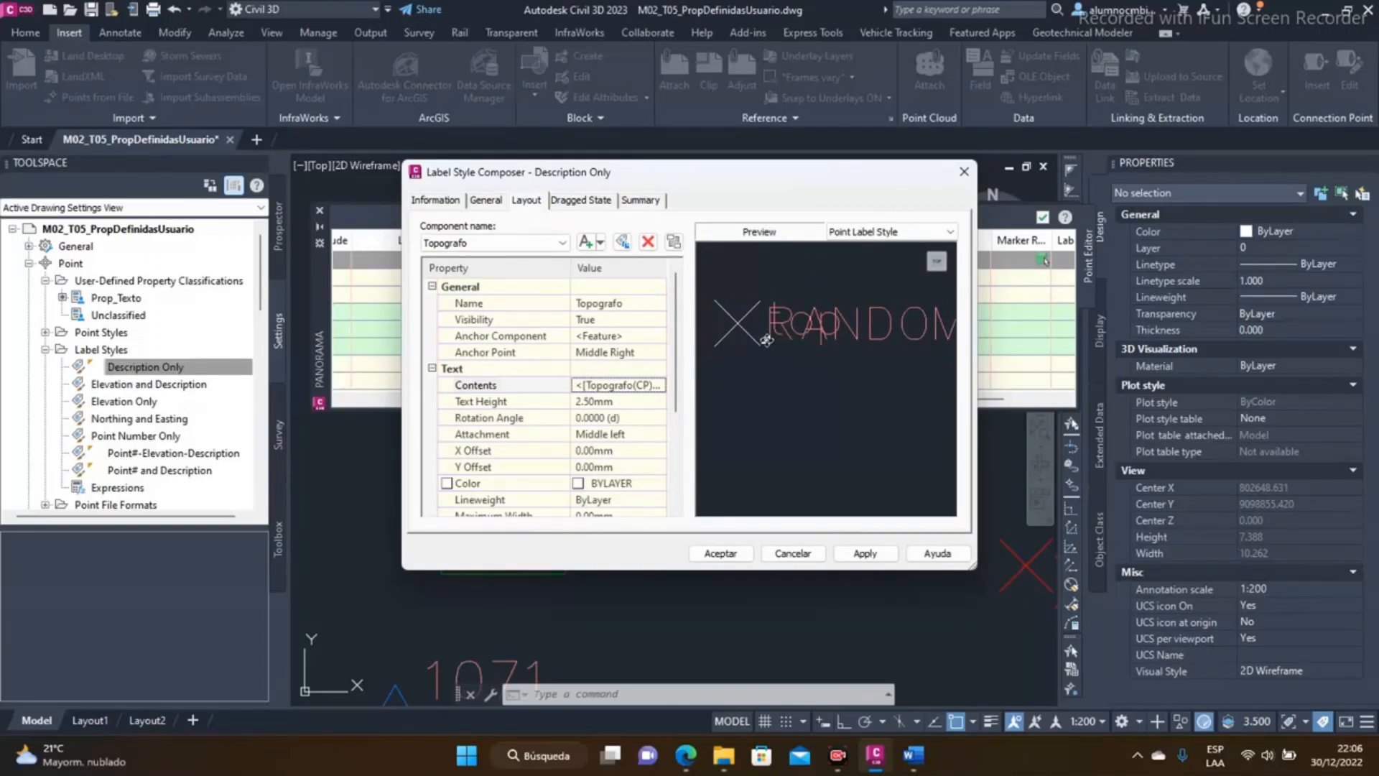
middle_click_drag(823, 362, 785, 342)
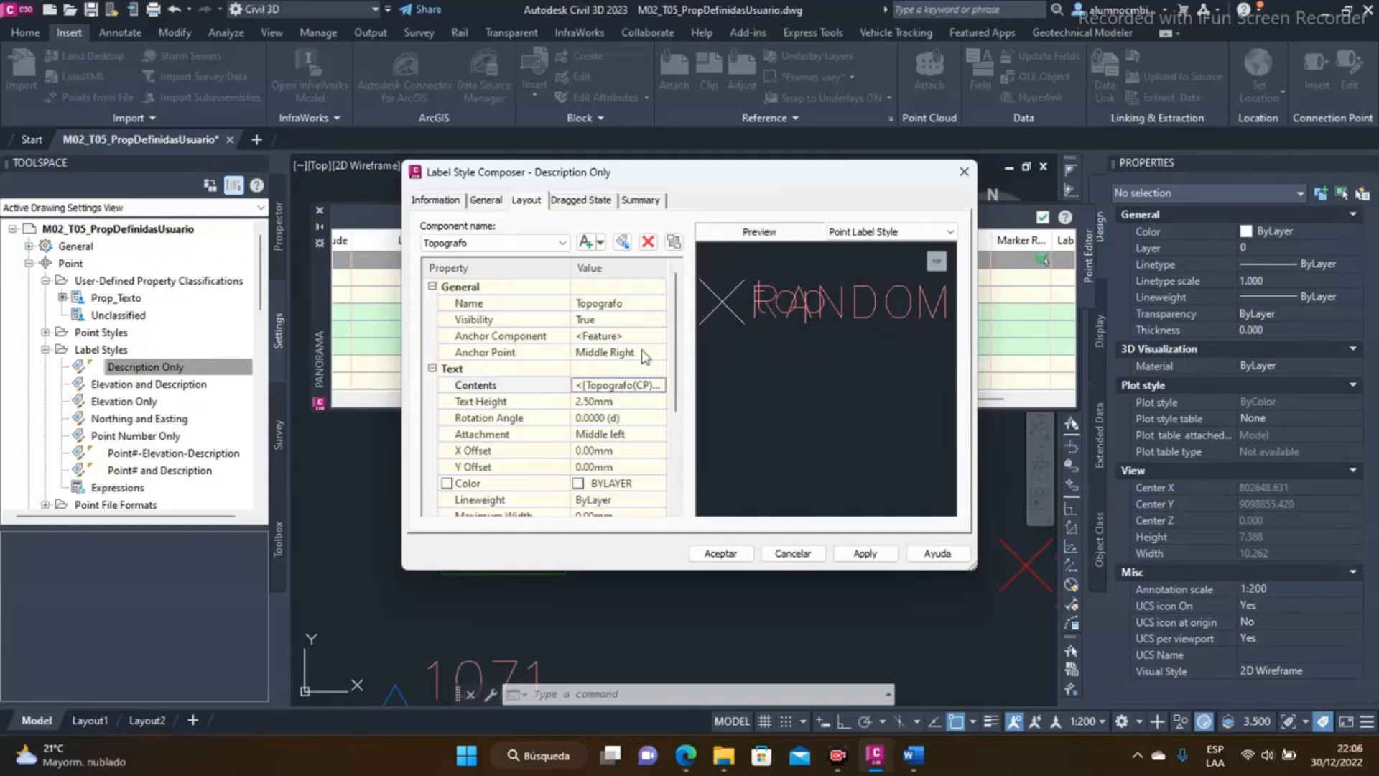
left_click(518, 455)
left_click(467, 470)
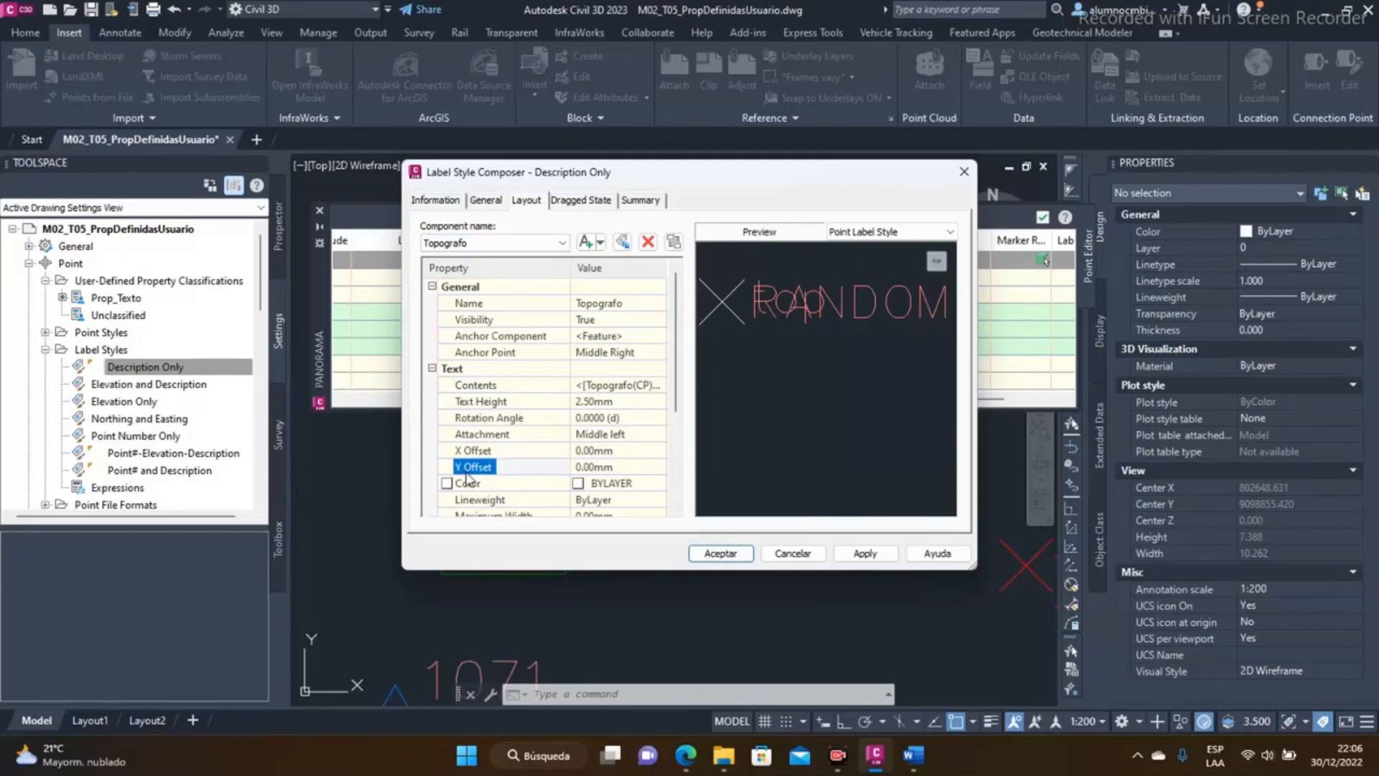
left_click(539, 336)
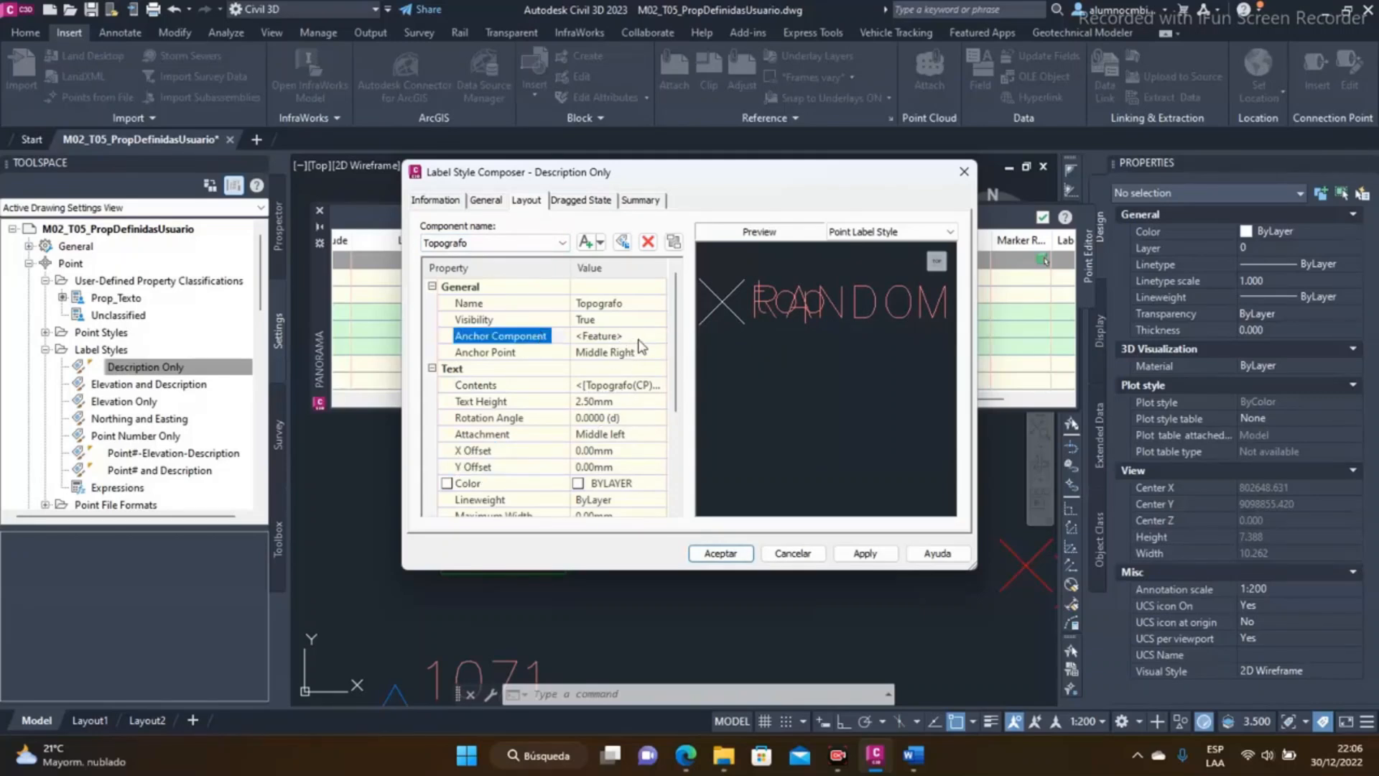
left_click(632, 335)
left_click(659, 336)
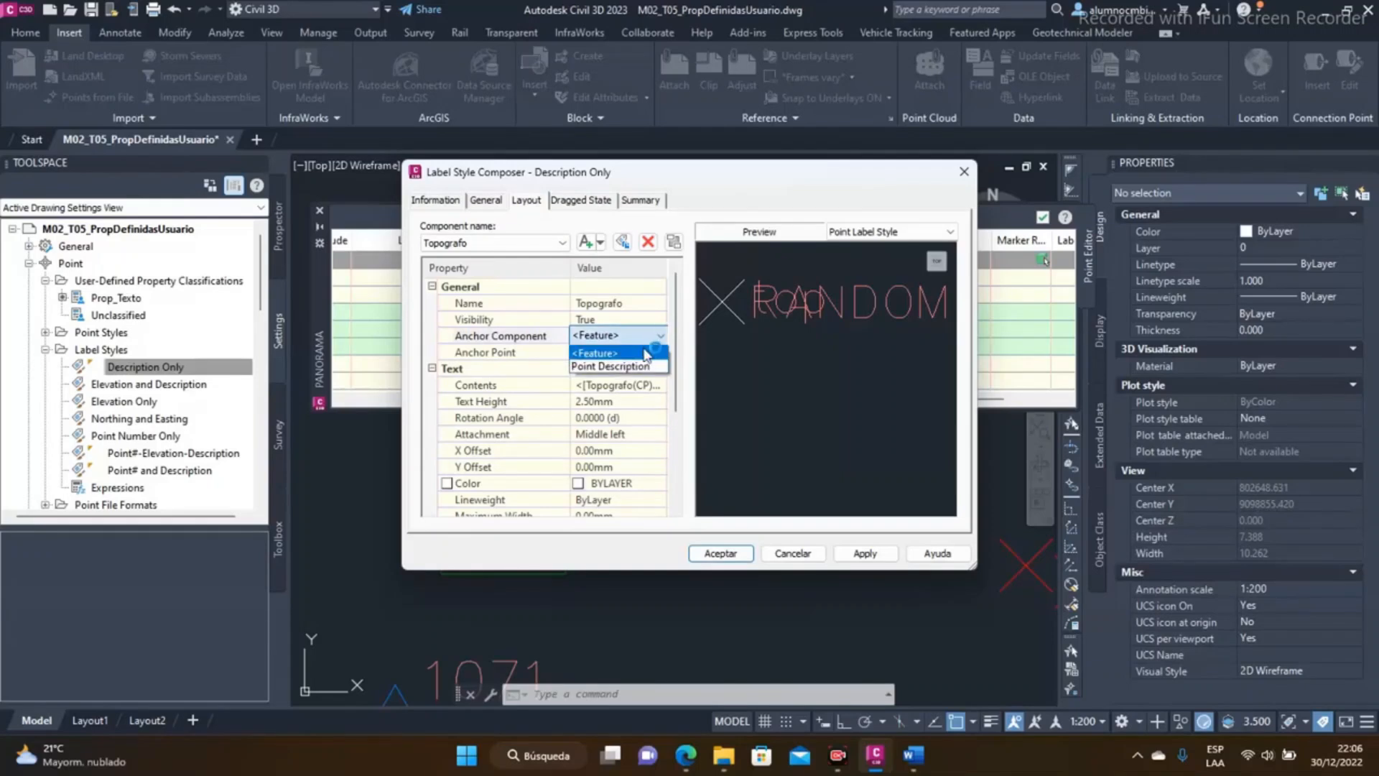
left_click(625, 365)
scroll(774, 382, "down", 2)
middle_click_drag(780, 359, 872, 357)
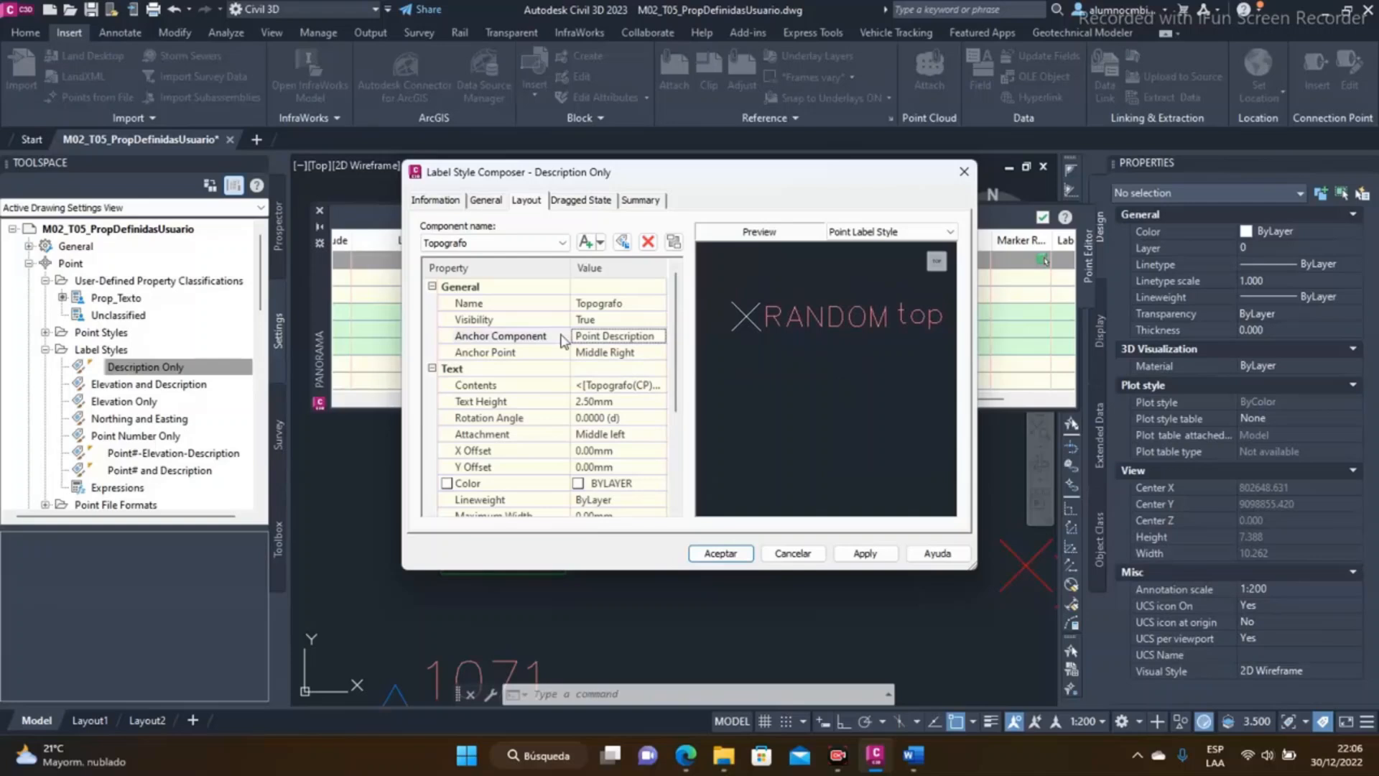
- Set the Topografo component's anchor point to Bottom Left and its text attachment to Top left
left_click(508, 358)
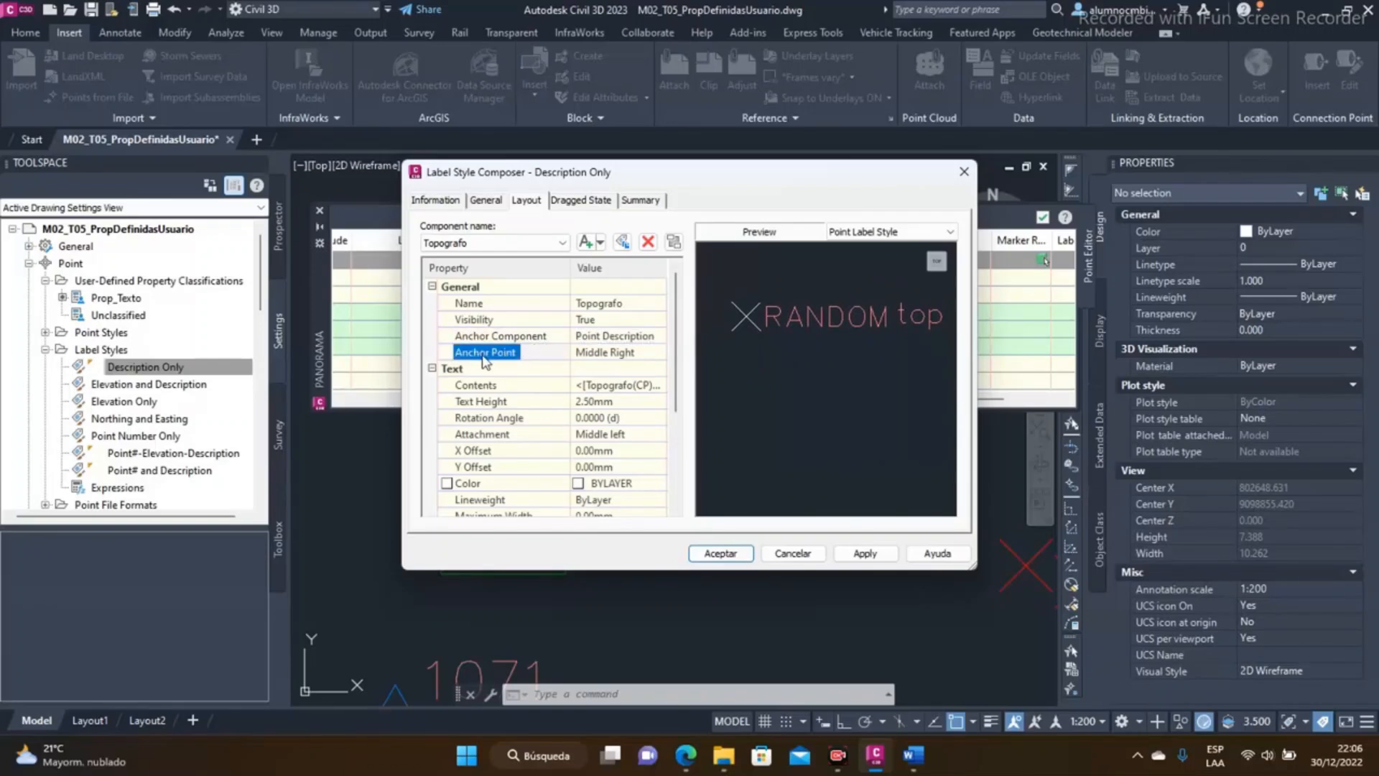
left_click(482, 436)
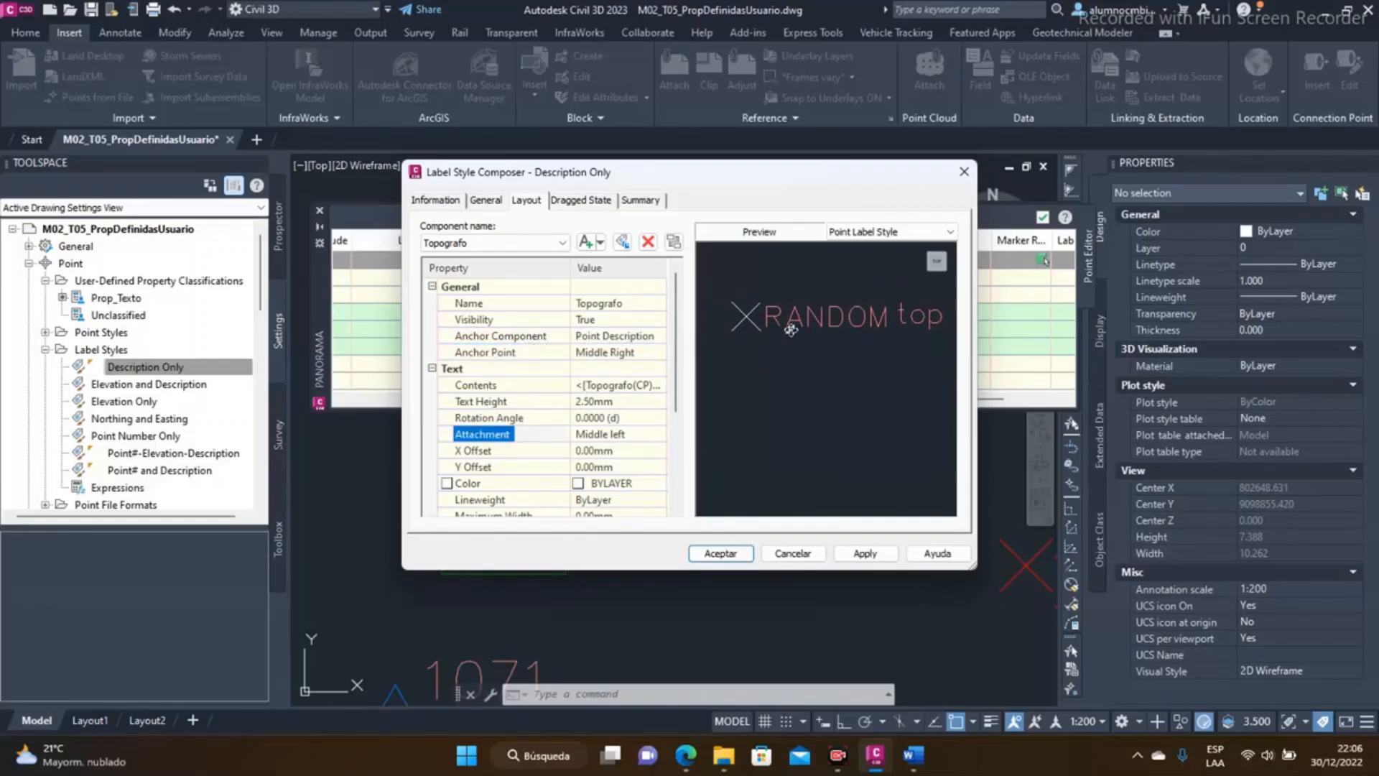
middle_click_drag(883, 311, 871, 323)
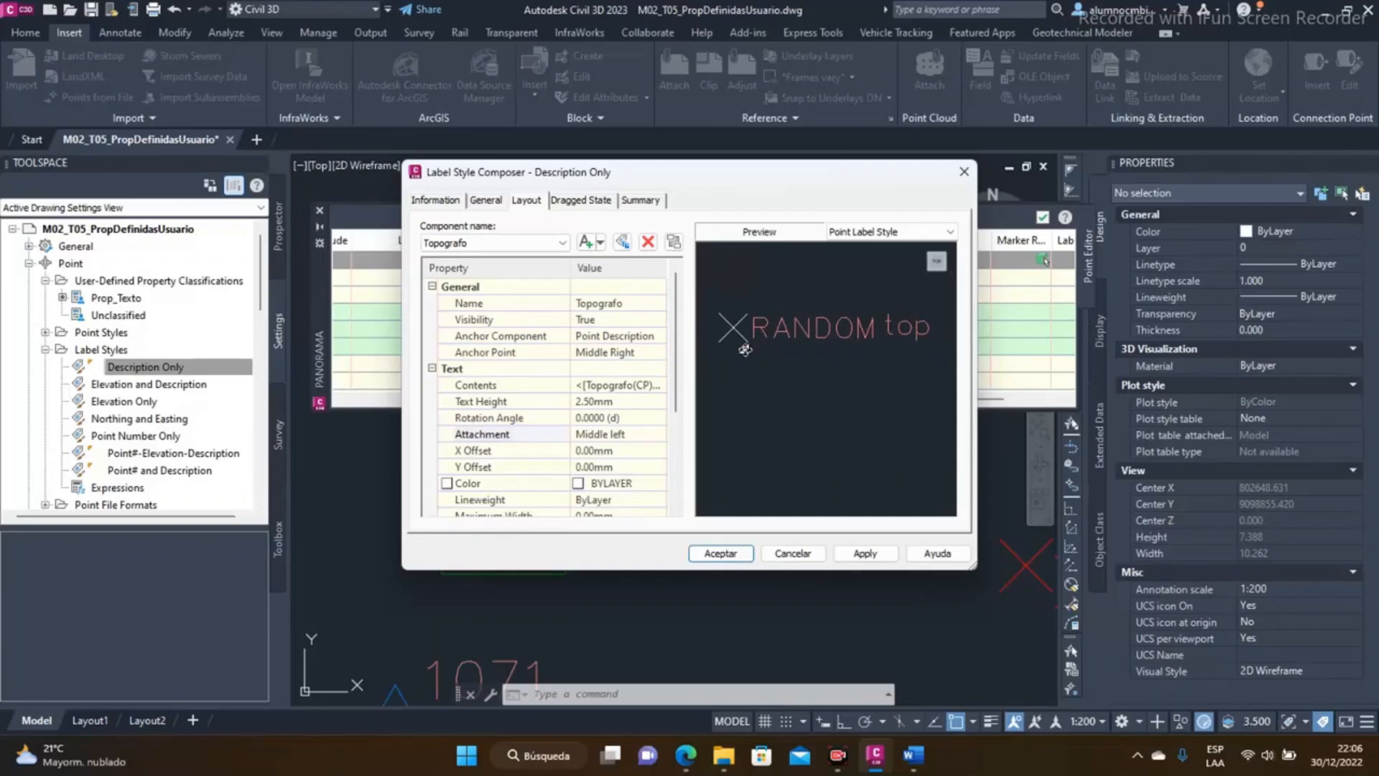
left_click(620, 353)
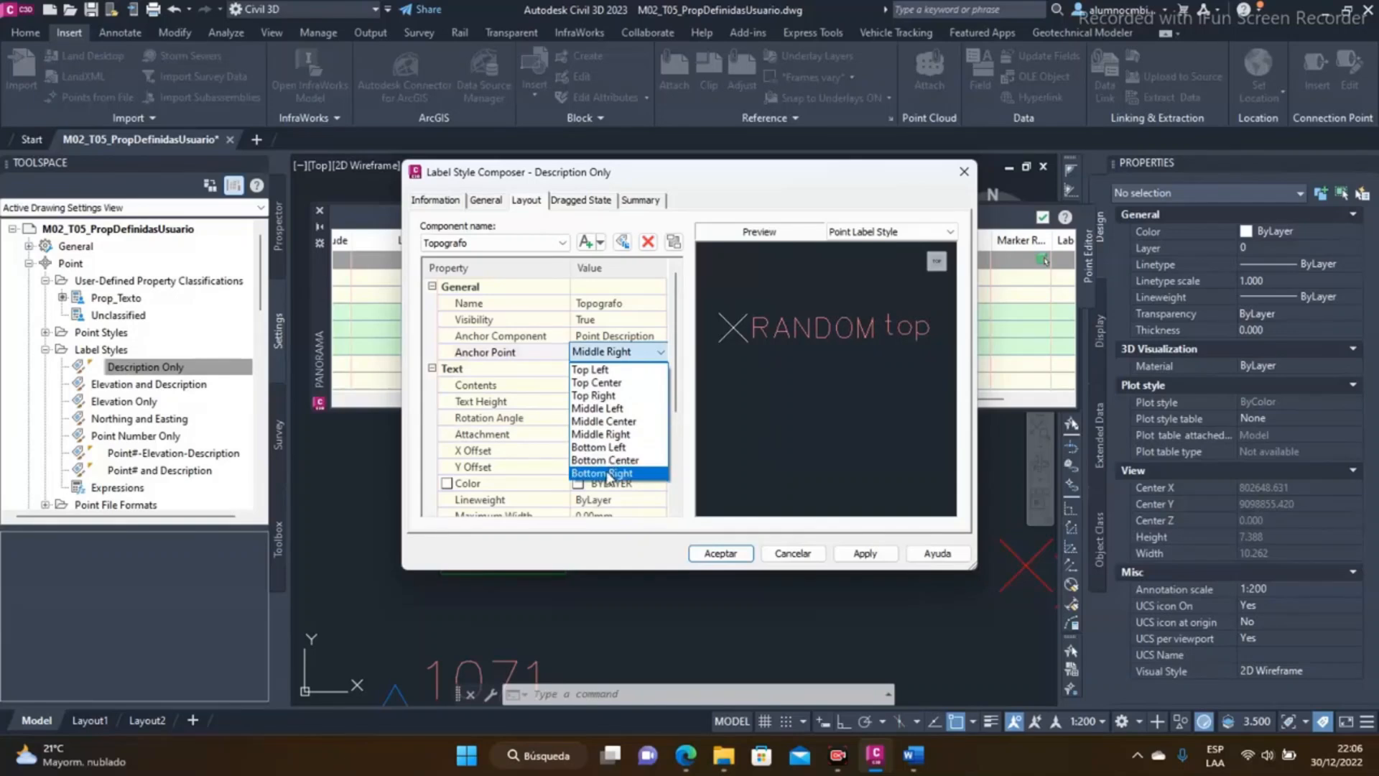
left_click(611, 447)
left_click(617, 434)
left_click(618, 434)
left_click(614, 450)
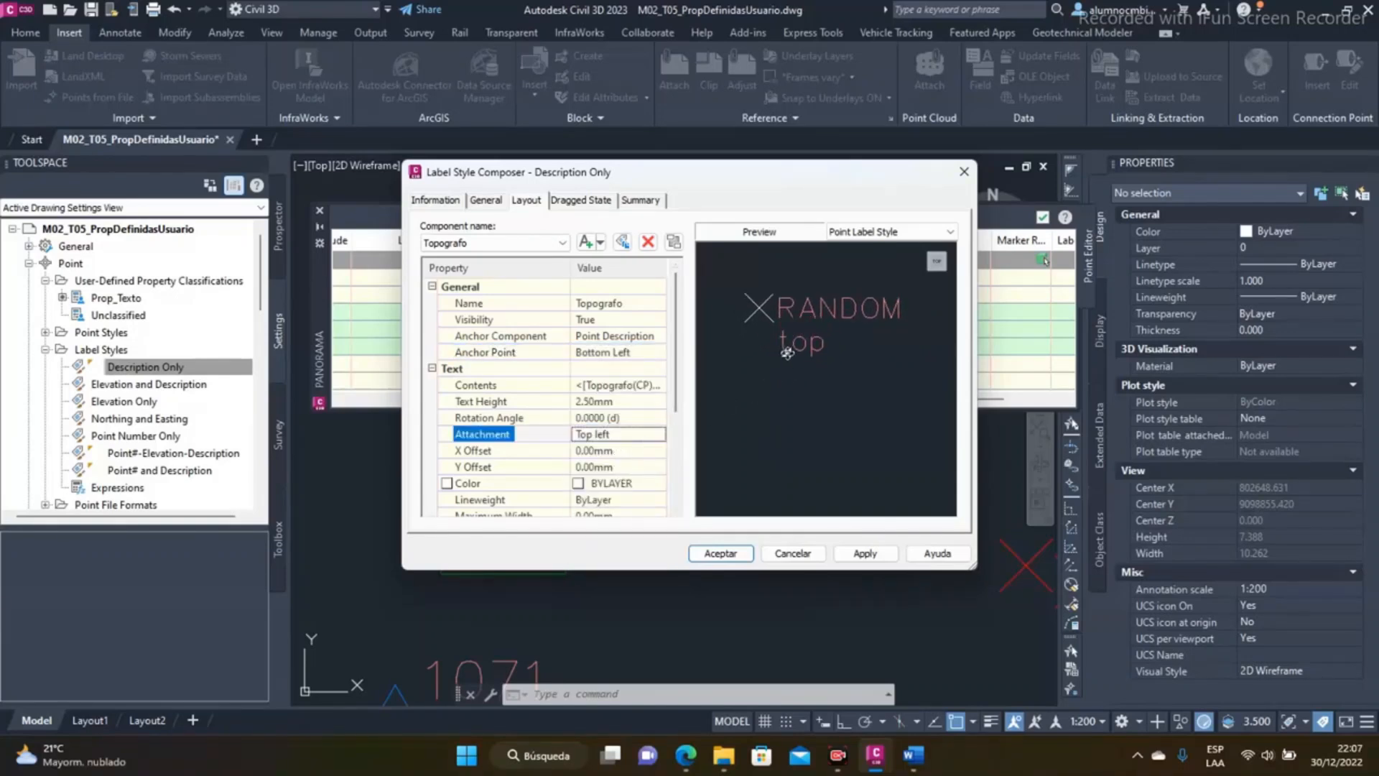
scroll(787, 352, "up", 2)
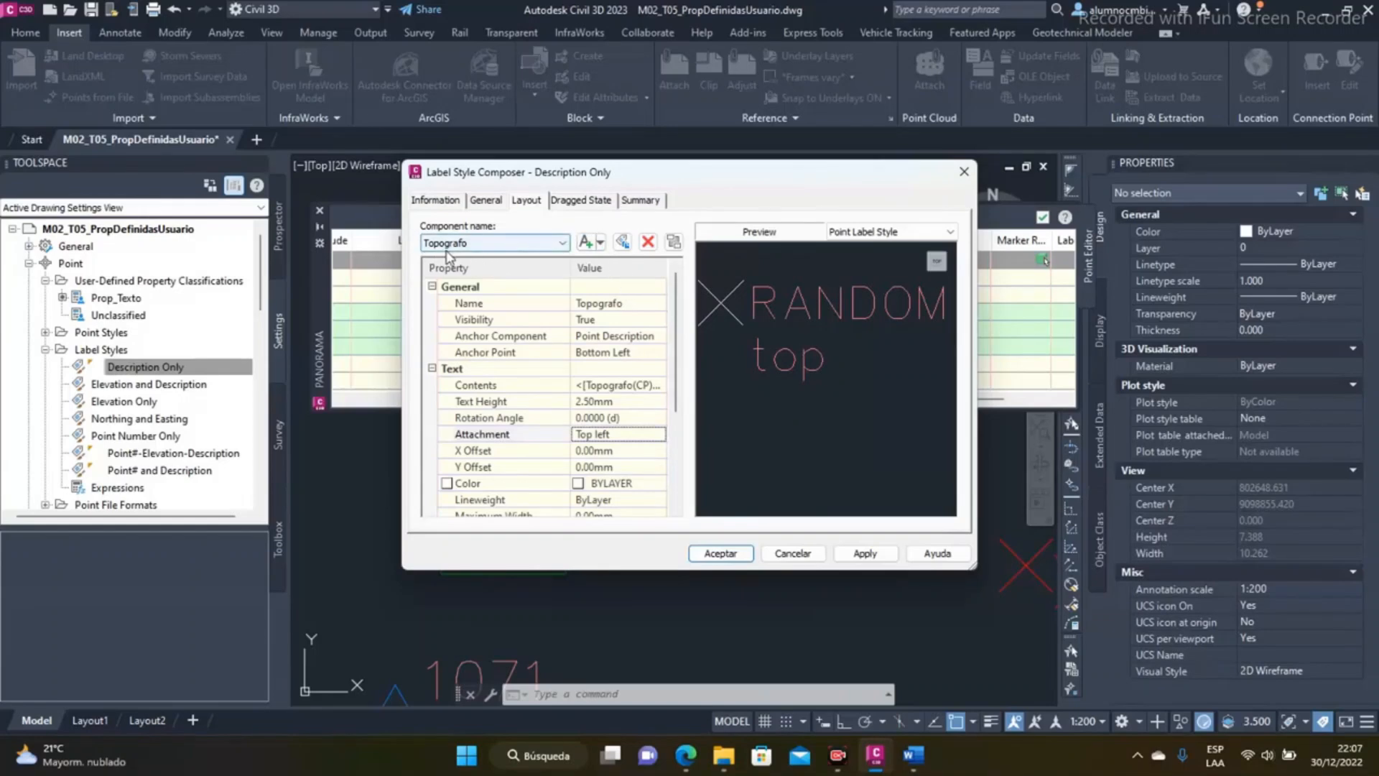
- Copy the Topografo label component and name the copy Estado
left_click(622, 242)
left_click(625, 302)
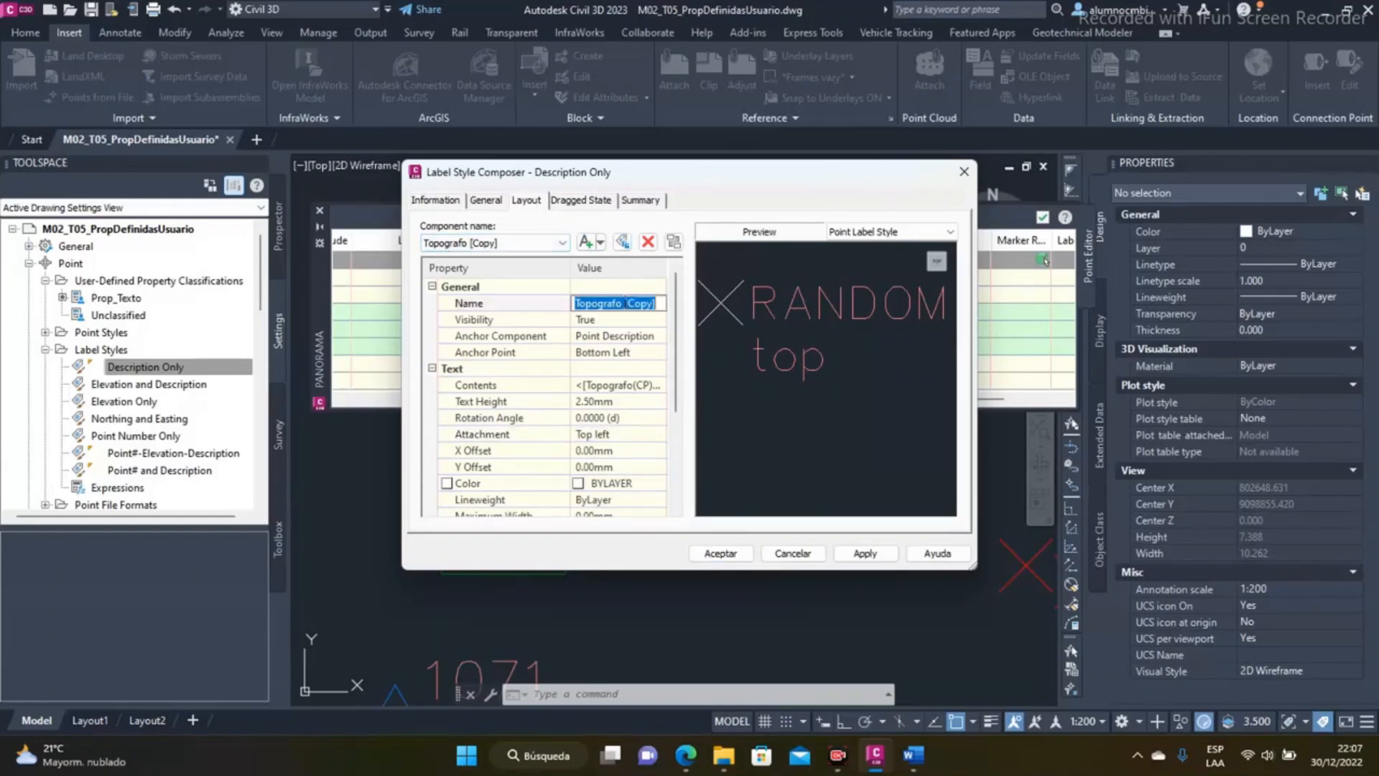
type("Est")
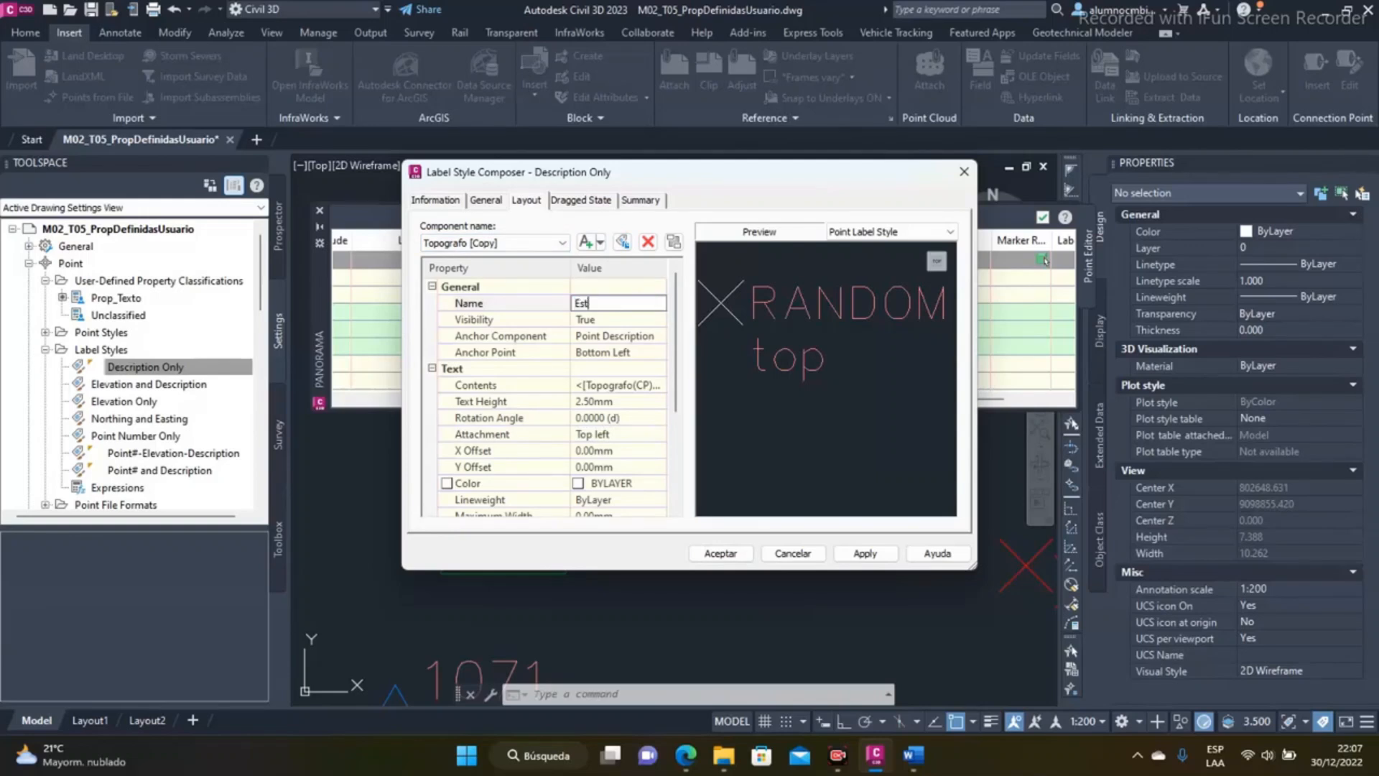
type("ado")
key("Return")
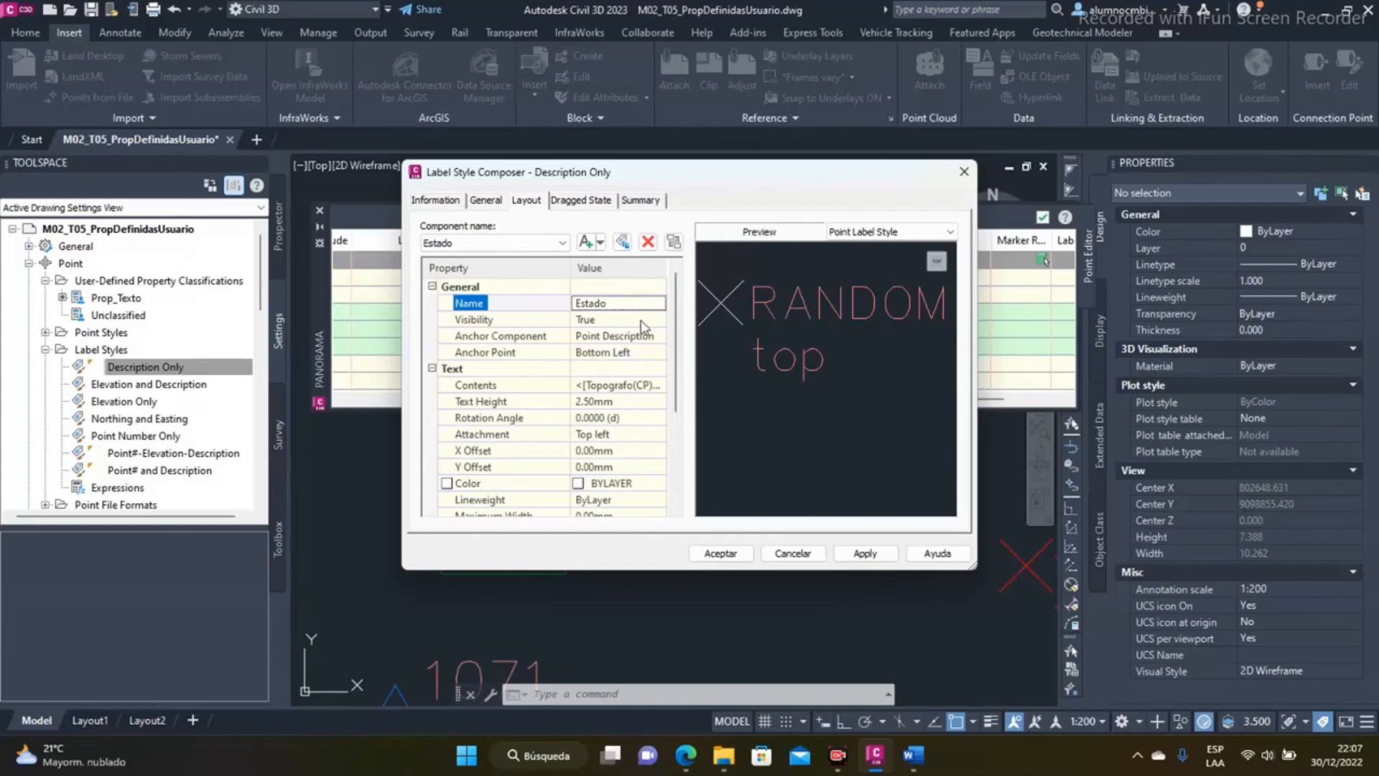
- Anchor the Estado label component to the Topografo component
left_click(618, 335)
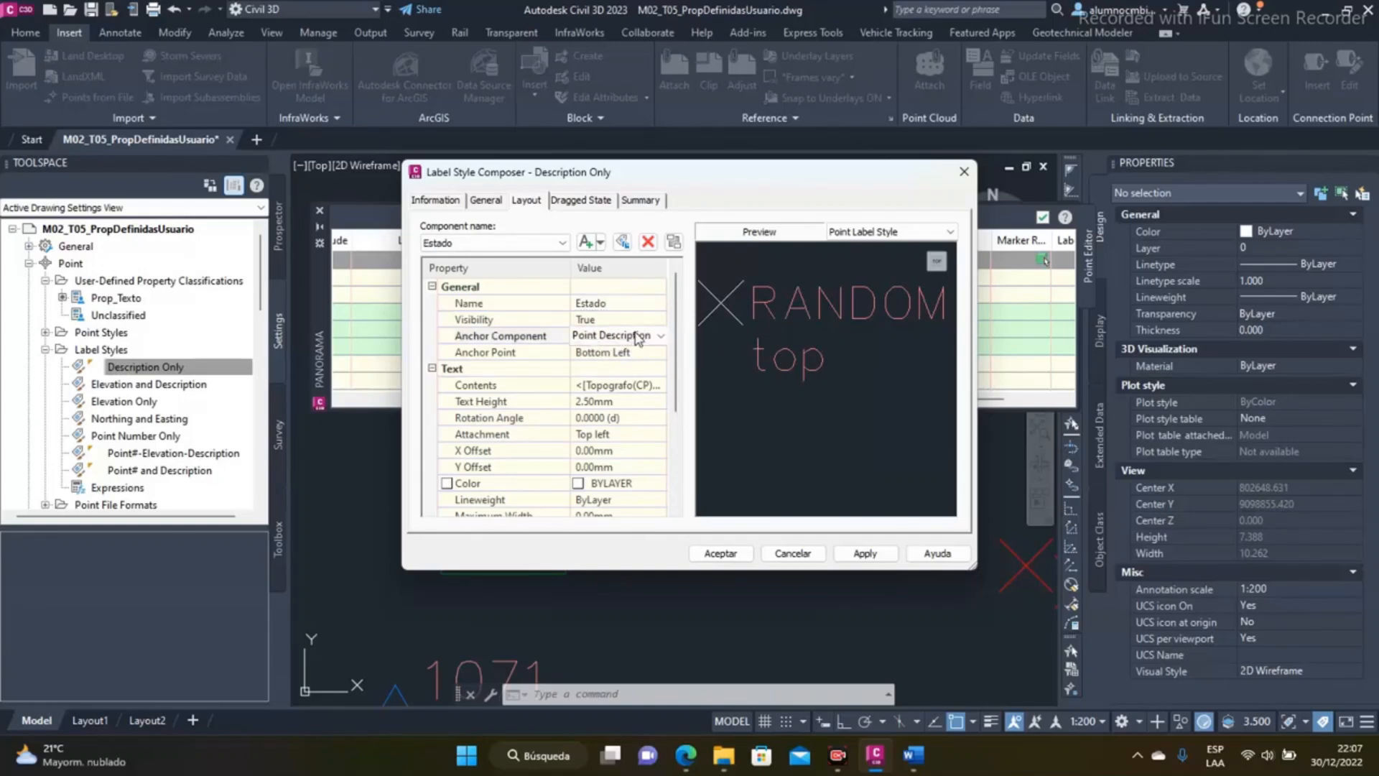
left_click(660, 335)
left_click(617, 386)
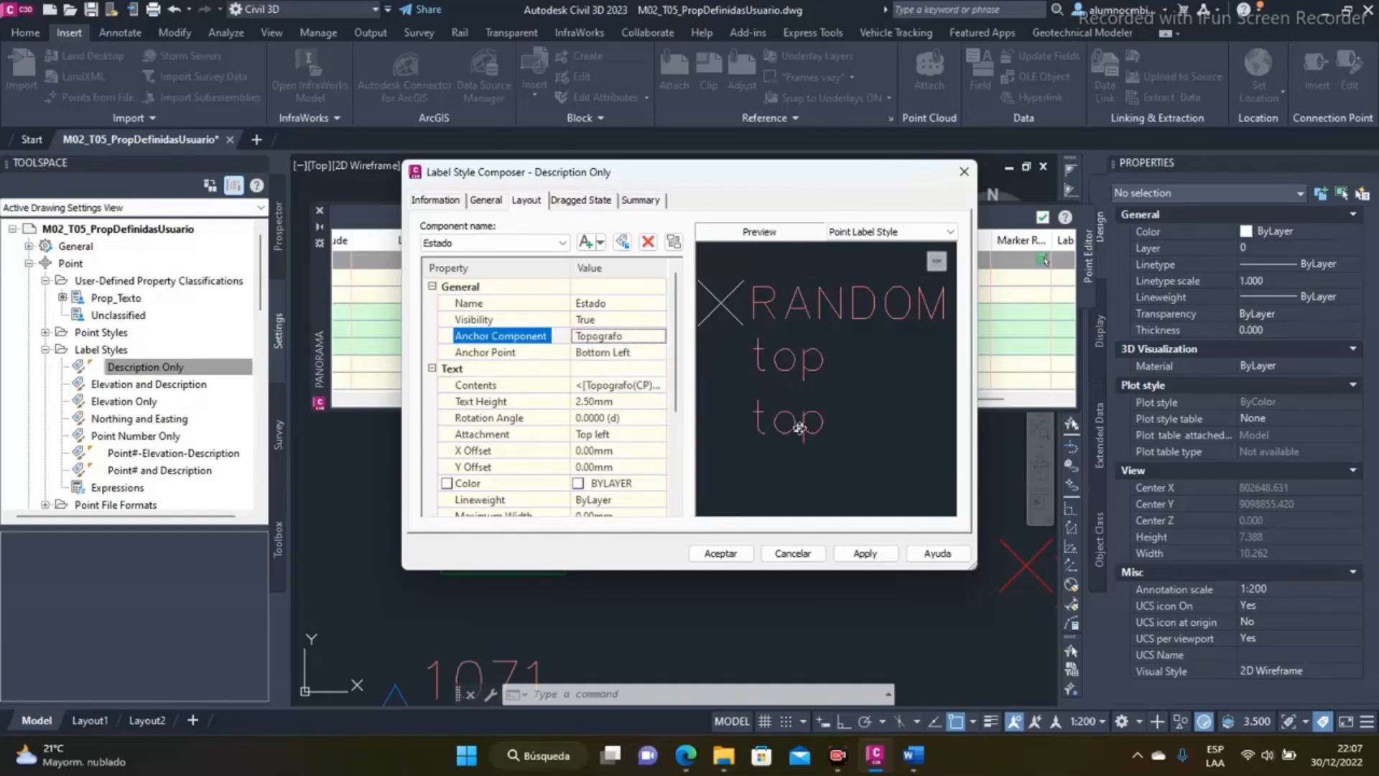
- Replace the Topografo field in the Estado component's contents with the Estado property, preserving case, and accept the label style changes
left_click(635, 388)
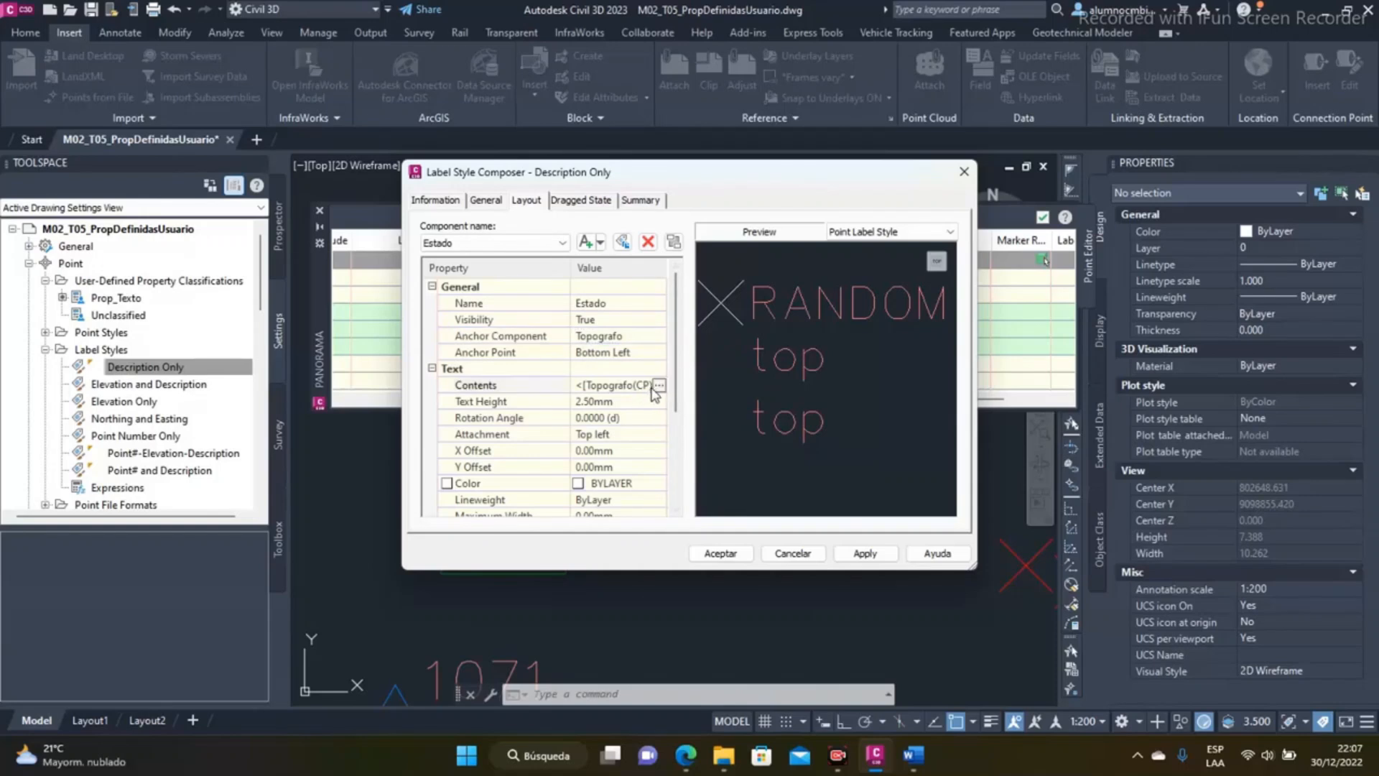
left_click(660, 384)
double_click(847, 280)
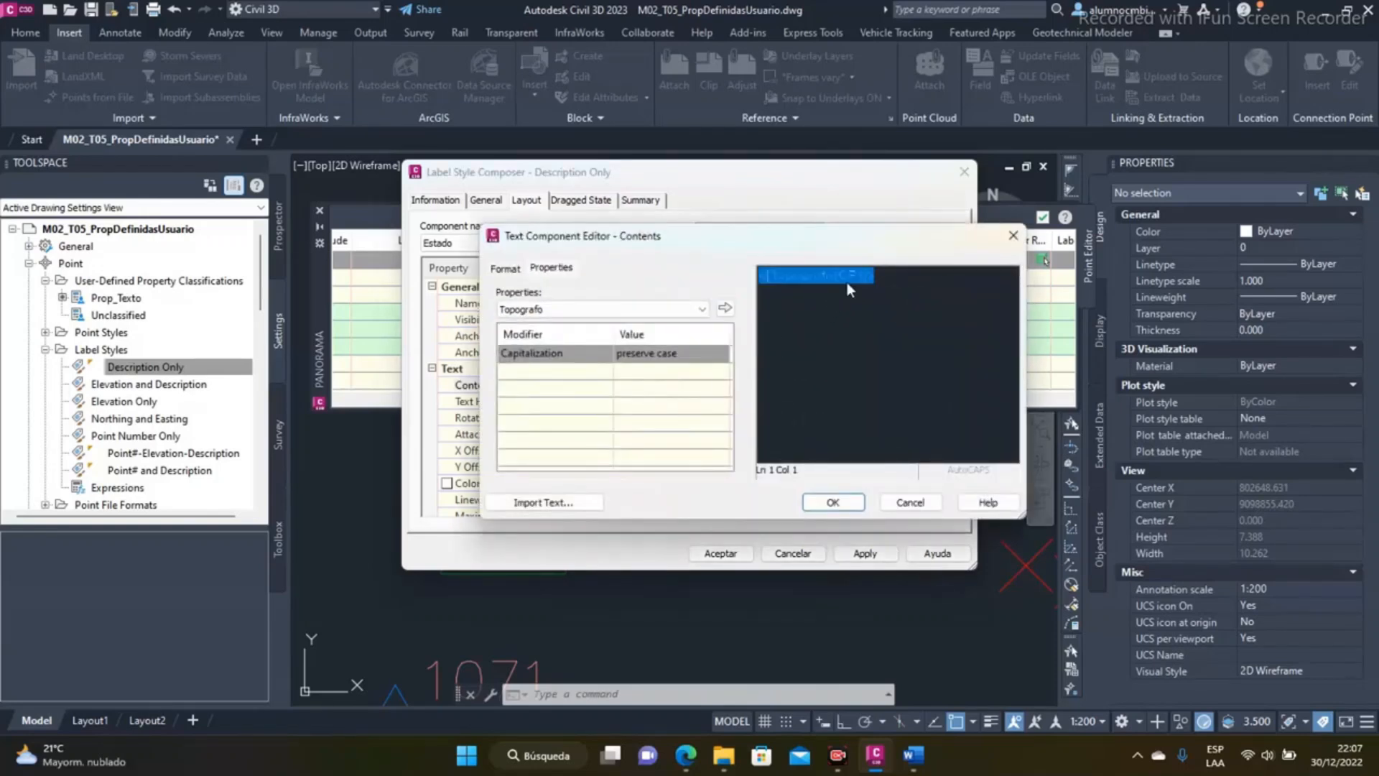
left_click(560, 310)
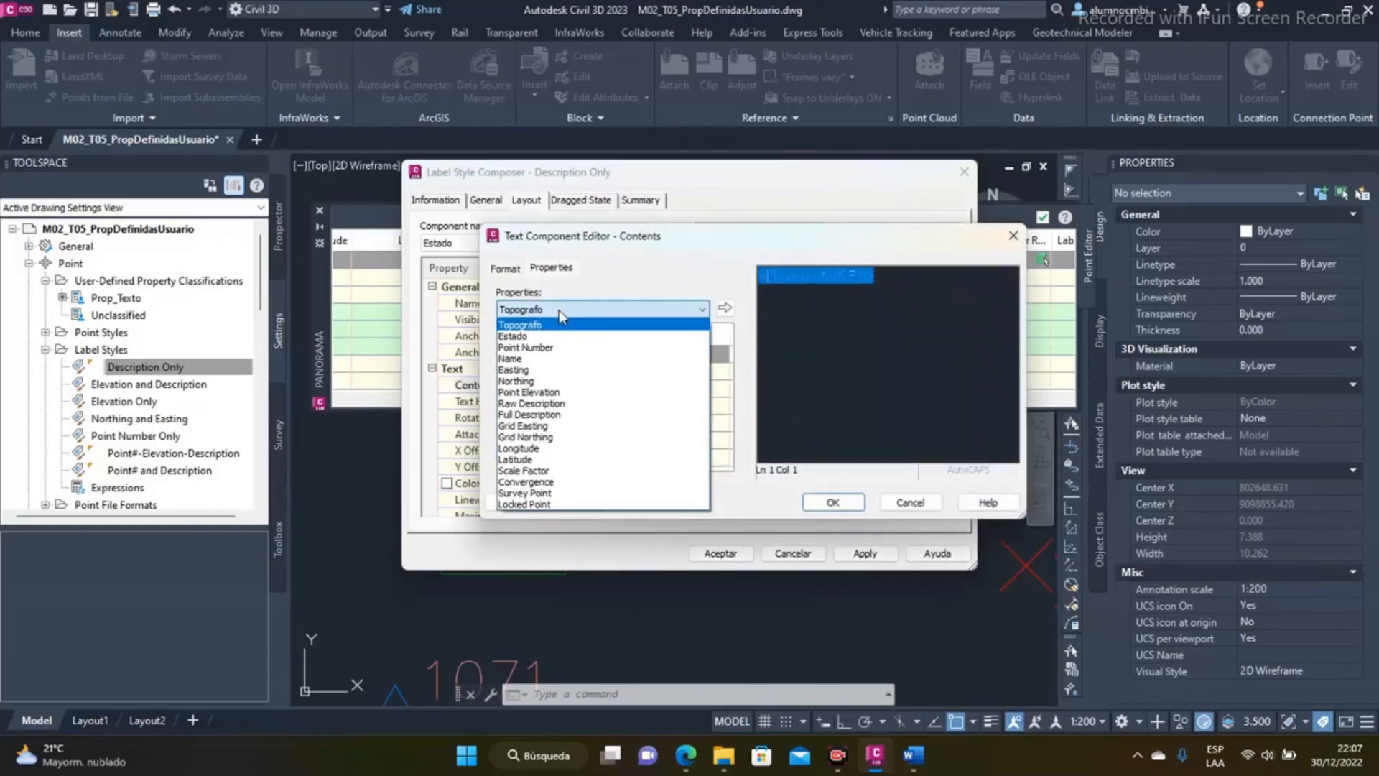
left_click(530, 336)
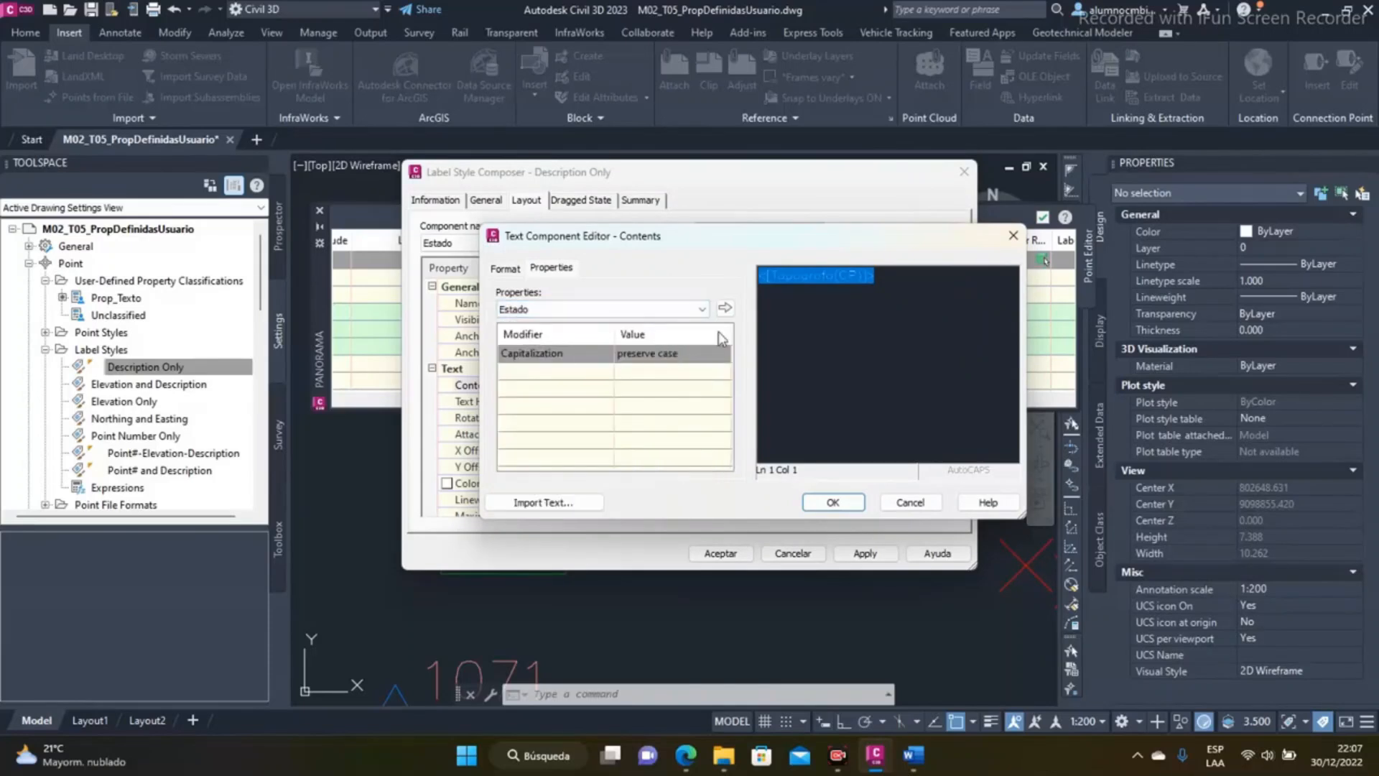
left_click(724, 307)
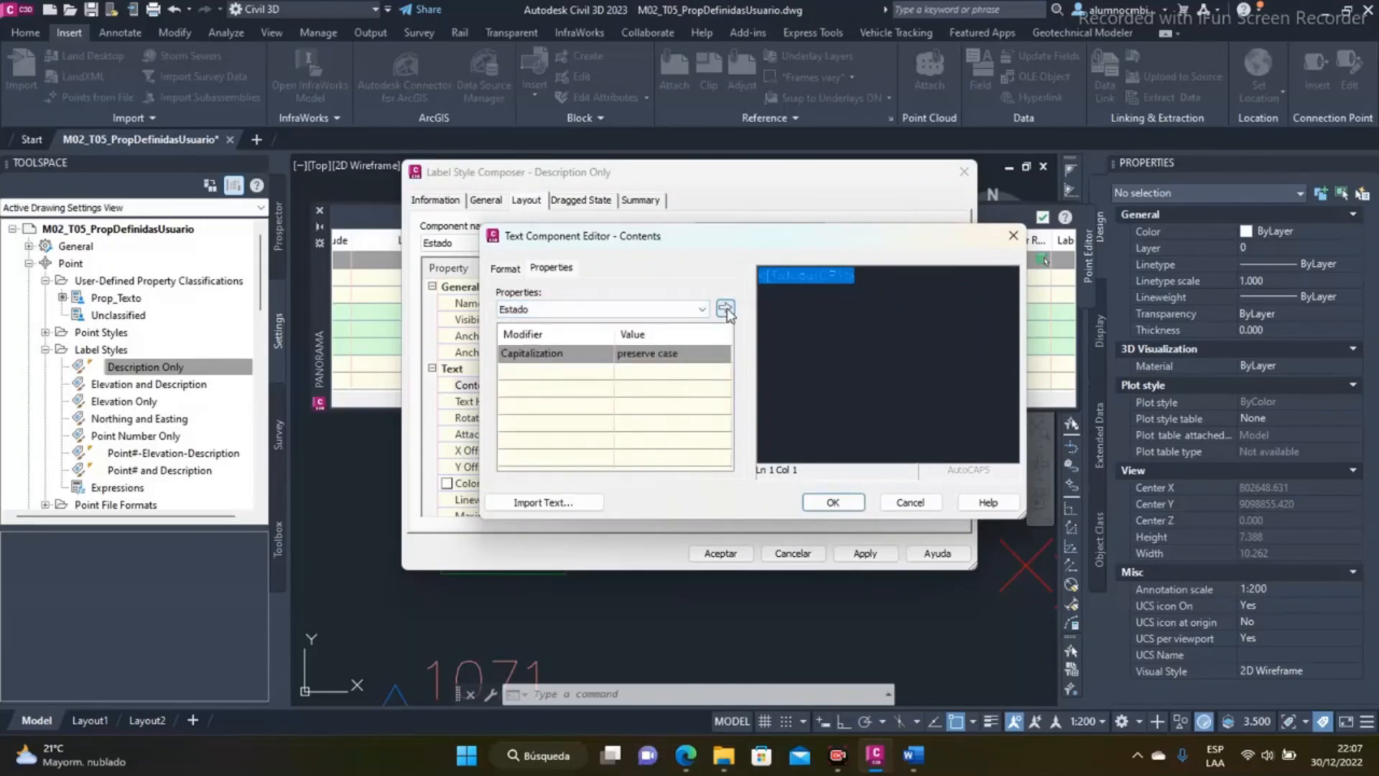
left_click(833, 503)
scroll(780, 330, "down", 4)
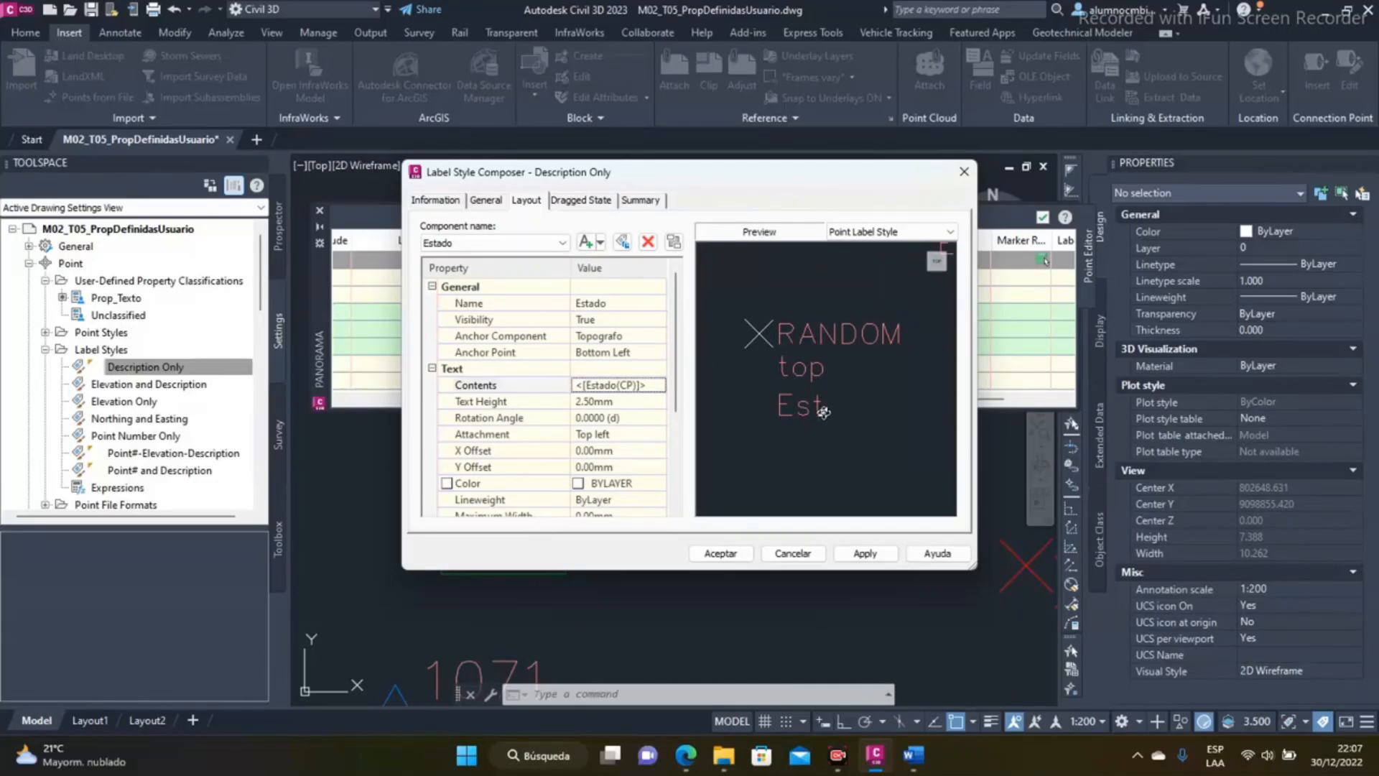
left_click(721, 552)
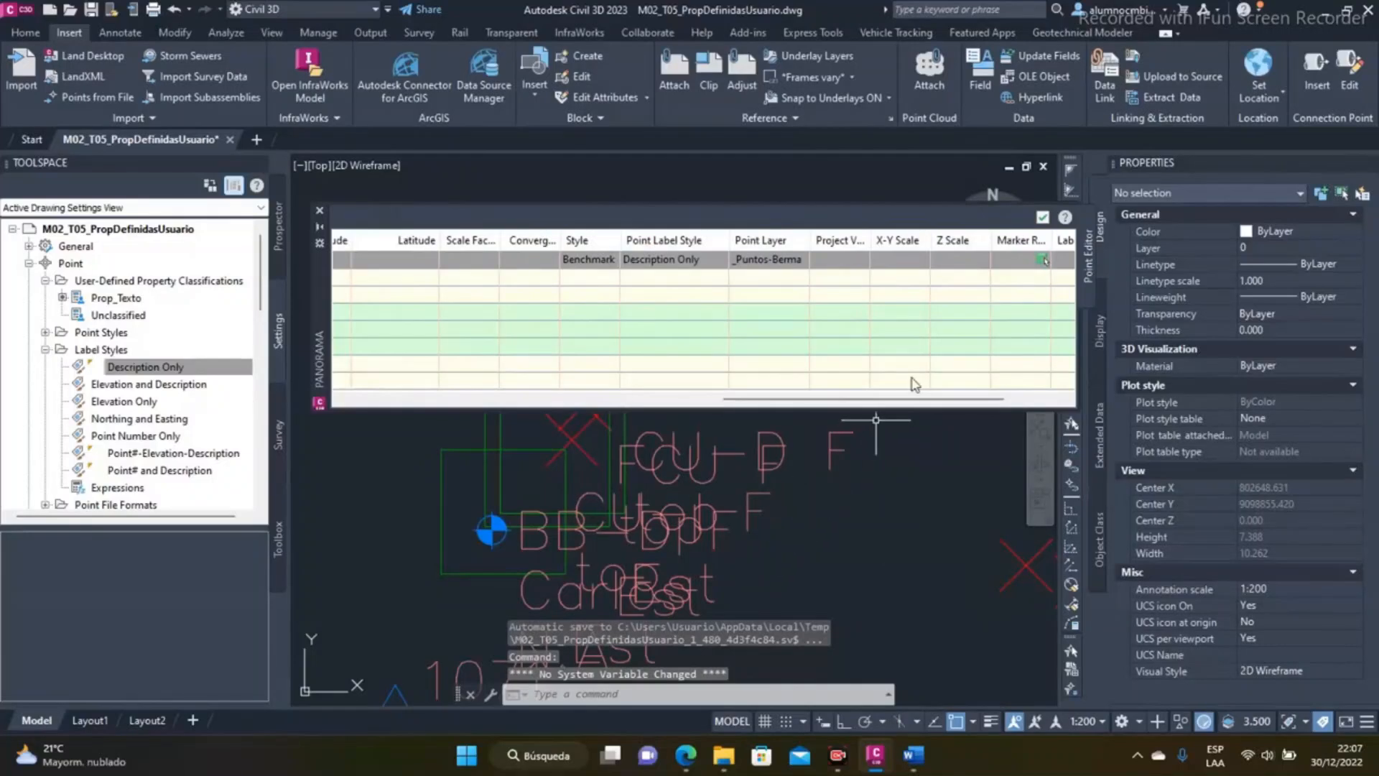
- Set the drawing's annotation scale to 1:50 to reduce the overlap between the point labels
scroll(779, 481, "down", 1)
middle_click_drag(761, 508, 763, 437)
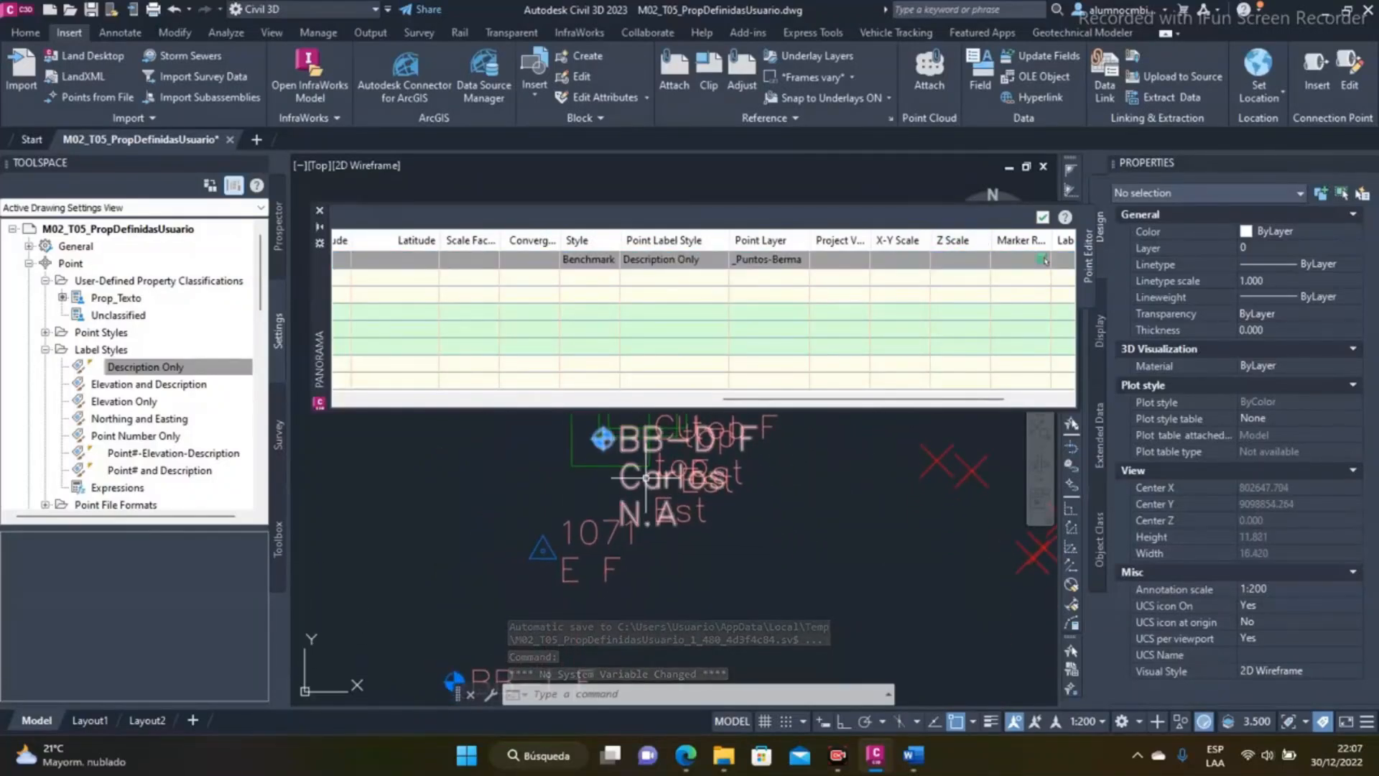
scroll(708, 420, "up", 1)
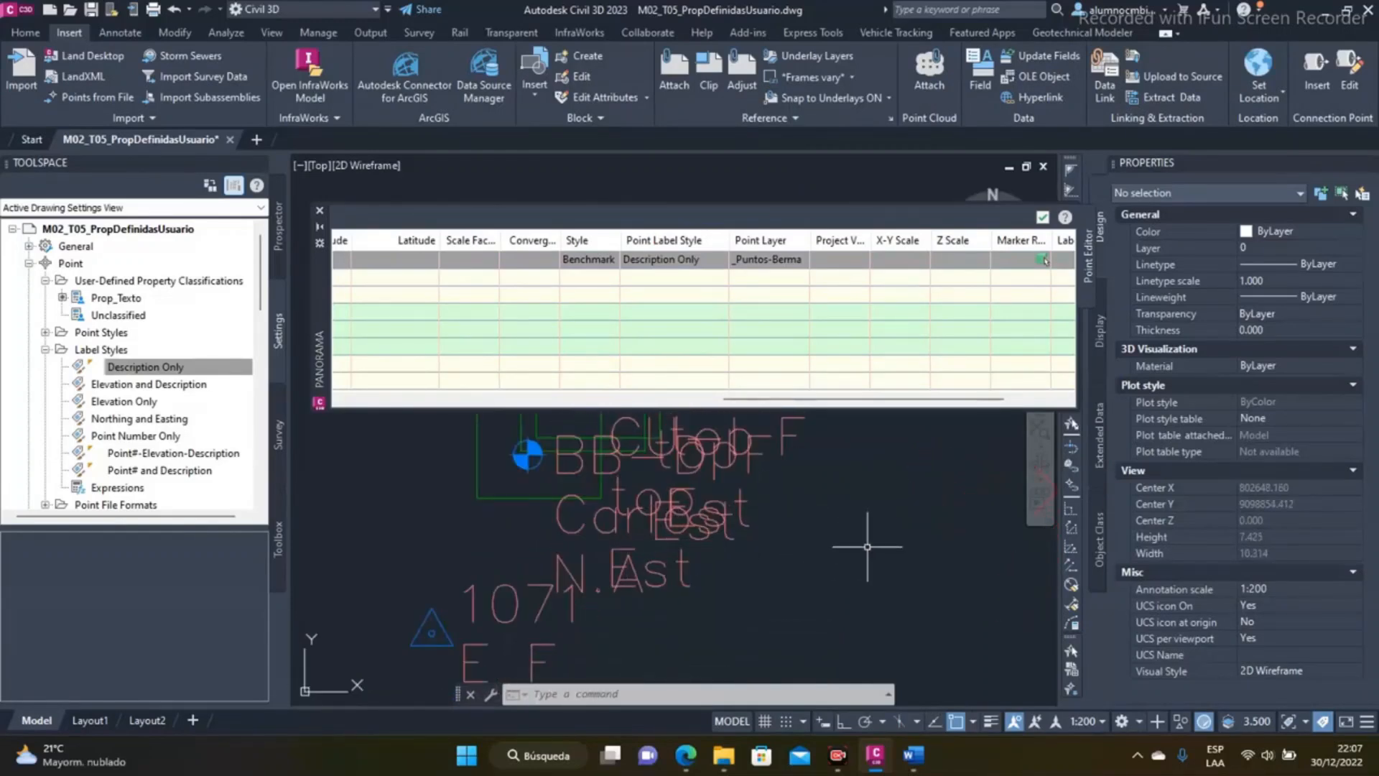
scroll(977, 668, "down", 1)
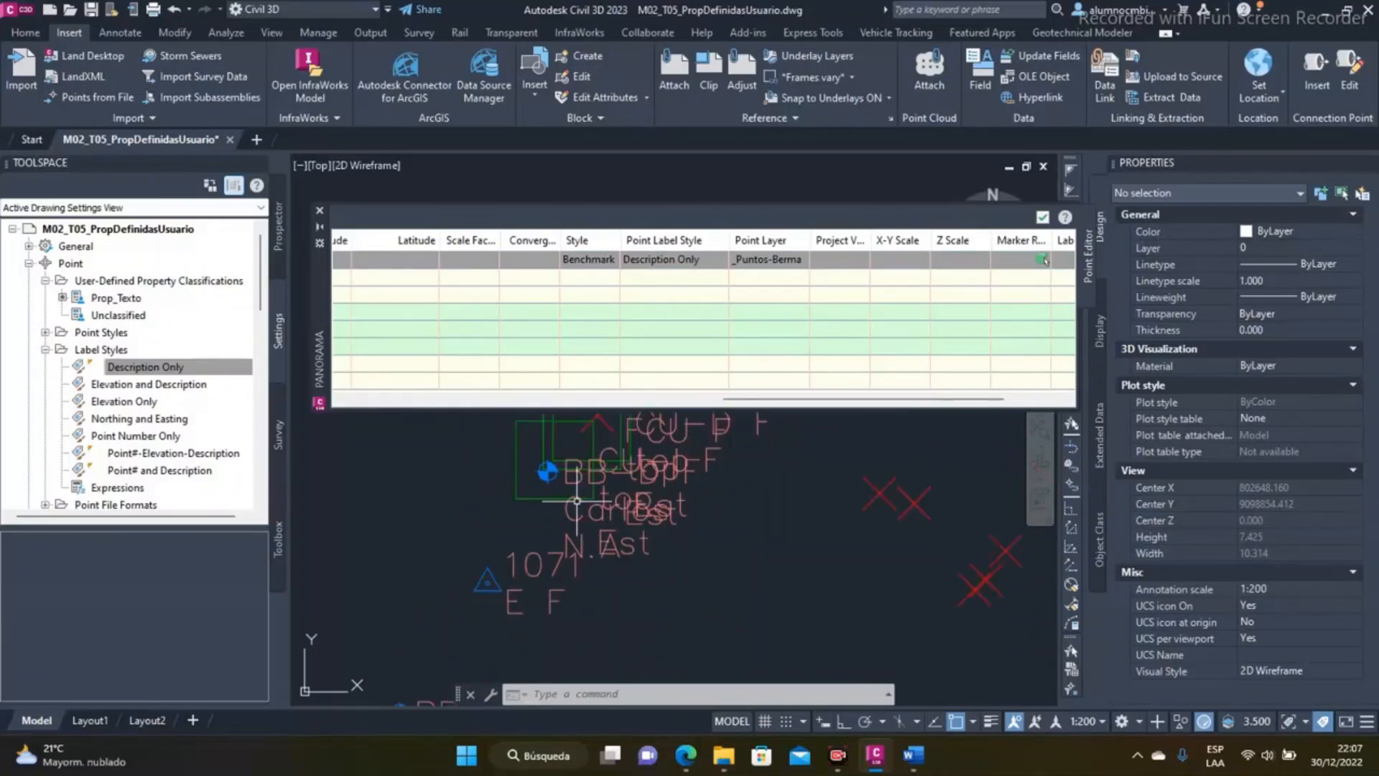
left_click(1081, 721)
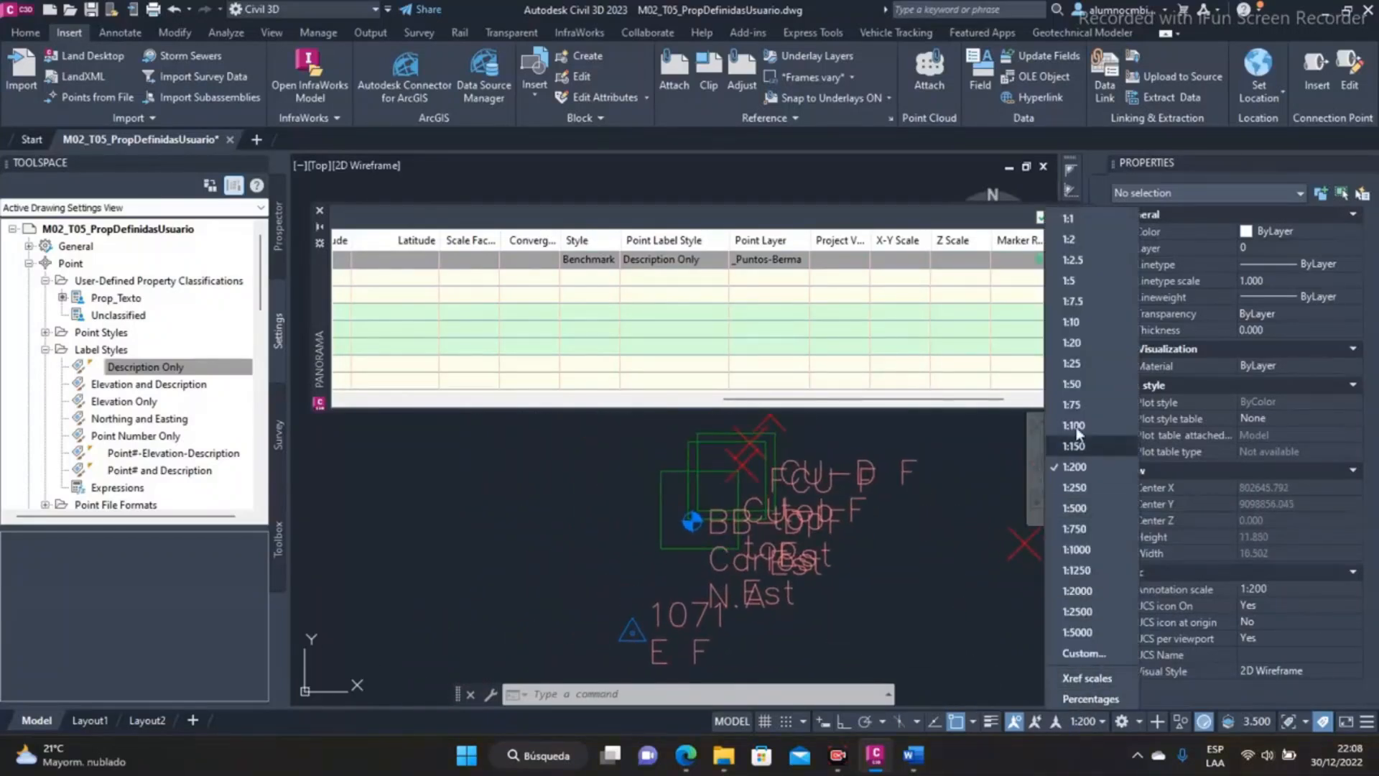
left_click(1091, 382)
scroll(649, 547, "up", 3)
scroll(643, 547, "down", 1)
mouse_move(572, 536)
middle_mouse_down()
mouse_move(691, 555)
mouse_move(738, 525)
middle_mouse_up()
- Move the BB-D F point's label below its marker, clear of the neighbouring CU-I F label
left_click(697, 544)
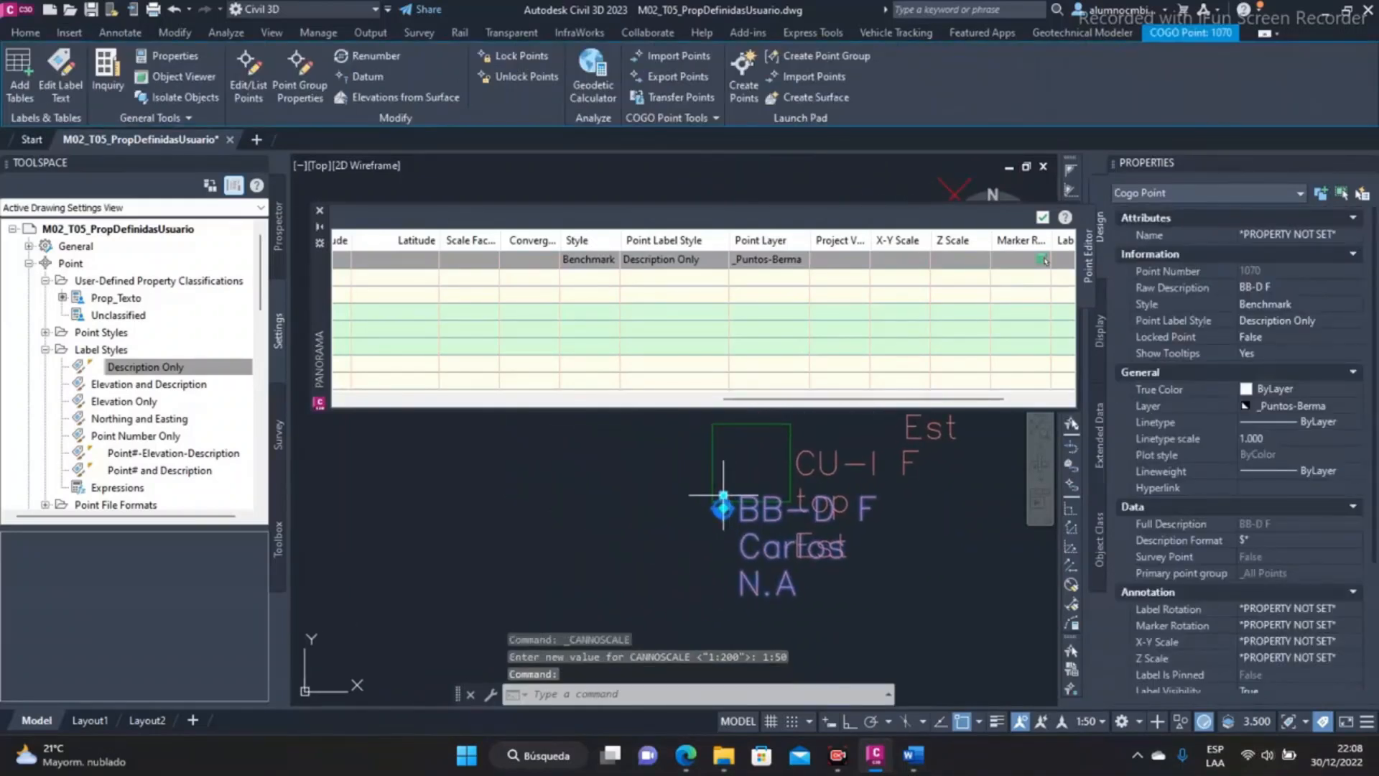
left_click(723, 496)
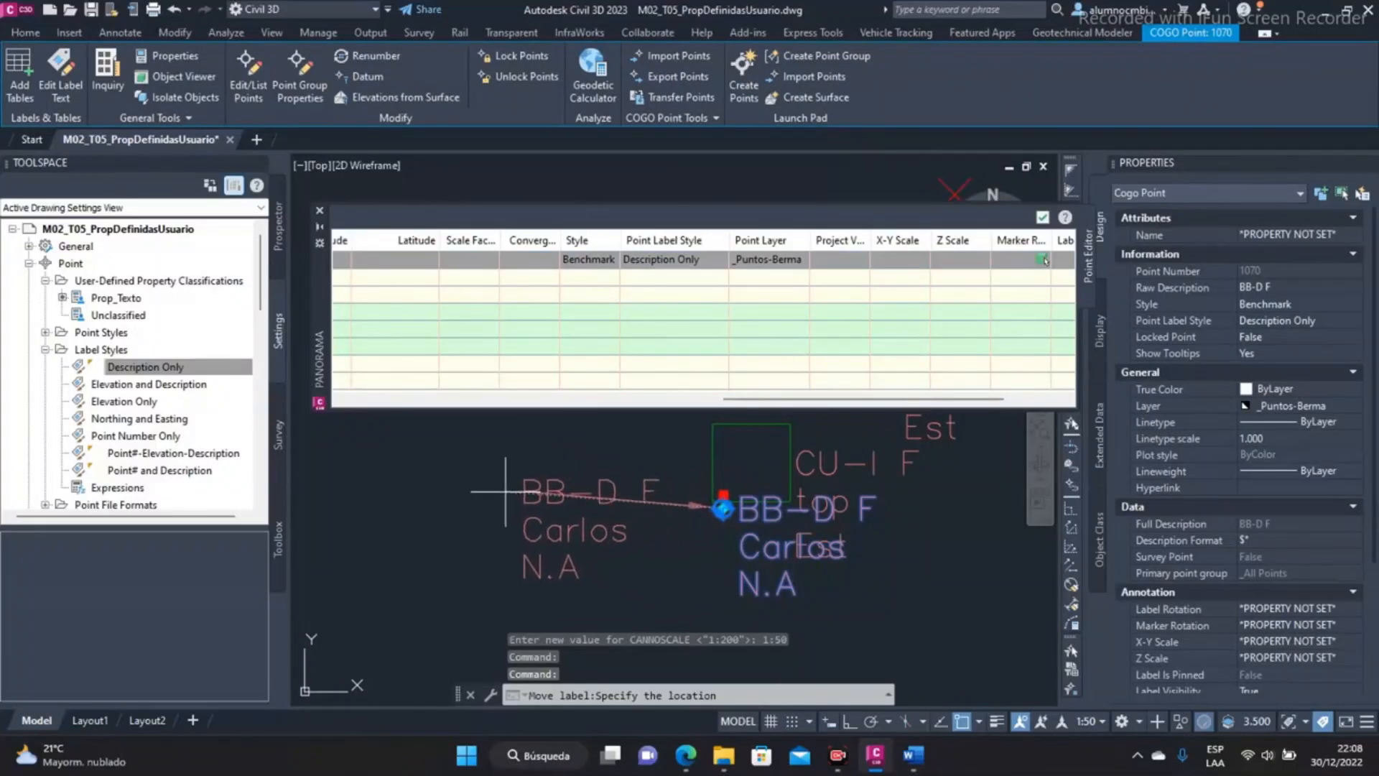
middle_click_drag(600, 538, 525, 417)
left_click(682, 530)
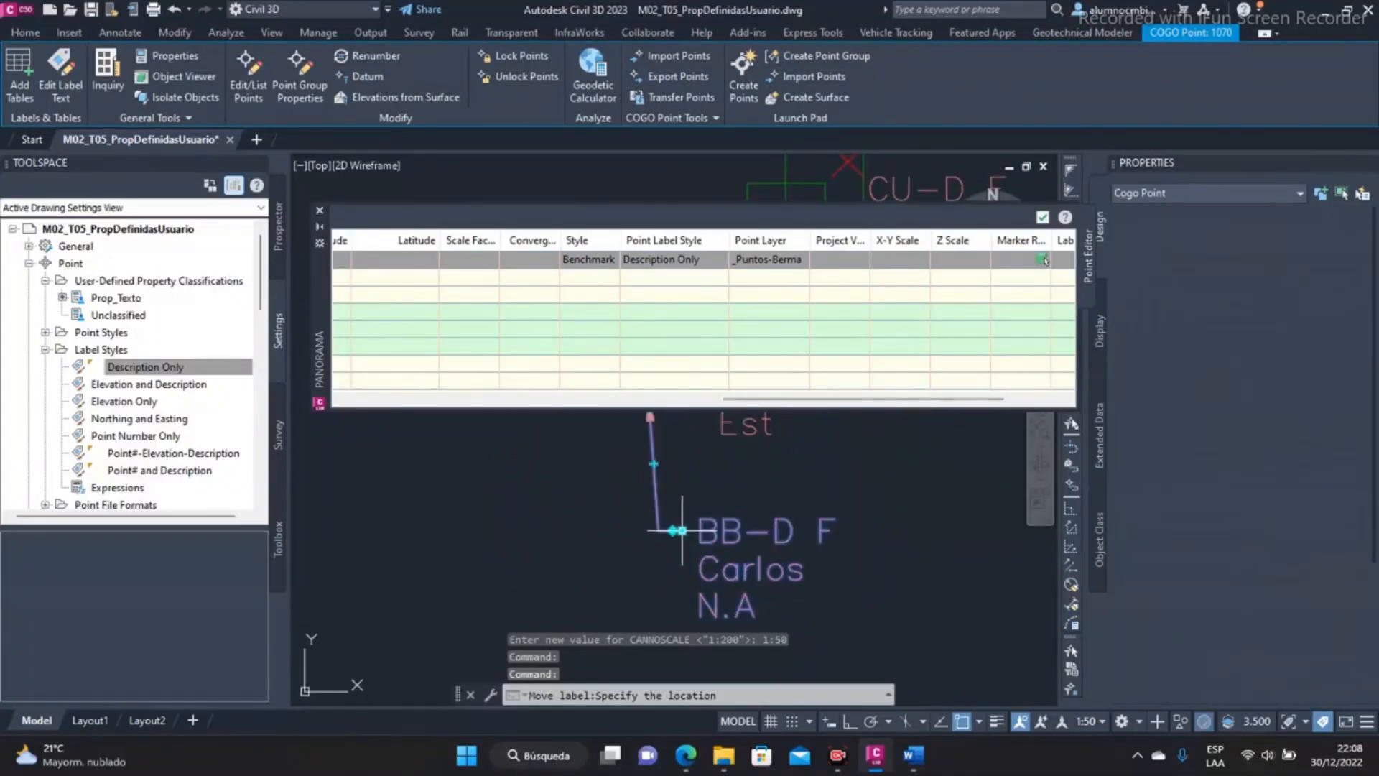
scroll(735, 594, "down", 2)
scroll(625, 541, "up", 4)
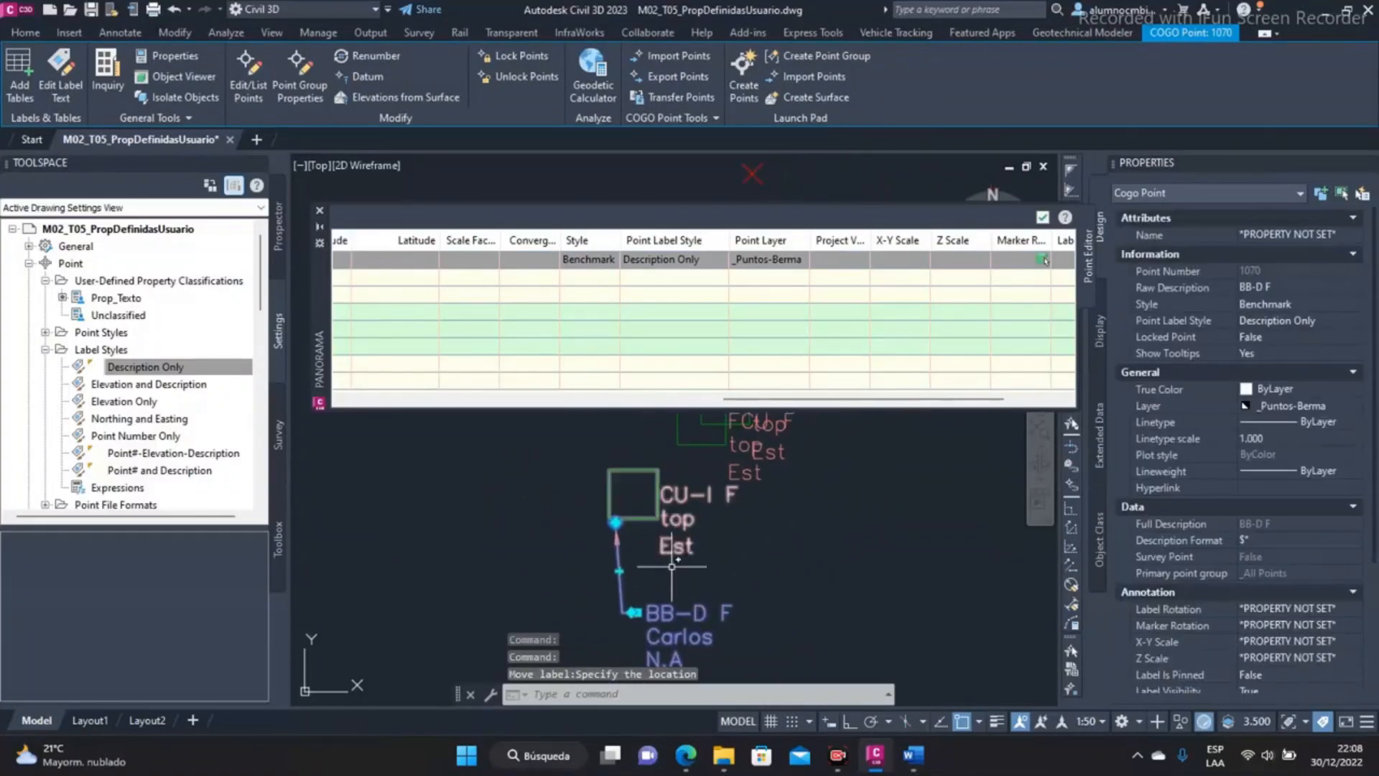
scroll(614, 525, "up", 1)
scroll(585, 494, "down", 1)
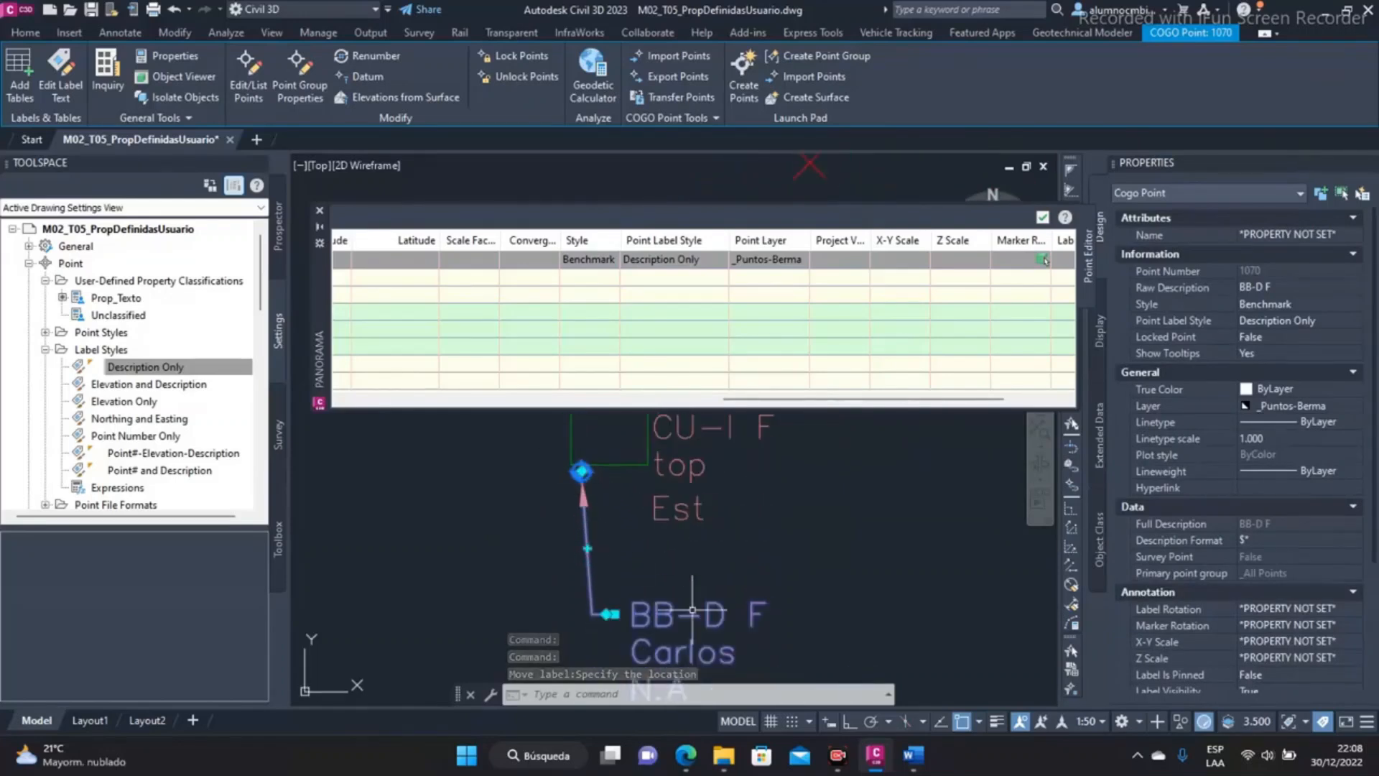
middle_click_drag(680, 648, 659, 545)
scroll(660, 547, "up", 1)
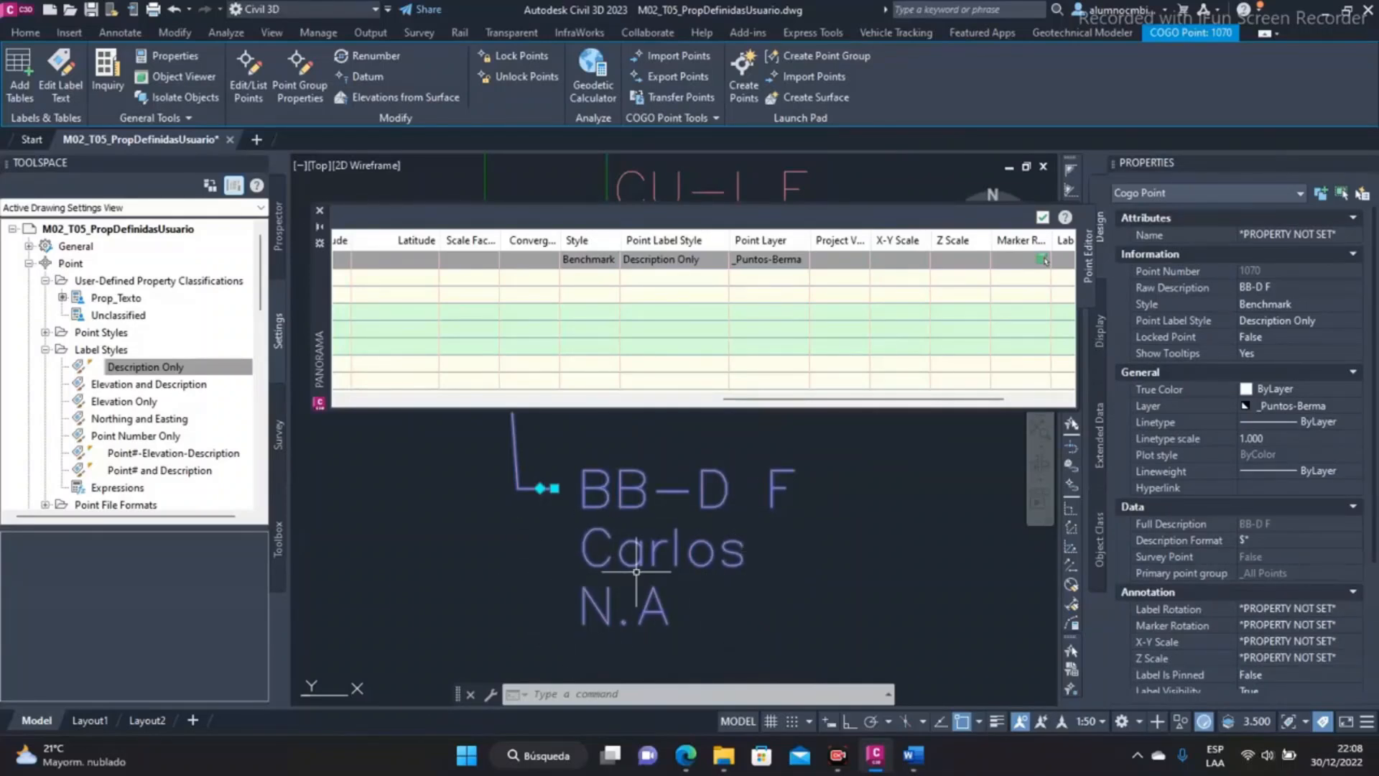
- Examine the BB-D F and CU-I F point labels and compare their Topografo and Estado lines
scroll(636, 572, "down", 3)
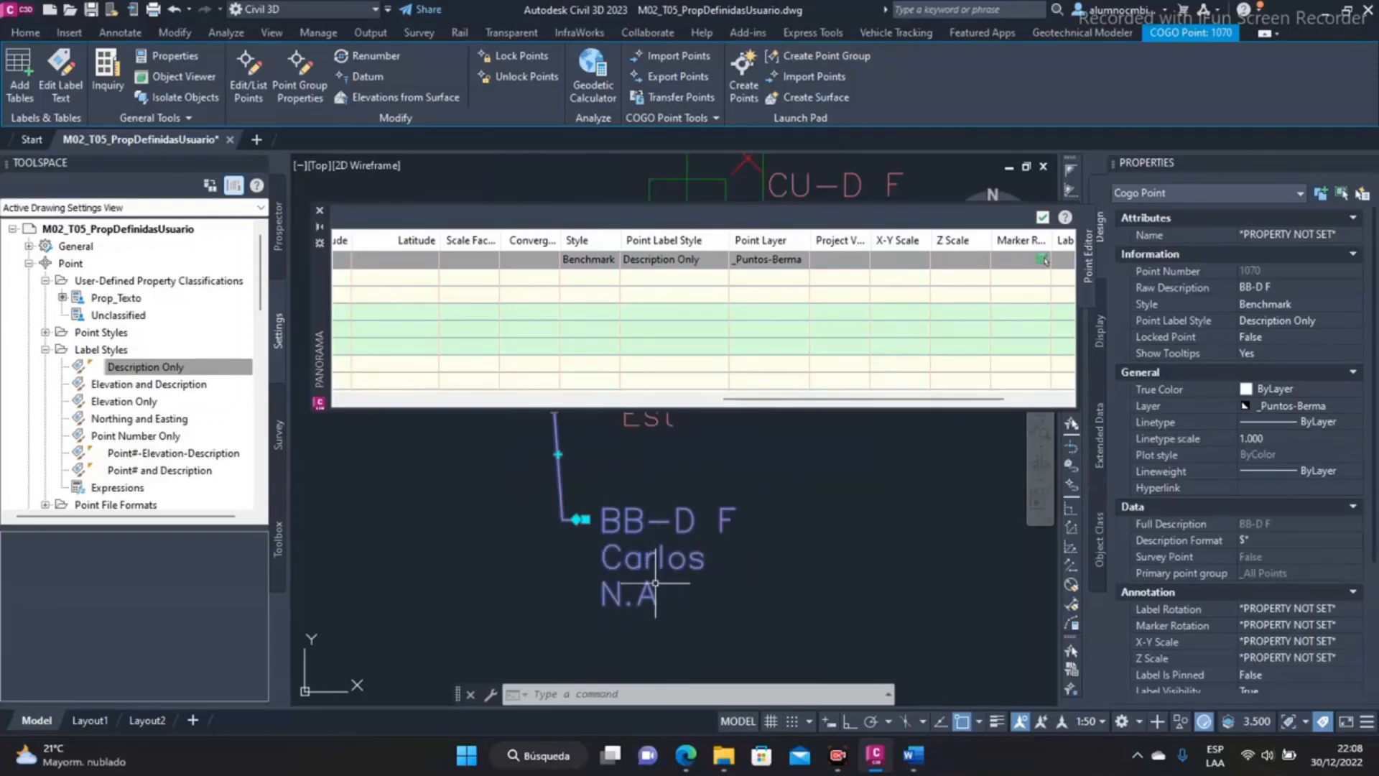
scroll(661, 493, "up", 2)
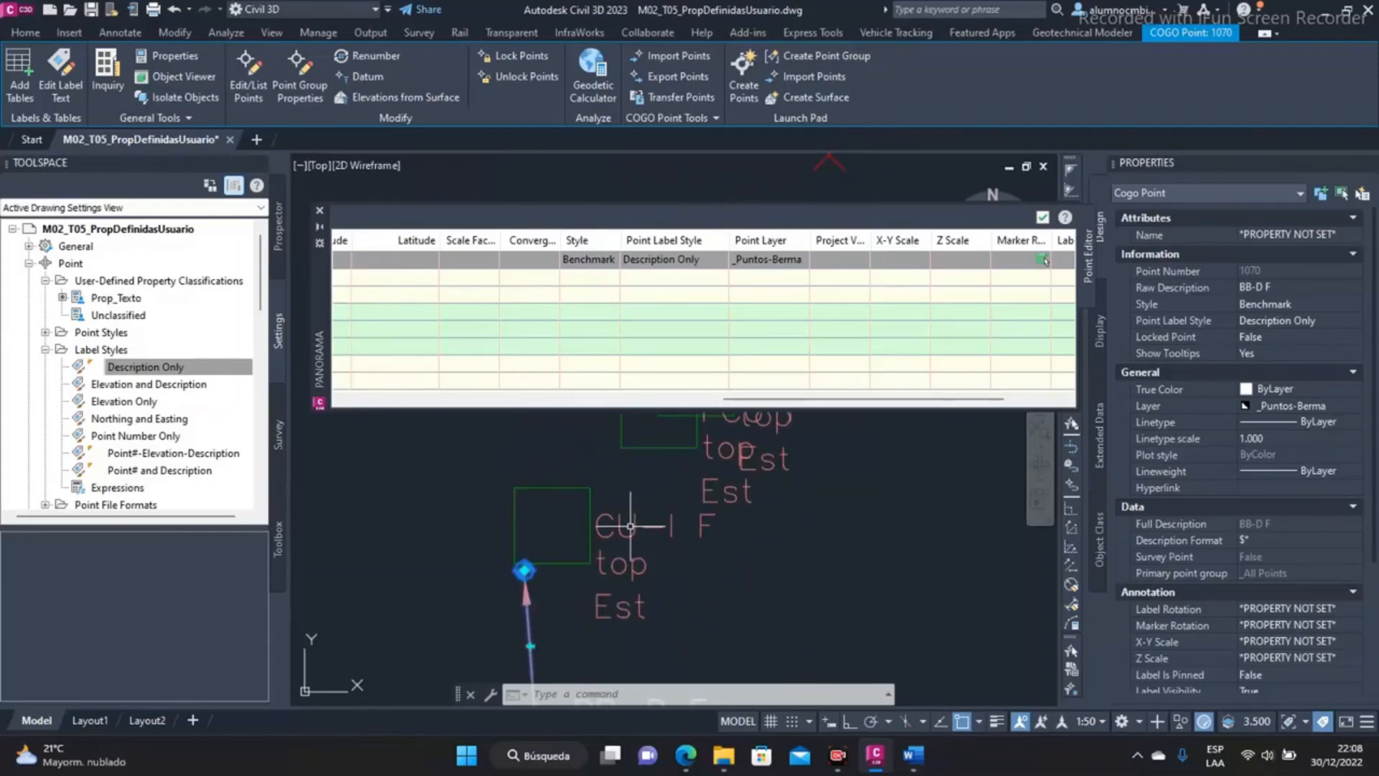
scroll(611, 571, "up", 3)
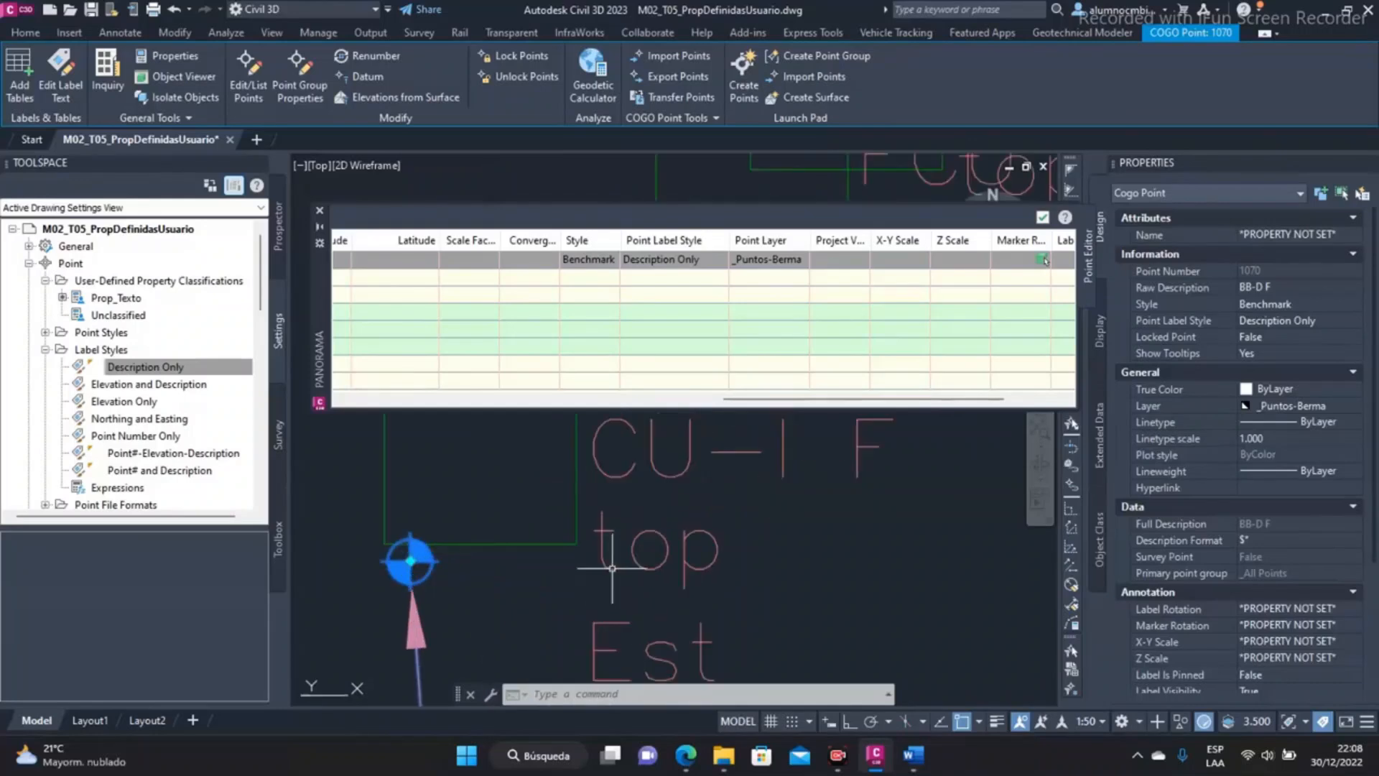
middle_click_drag(591, 602, 594, 480)
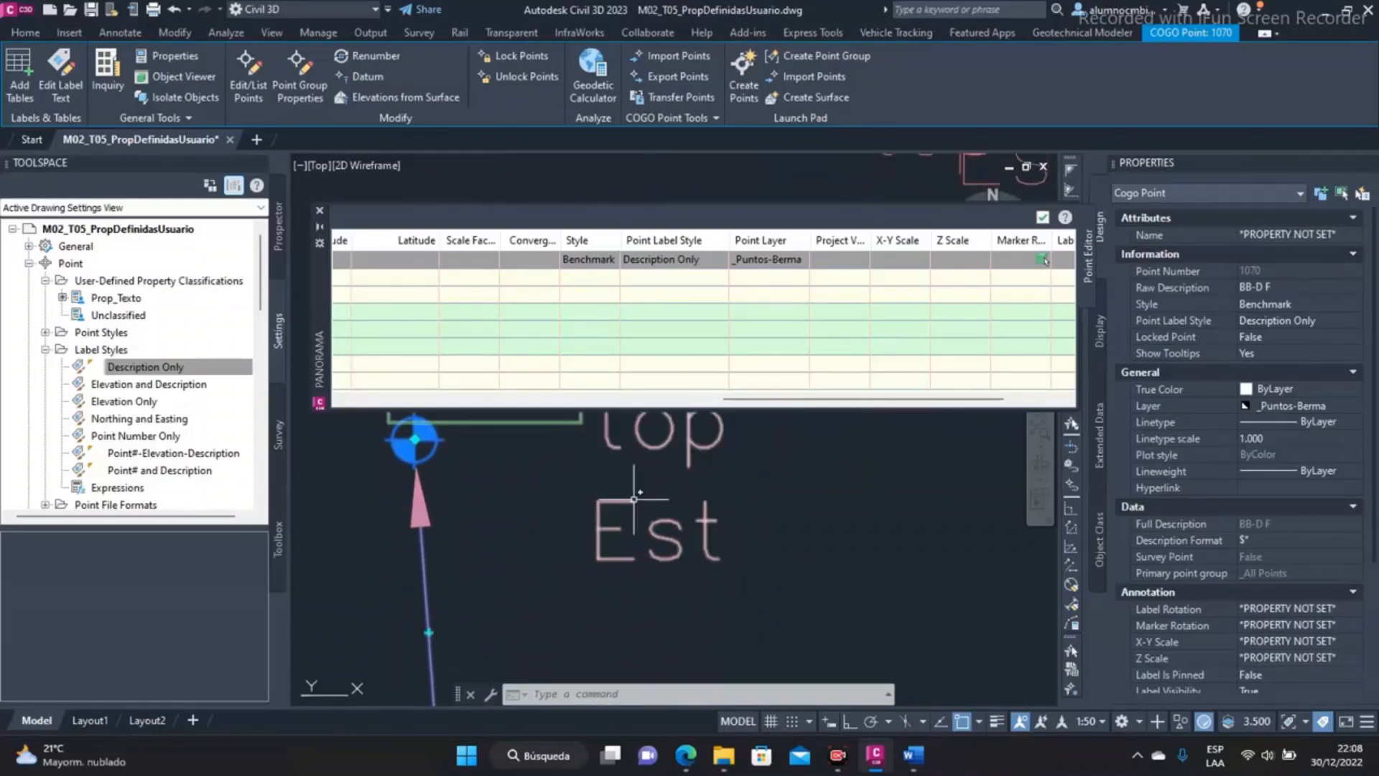
scroll(625, 496, "down", 3)
middle_click_drag(628, 560, 637, 579)
scroll(639, 567, "down", 5)
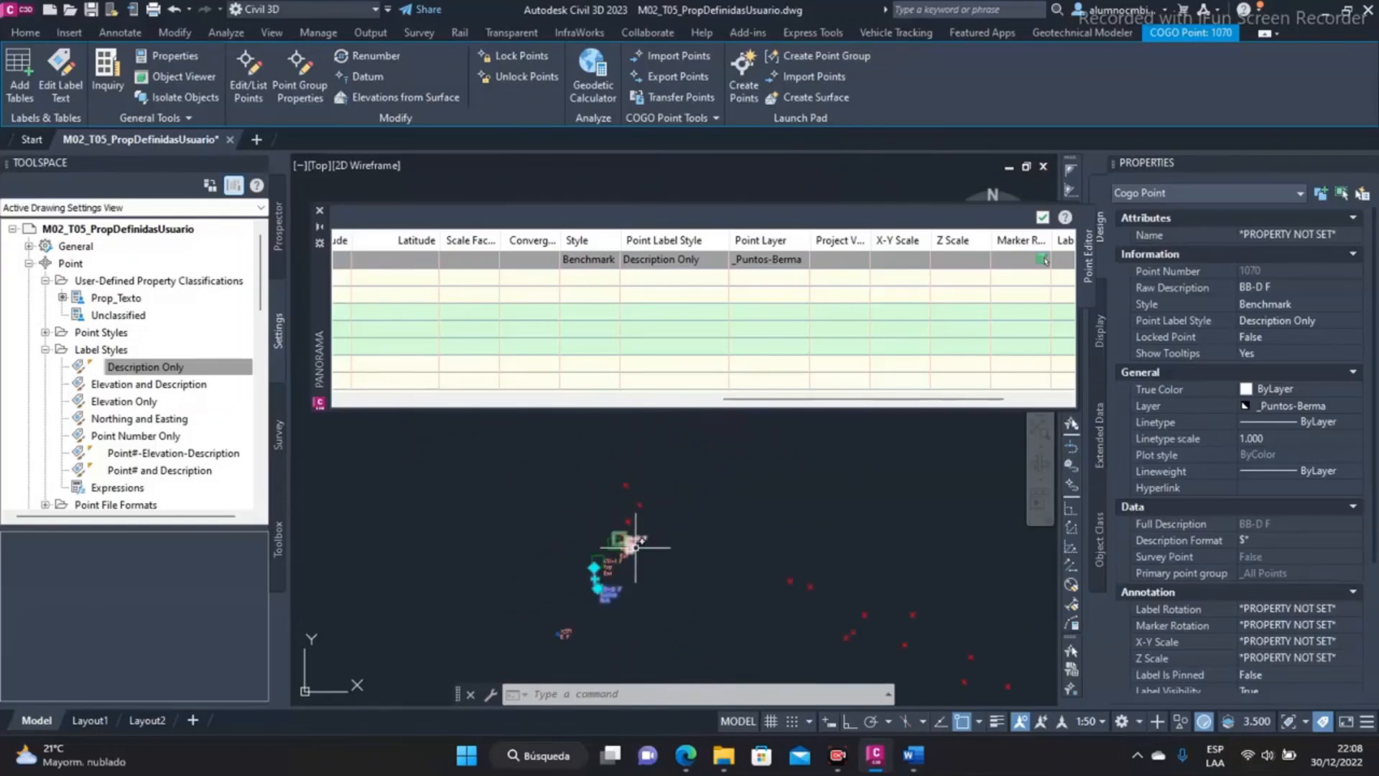
scroll(638, 565, "up", 5)
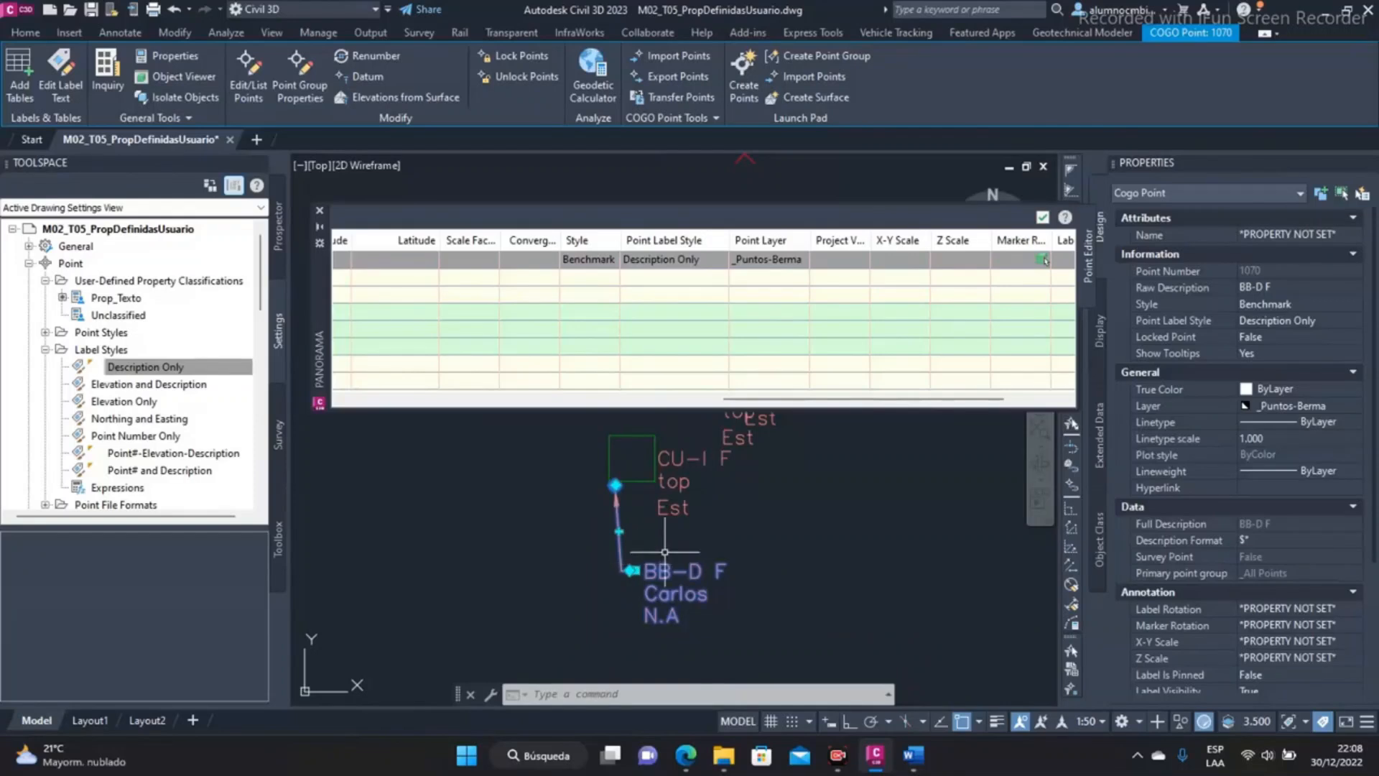
- Compare the Estado and Topografo values in the point editor with the BB-D F label in the drawing
left_click_drag(842, 400, 898, 407)
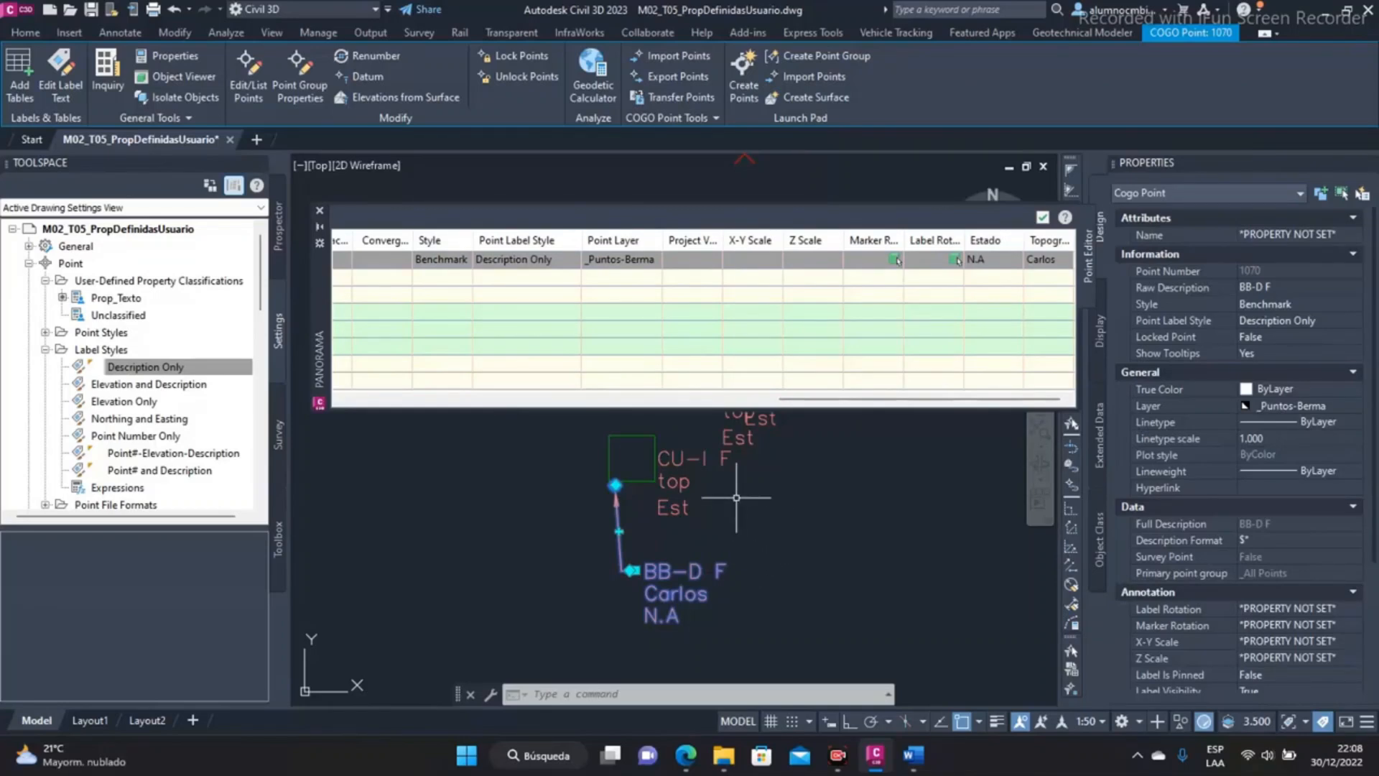
scroll(678, 571, "up", 5)
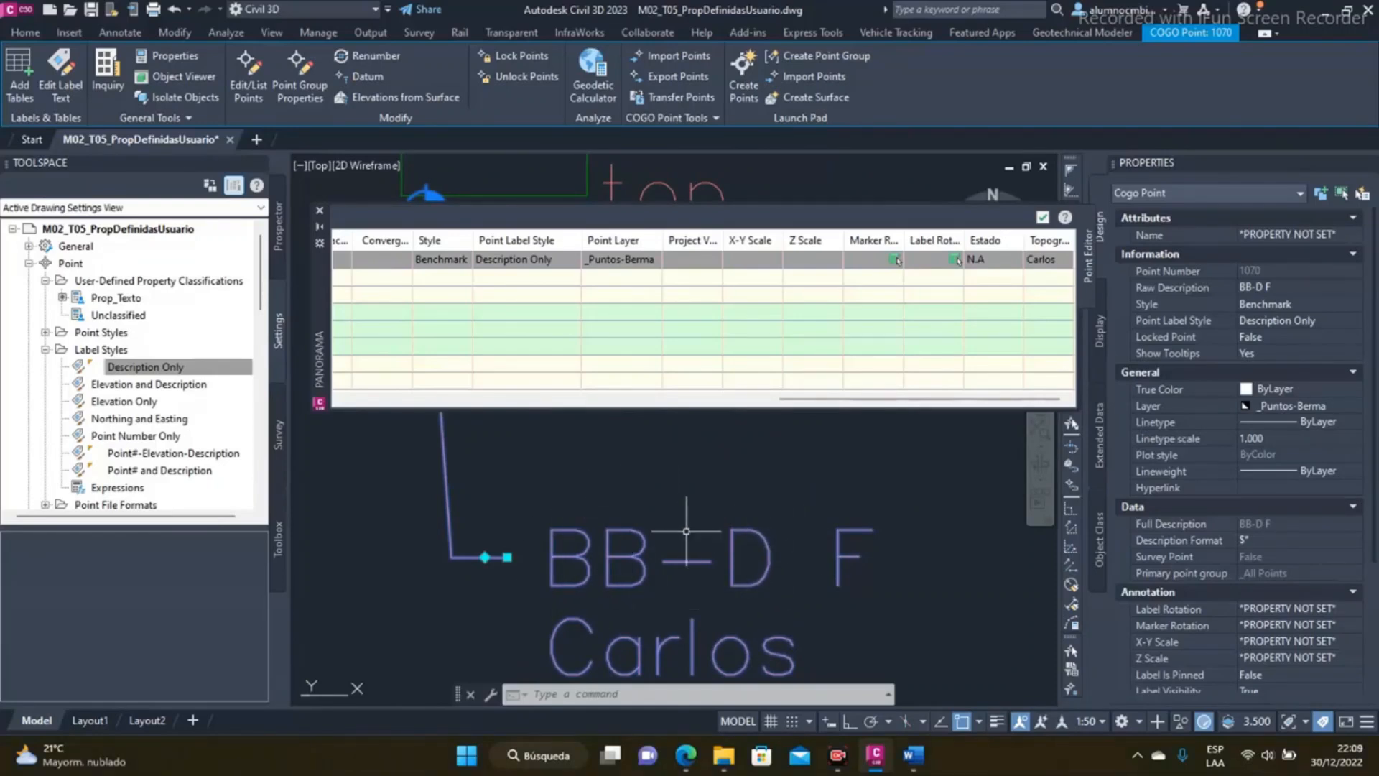
scroll(578, 549, "down", 2)
scroll(518, 515, "up", 2)
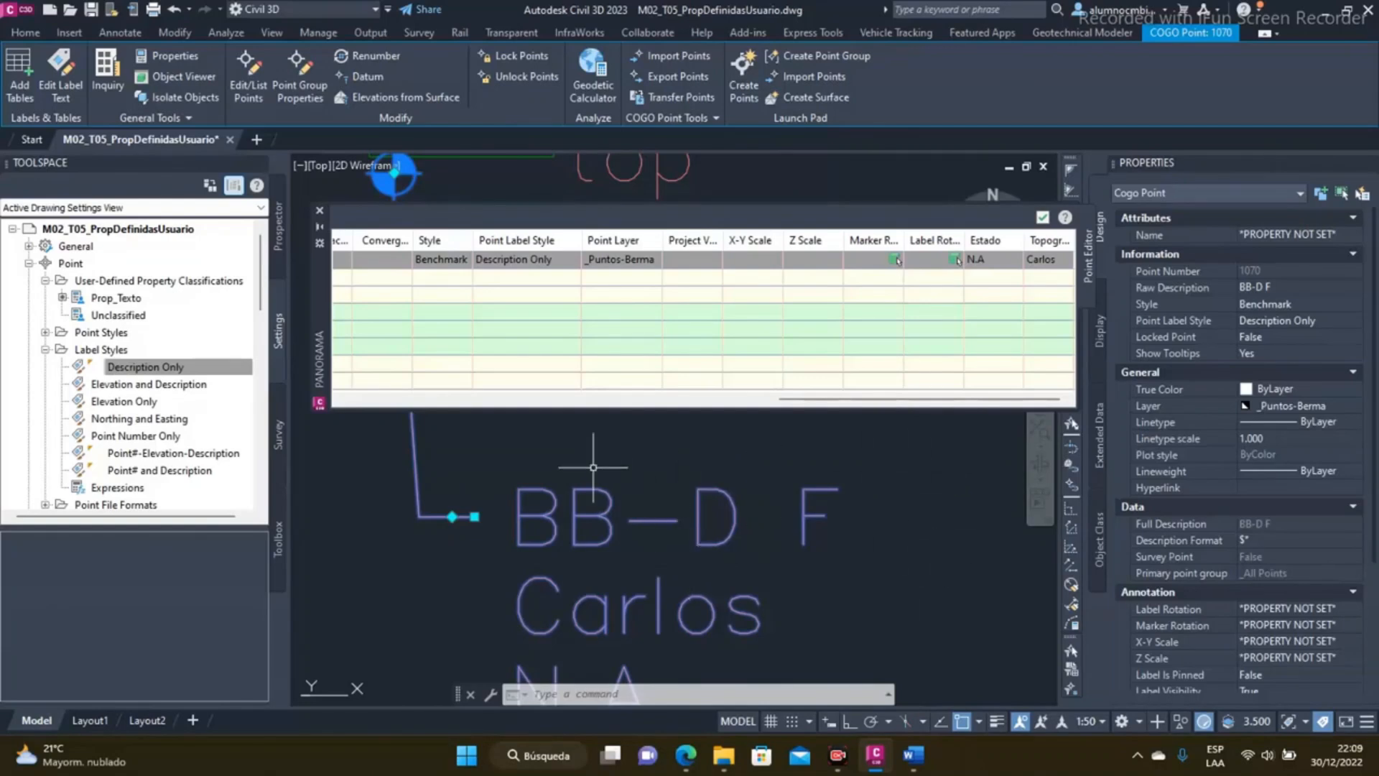
scroll(502, 477, "down", 4)
scroll(511, 491, "up", 2)
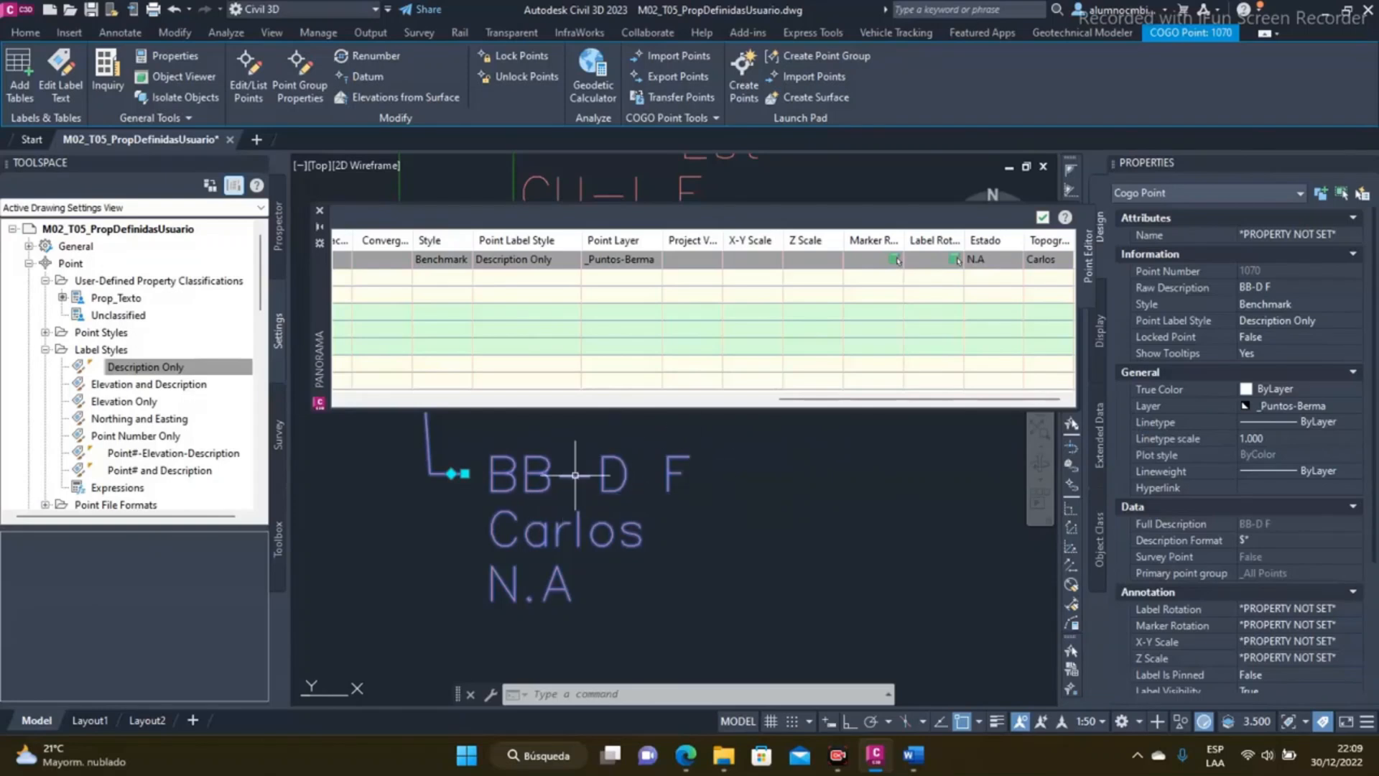
- Close the point editor and clear the selection of the BB-D F point
left_click(989, 279)
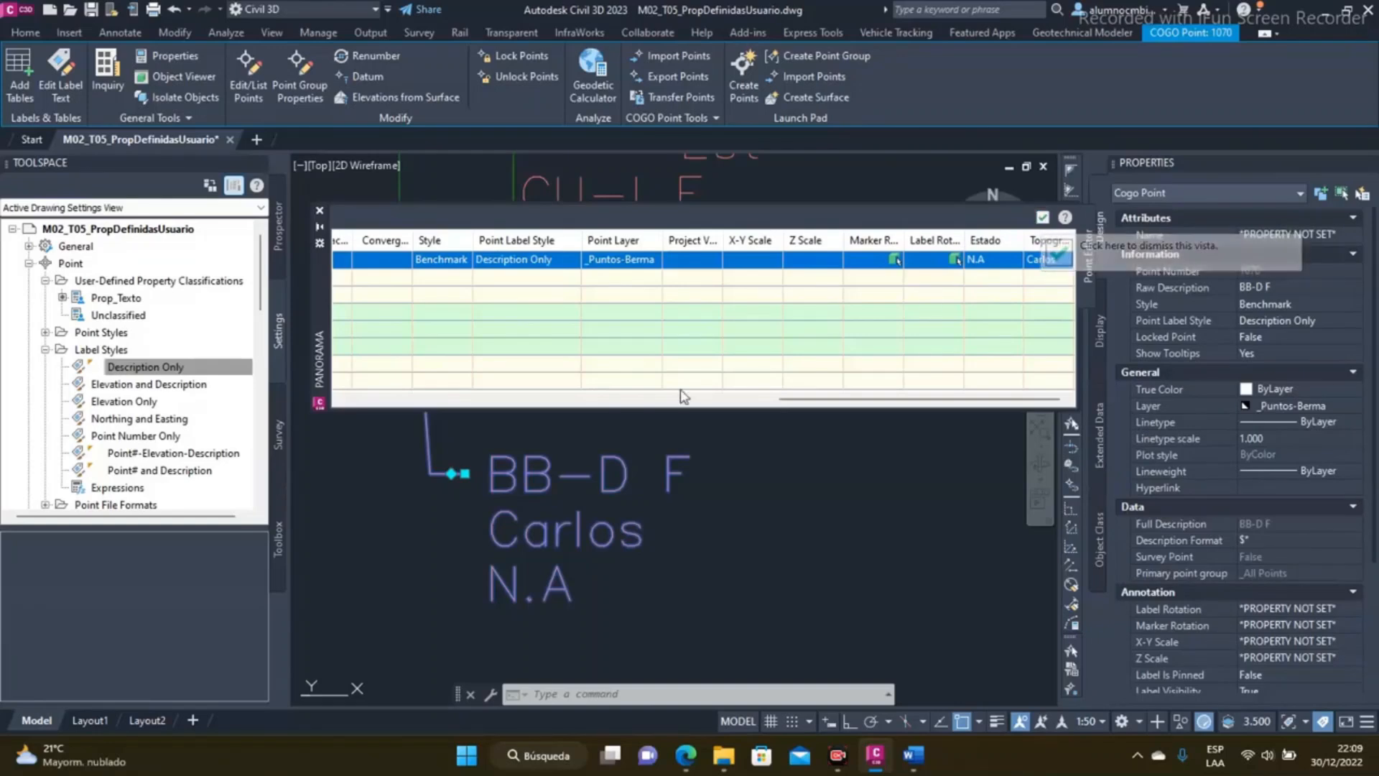
left_click(1042, 217)
scroll(618, 383, "down", 5)
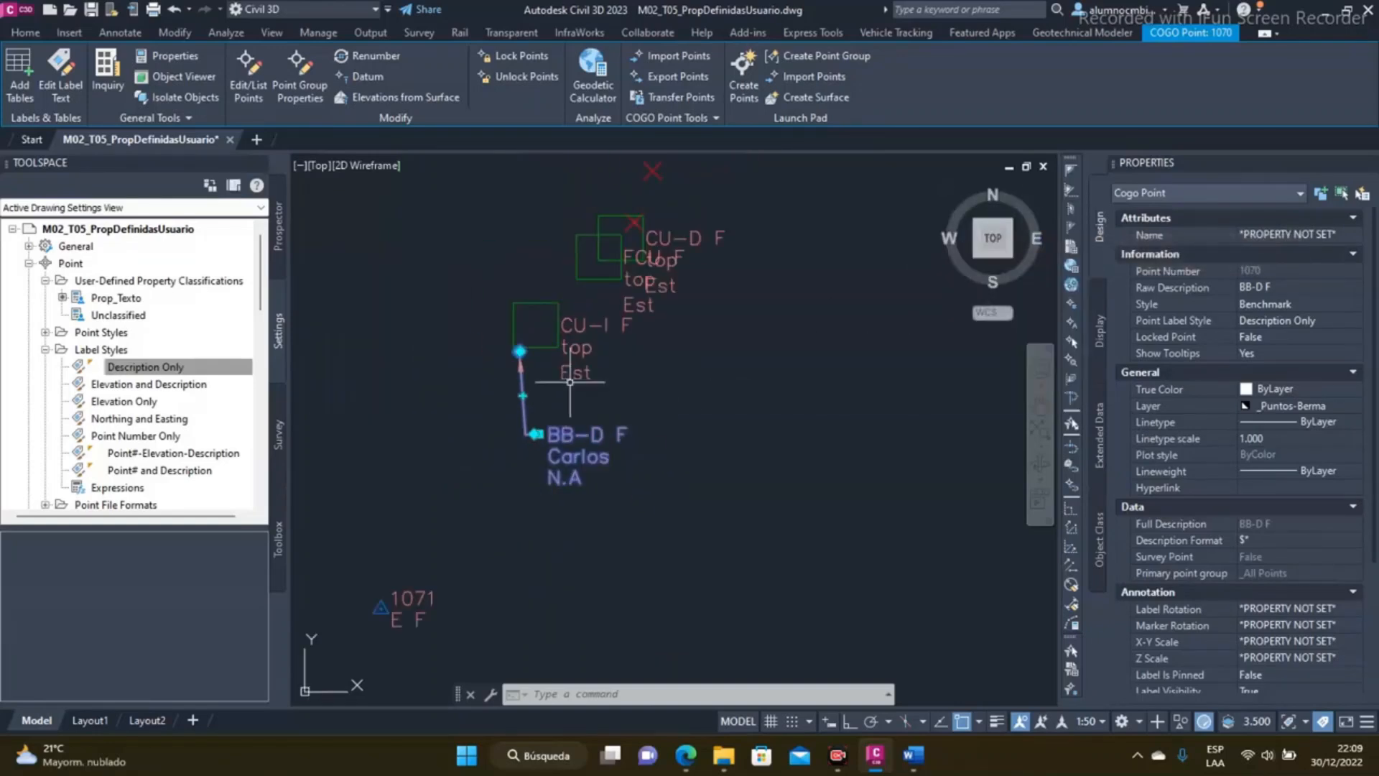
mouse_move(617, 382)
middle_mouse_down()
mouse_move(564, 416)
mouse_move(600, 446)
middle_mouse_up()
key("Escape")
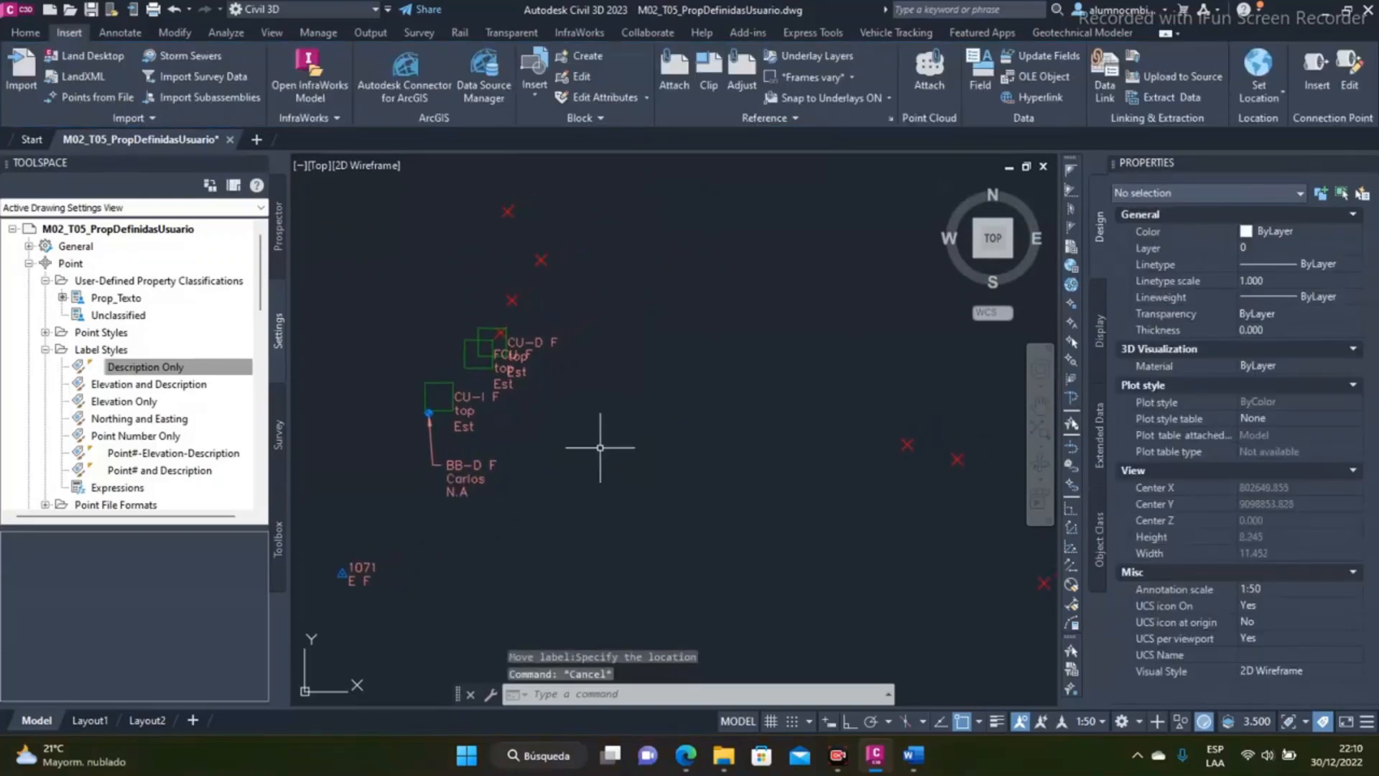